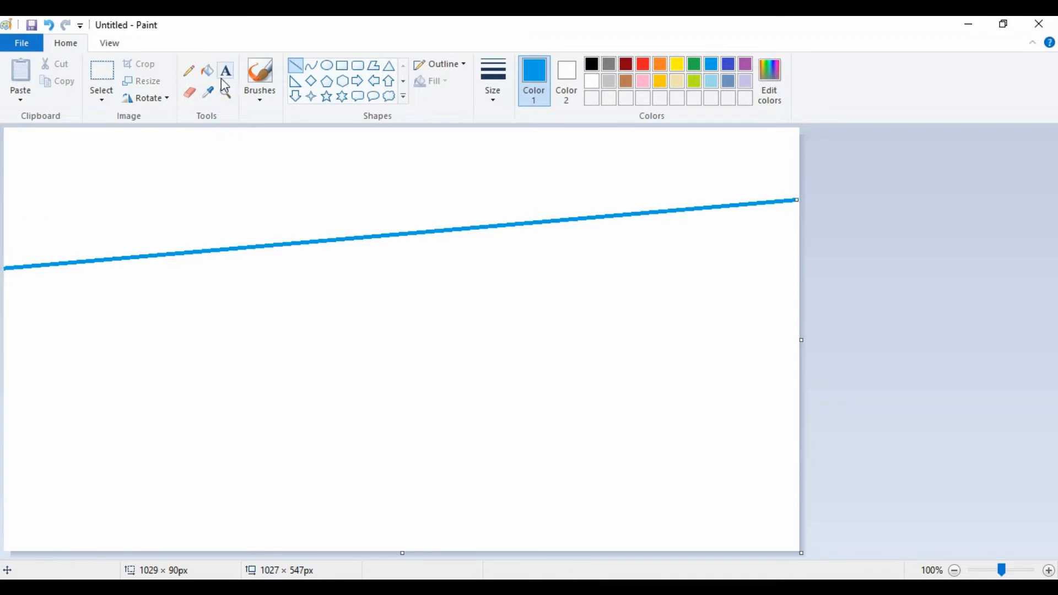
Step: Extend the slanted blue line to the canvas's right edge, and fill the area above it blue and the area below it green
left_click_drag(734, 206, 870, 194)
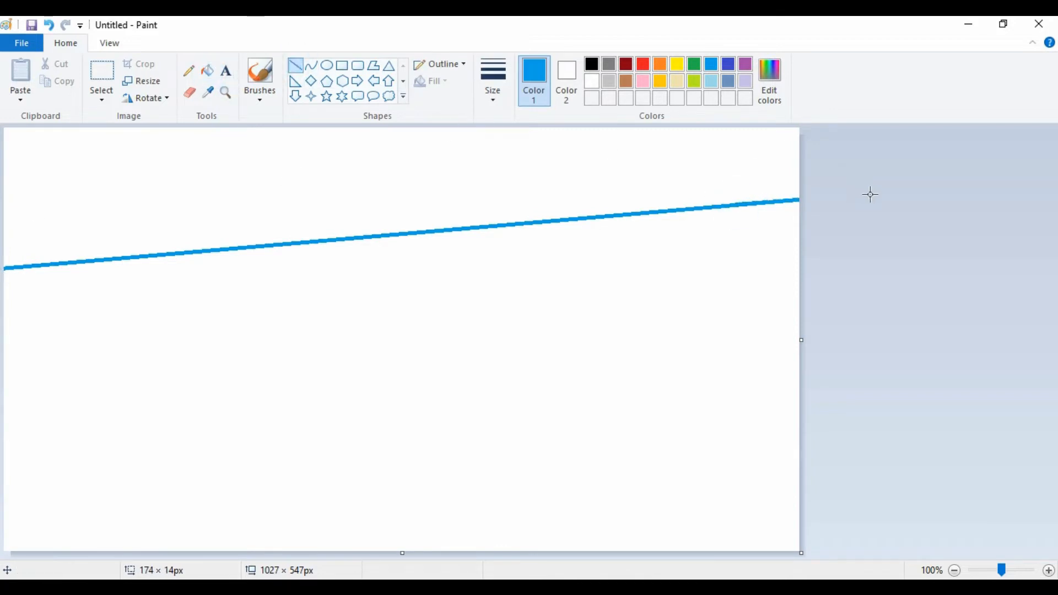
left_click(207, 70)
left_click(441, 166)
left_click(693, 64)
left_click(441, 358)
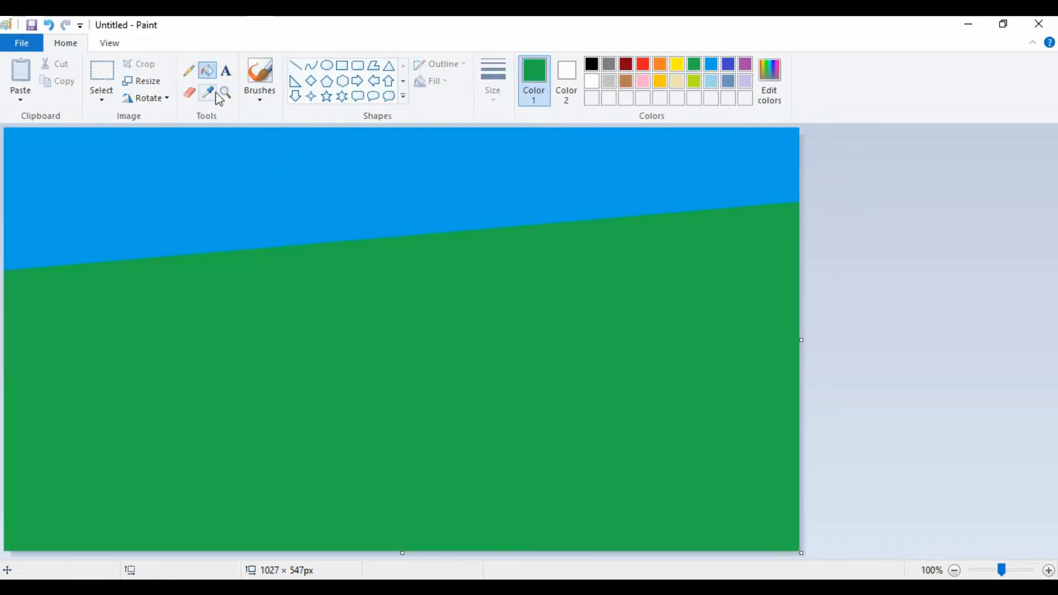
Step: Blend the sky into the ground by resizing the image width to 1 pixel and back to 1027 pixels, keeping the height
left_click(142, 81)
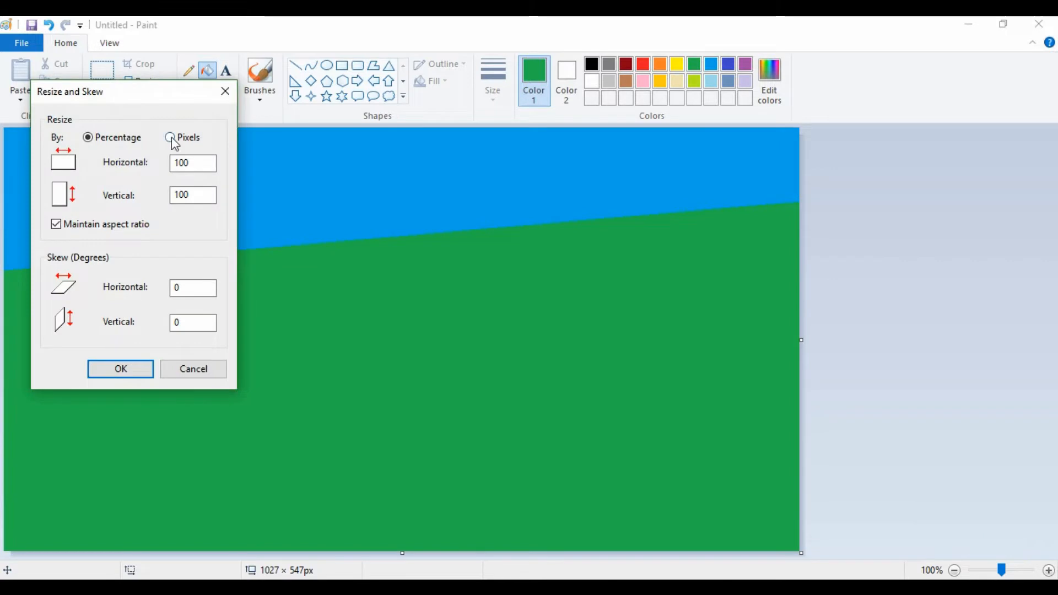
double_click(196, 163)
type("1")
key("Return")
left_click(136, 79)
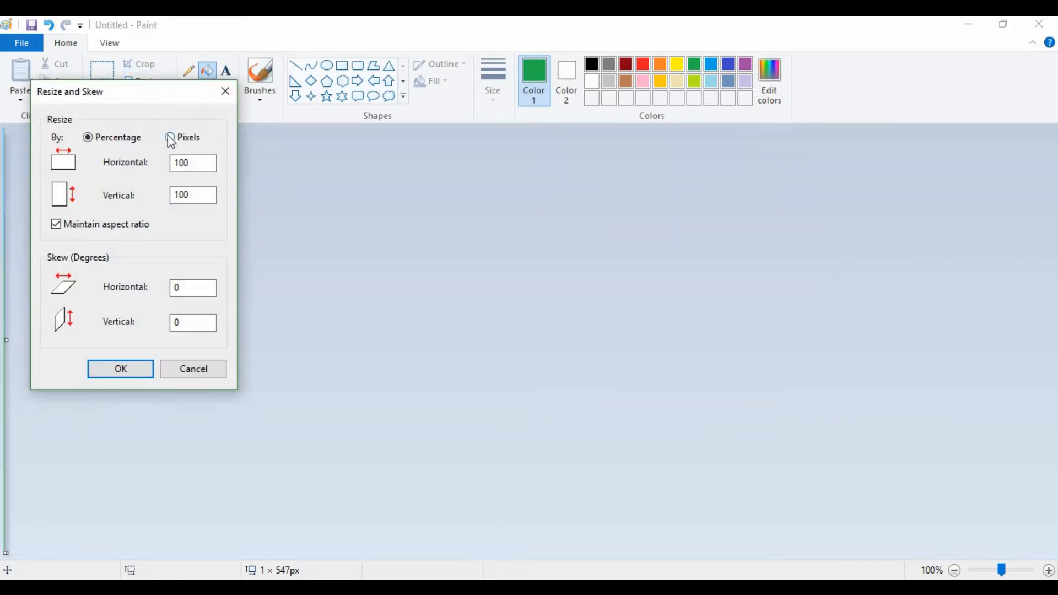
double_click(192, 164)
type("1027")
key("Return")
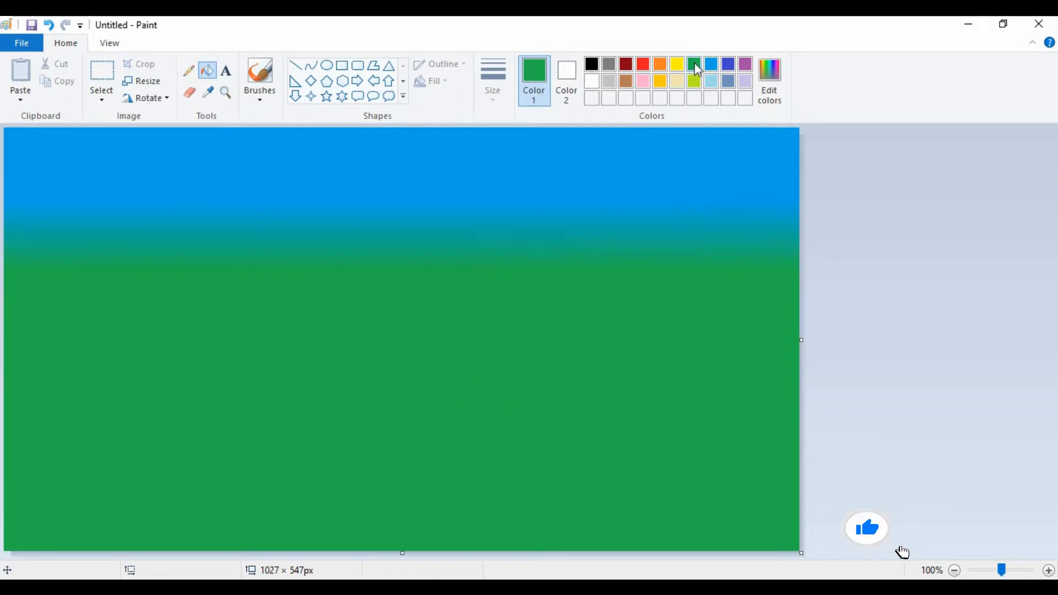
Step: Add three very dark green custom colors to the palette, the third with luminosity 50 (RGB 18, 88, 36)
left_click(777, 79)
left_click(688, 325)
left_click(385, 409)
left_click(769, 79)
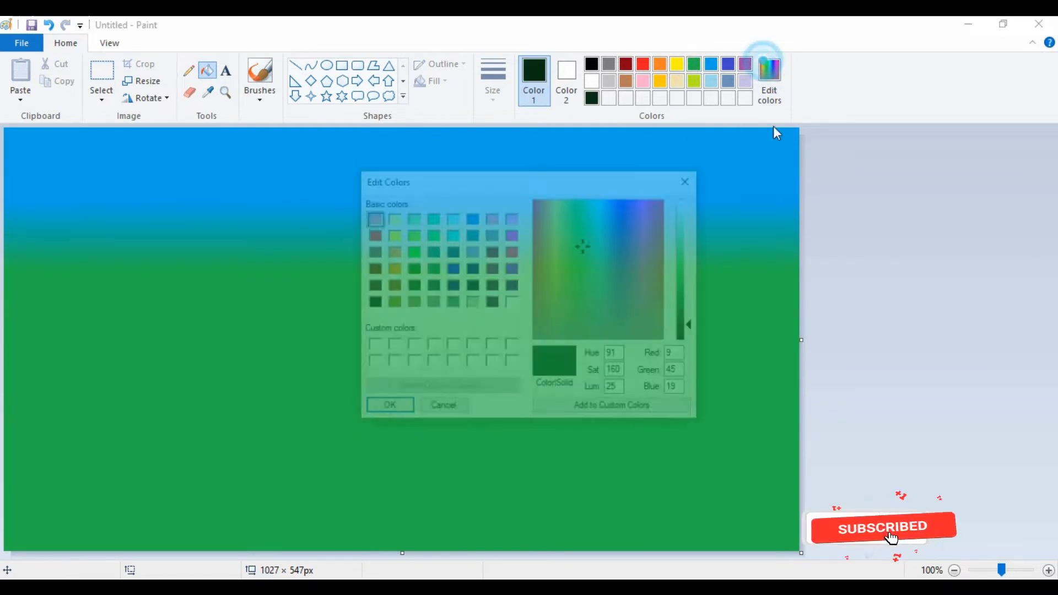
left_click(689, 326)
left_click(385, 409)
left_click(769, 79)
left_click(689, 312)
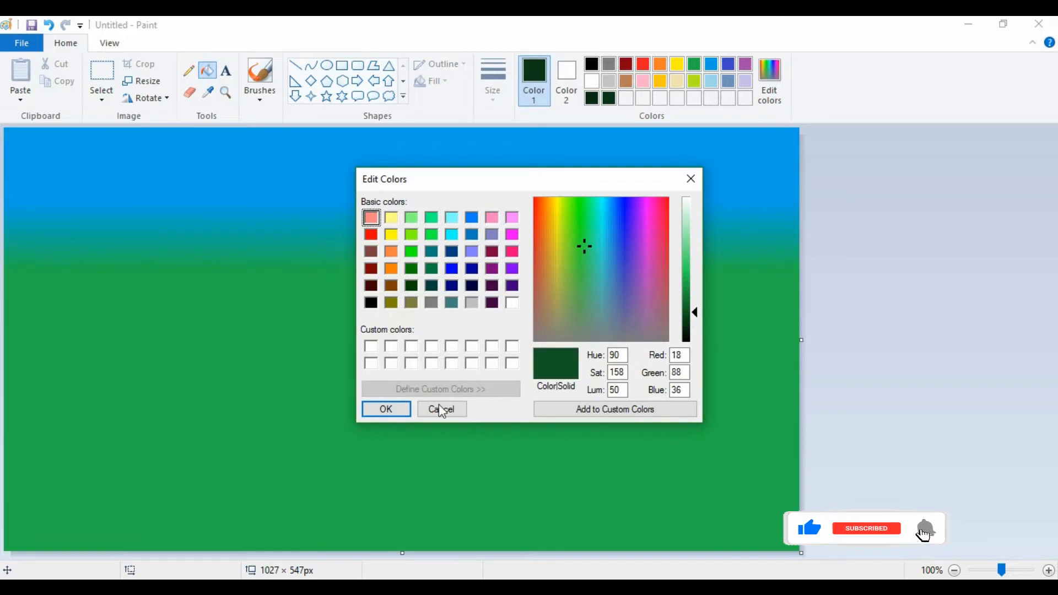
left_click(386, 409)
Step: Add two more dark green custom colors to the palette, each slightly lighter than the one before
left_click(770, 79)
left_click(690, 305)
left_click(385, 409)
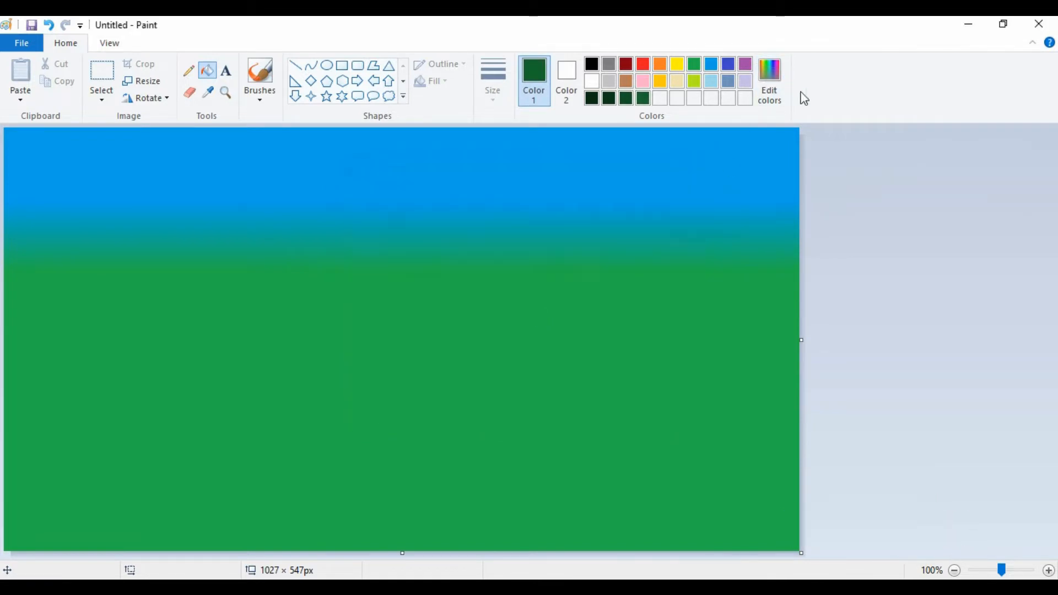
left_click(769, 78)
left_click(689, 296)
left_click(385, 409)
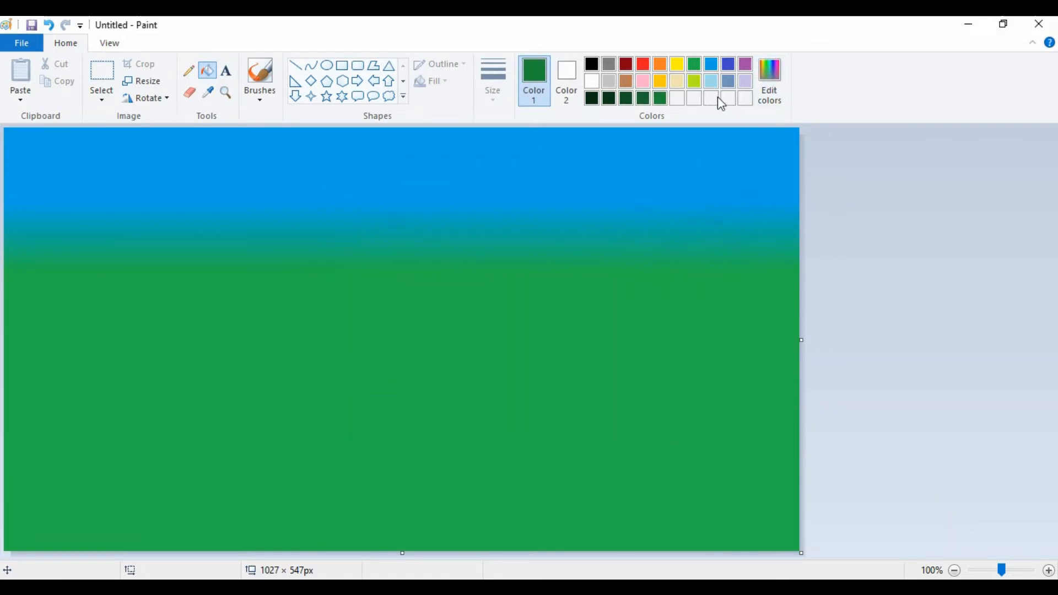
Step: Create two olive custom colors by darkening lime, the second one lighter than the first
left_click(693, 81)
left_click(769, 79)
left_click(688, 297)
left_click(386, 408)
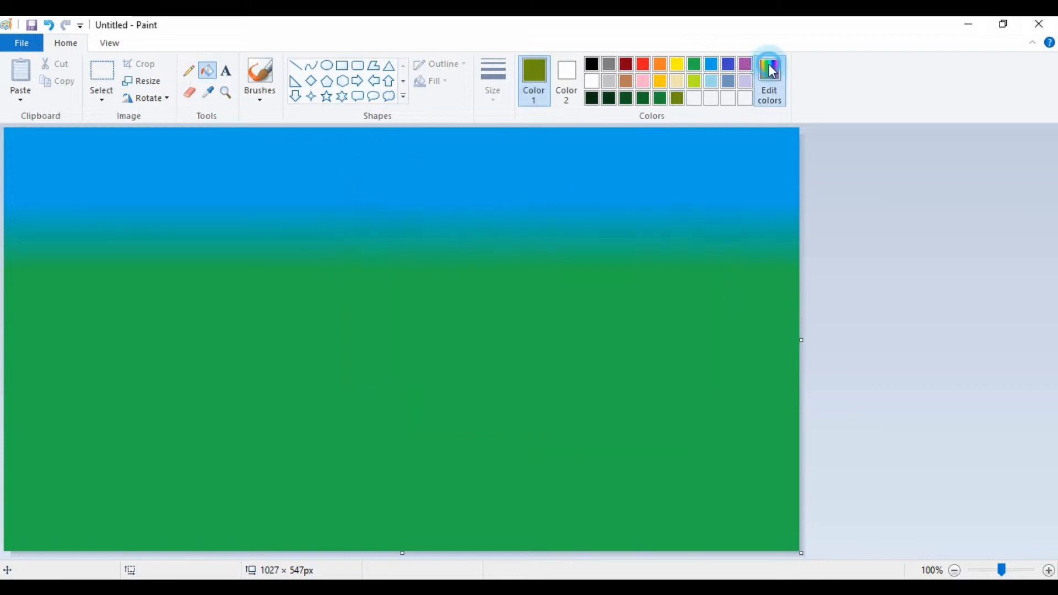
left_click(770, 79)
left_click(689, 283)
left_click(386, 409)
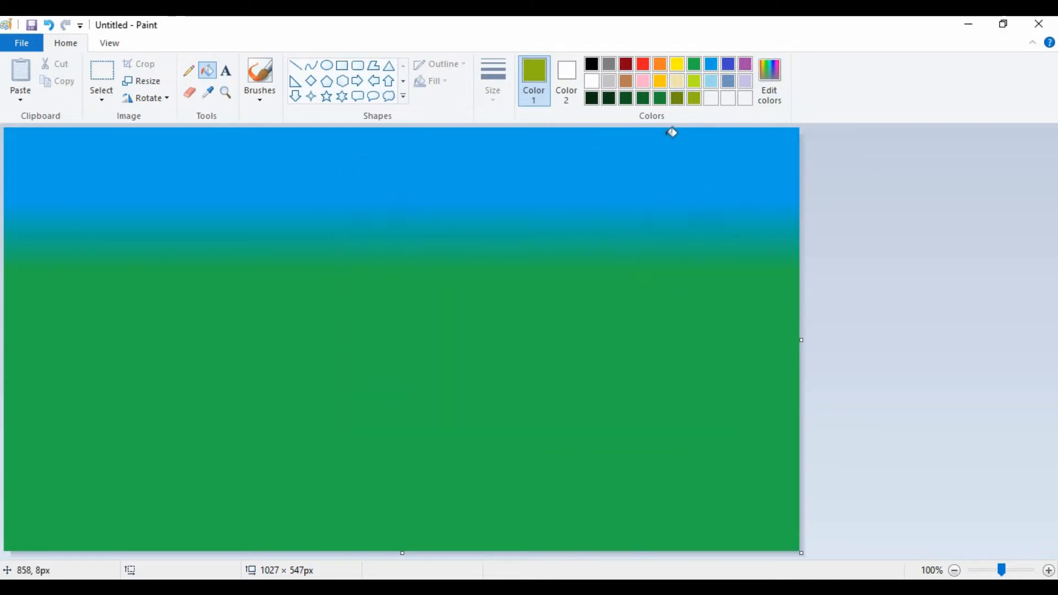
Step: Brush thin lime grass blades along the horizon from the canvas's left edge to past the middle
left_click(693, 81)
left_click(260, 75)
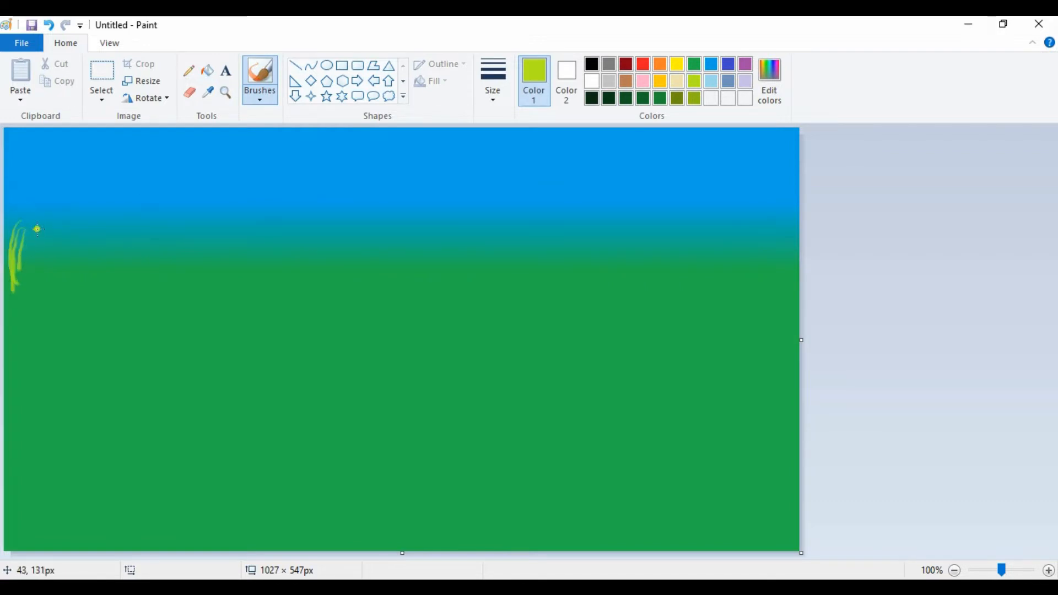
mouse_move(37, 229)
left_mouse_down()
mouse_move(54, 251)
mouse_move(36, 275)
mouse_move(58, 250)
mouse_move(96, 276)
mouse_move(102, 232)
mouse_move(118, 229)
mouse_move(133, 271)
left_mouse_up()
mouse_move(150, 231)
left_mouse_down()
mouse_move(229, 248)
mouse_move(460, 236)
mouse_move(448, 241)
left_mouse_up()
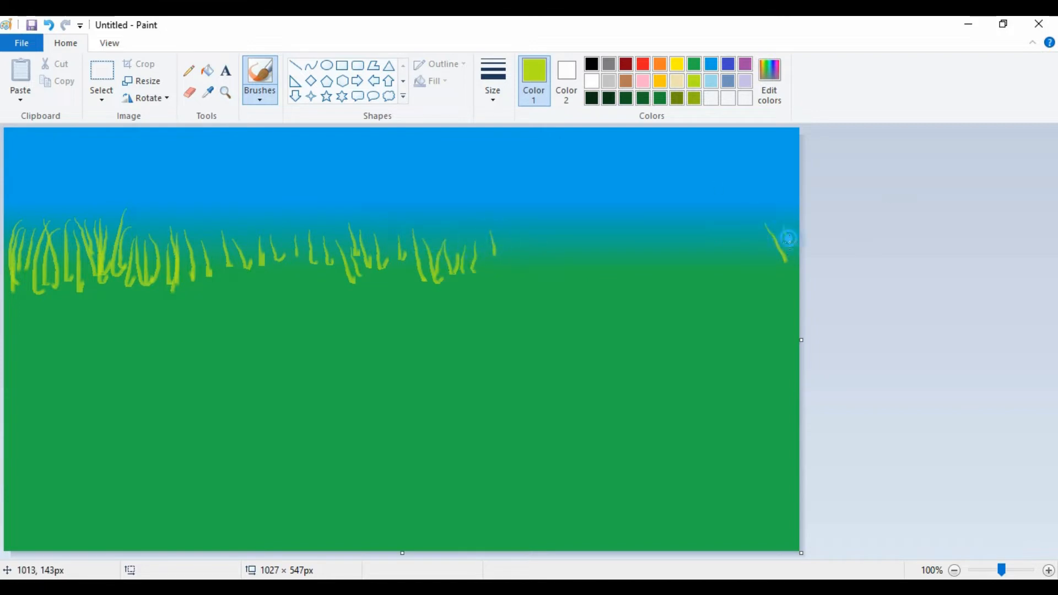
Step: Continue the lime grass blades along the horizon to the canvas's right edge and fill in the sparse gaps
mouse_move(788, 238)
left_mouse_down()
mouse_move(764, 230)
mouse_move(744, 262)
mouse_move(716, 267)
left_mouse_up()
mouse_move(651, 243)
left_mouse_down()
mouse_move(624, 259)
mouse_move(481, 236)
left_mouse_up()
left_click_drag(390, 267, 275, 238)
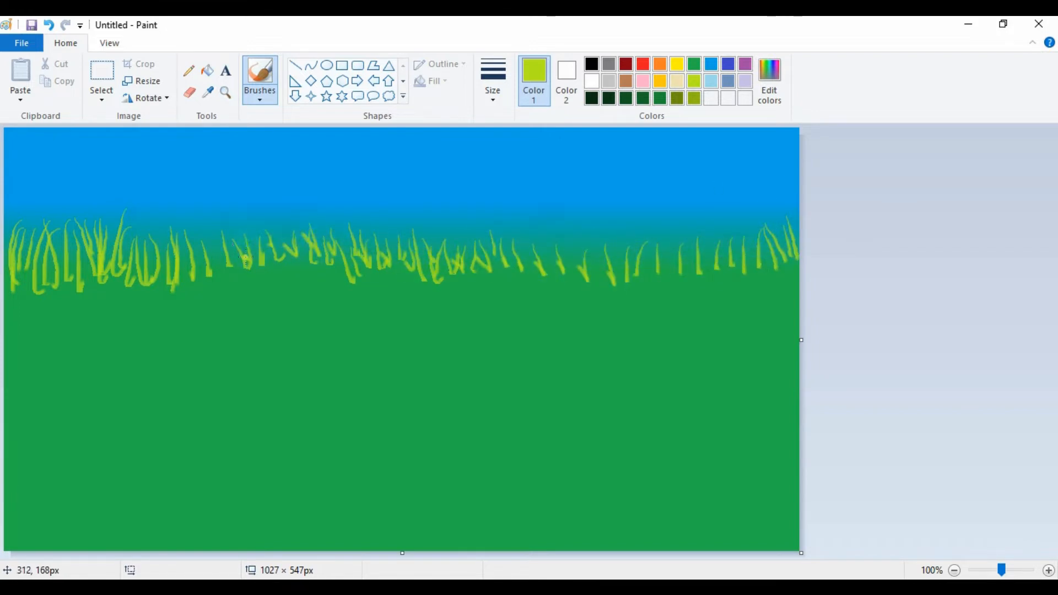
mouse_move(190, 234)
left_mouse_down()
mouse_move(163, 252)
mouse_move(141, 242)
left_mouse_up()
mouse_move(683, 248)
left_mouse_down()
mouse_move(648, 284)
mouse_move(546, 253)
left_mouse_up()
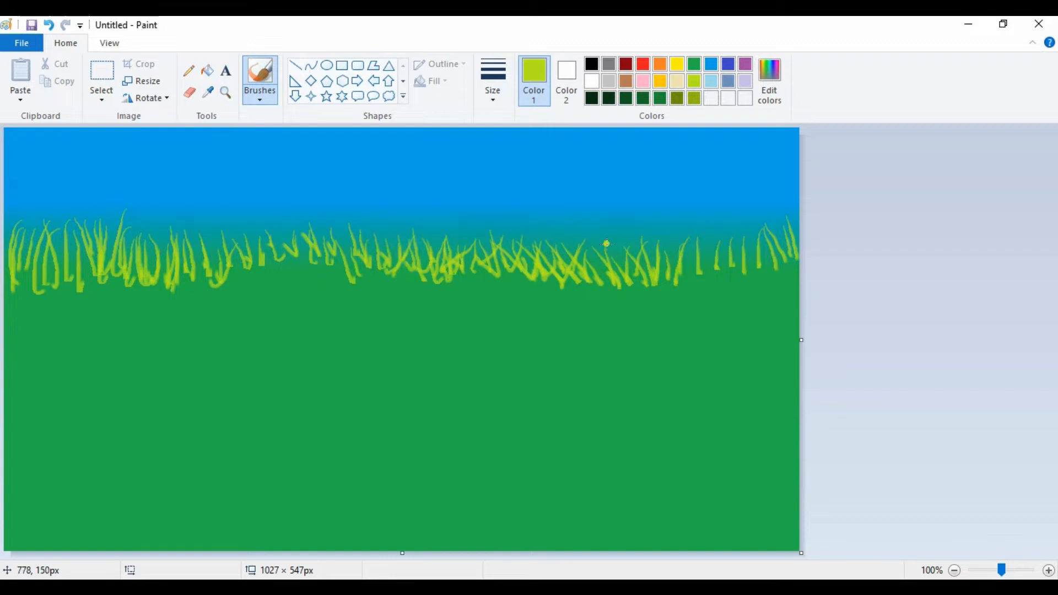
mouse_move(606, 243)
left_mouse_down()
mouse_move(751, 227)
mouse_move(779, 248)
mouse_move(795, 237)
left_mouse_up()
Step: Brush a second row of grass blades in the lighter custom olive across the canvas, overlapping the base of the lime row
left_click(679, 99)
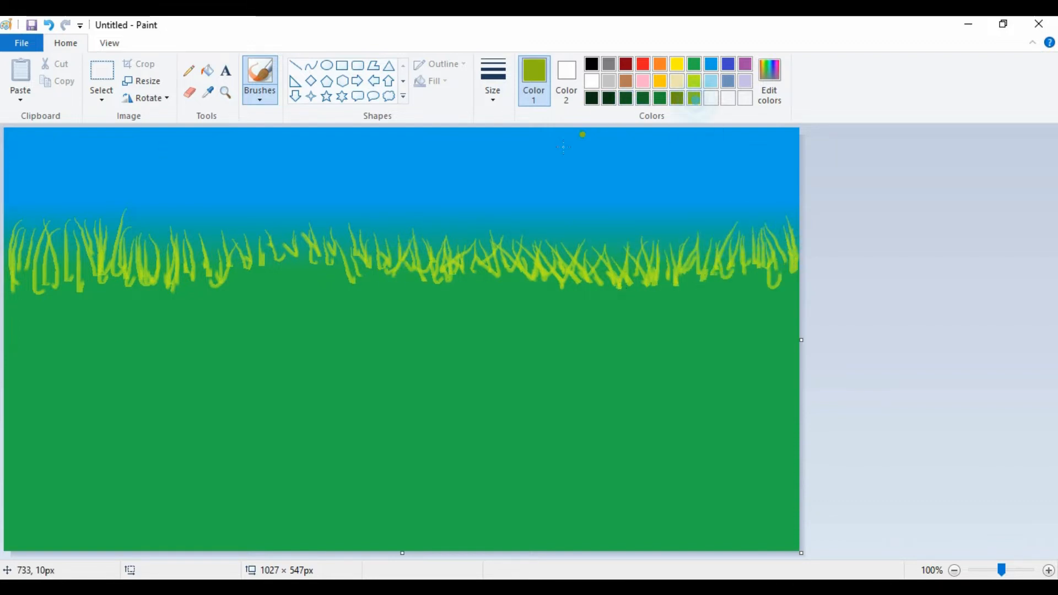
mouse_move(25, 301)
left_mouse_down()
mouse_move(34, 248)
mouse_move(19, 256)
mouse_move(36, 287)
mouse_move(25, 243)
mouse_move(47, 245)
mouse_move(80, 275)
mouse_move(66, 287)
mouse_move(94, 294)
mouse_move(99, 265)
mouse_move(120, 287)
mouse_move(158, 264)
left_mouse_up()
mouse_move(159, 314)
left_mouse_down()
mouse_move(166, 275)
mouse_move(225, 256)
mouse_move(271, 269)
mouse_move(264, 295)
mouse_move(213, 244)
mouse_move(283, 288)
mouse_move(321, 244)
mouse_move(314, 252)
mouse_move(301, 241)
mouse_move(403, 264)
left_mouse_up()
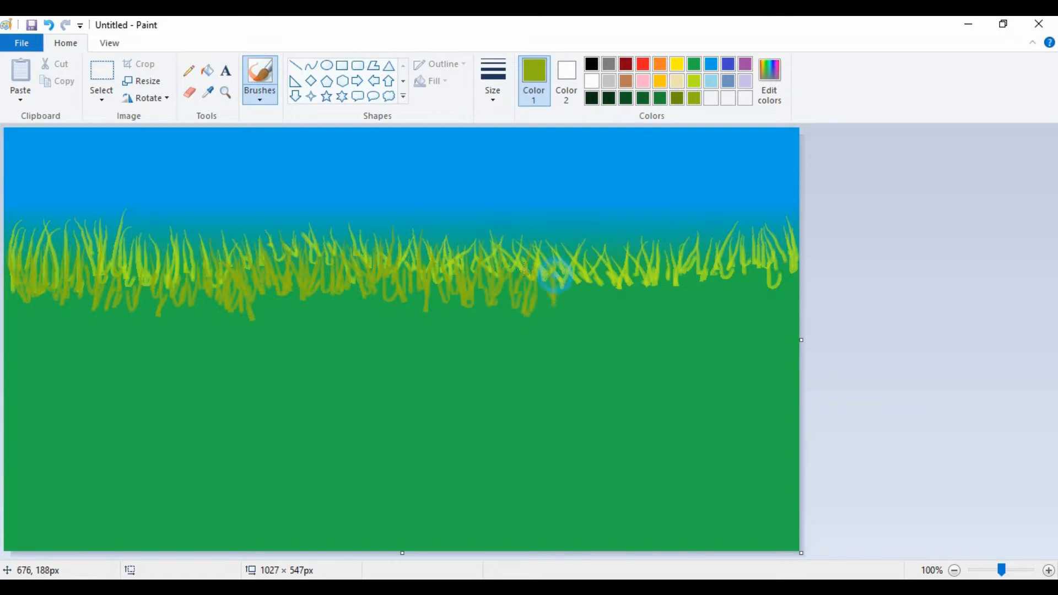
mouse_move(780, 309)
left_mouse_down()
mouse_move(804, 304)
mouse_move(777, 291)
left_mouse_up()
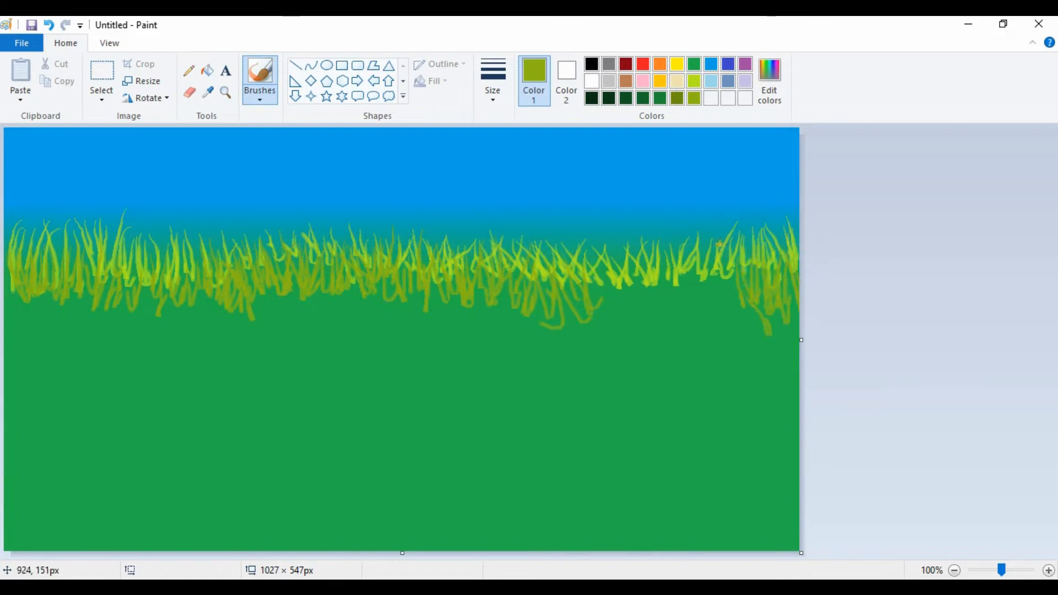
left_click_drag(720, 245, 741, 312)
left_click_drag(613, 271, 600, 343)
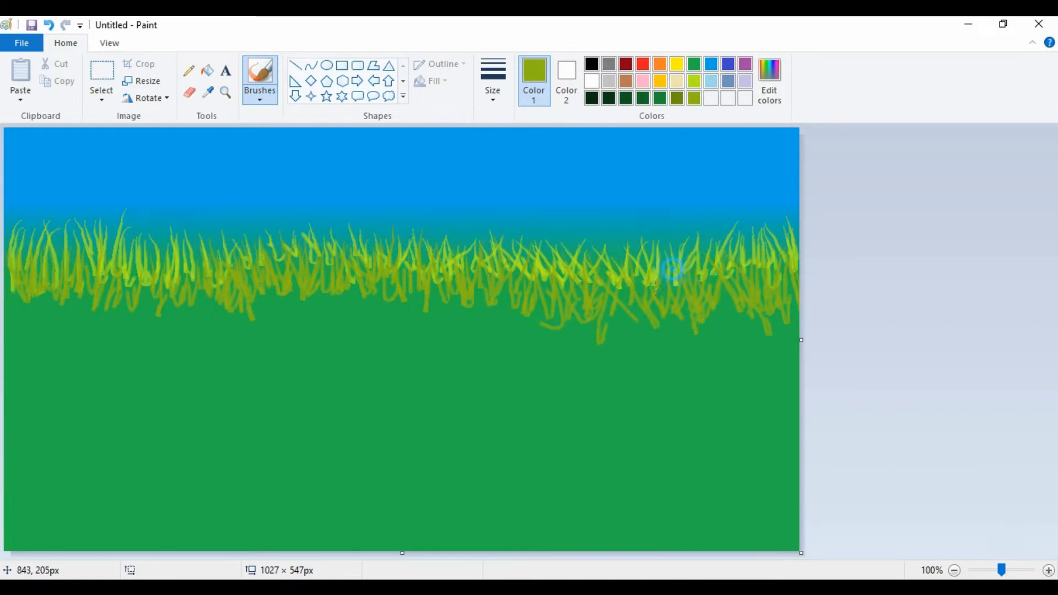
mouse_move(616, 255)
left_mouse_down()
mouse_move(624, 312)
mouse_move(656, 334)
left_mouse_up()
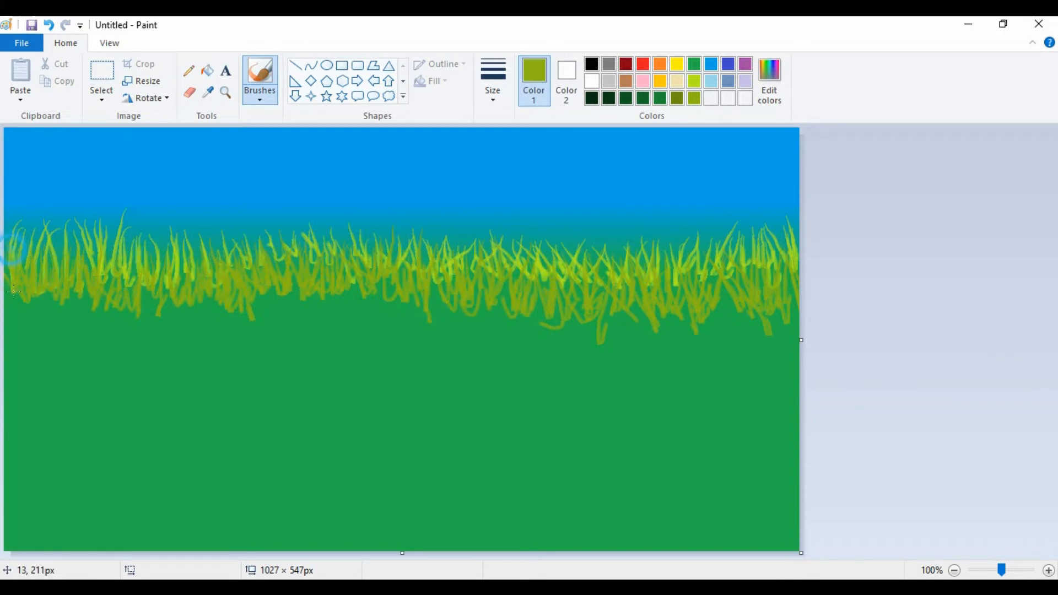
Step: Brush blades in the lightest custom dark green beneath the olive row, along the right quarter of the canvas
left_click(659, 98)
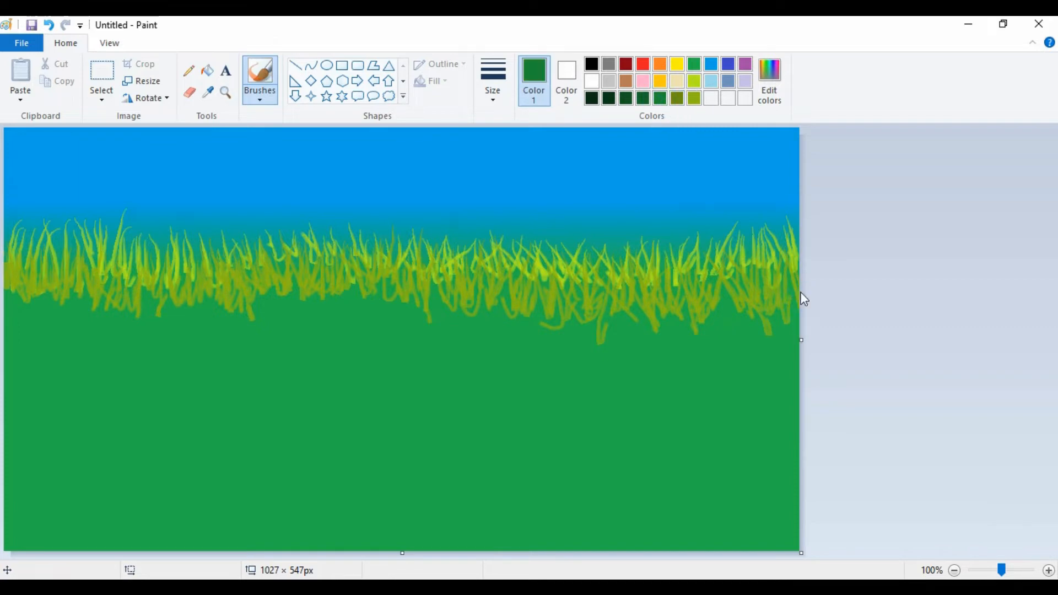
left_click_drag(787, 312, 775, 290)
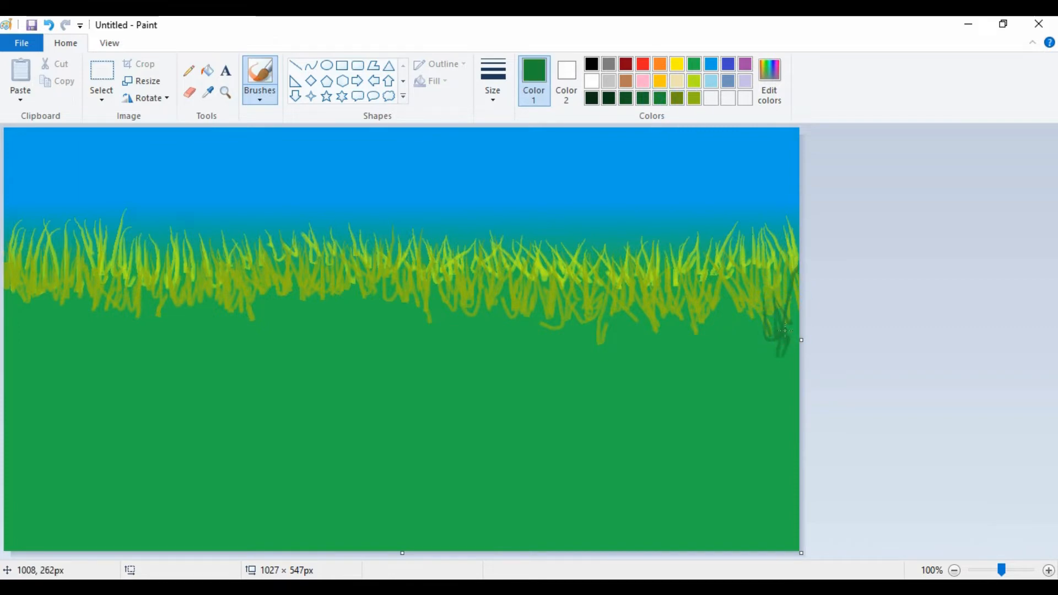
mouse_move(781, 339)
left_mouse_down()
mouse_move(758, 295)
mouse_move(745, 351)
left_mouse_up()
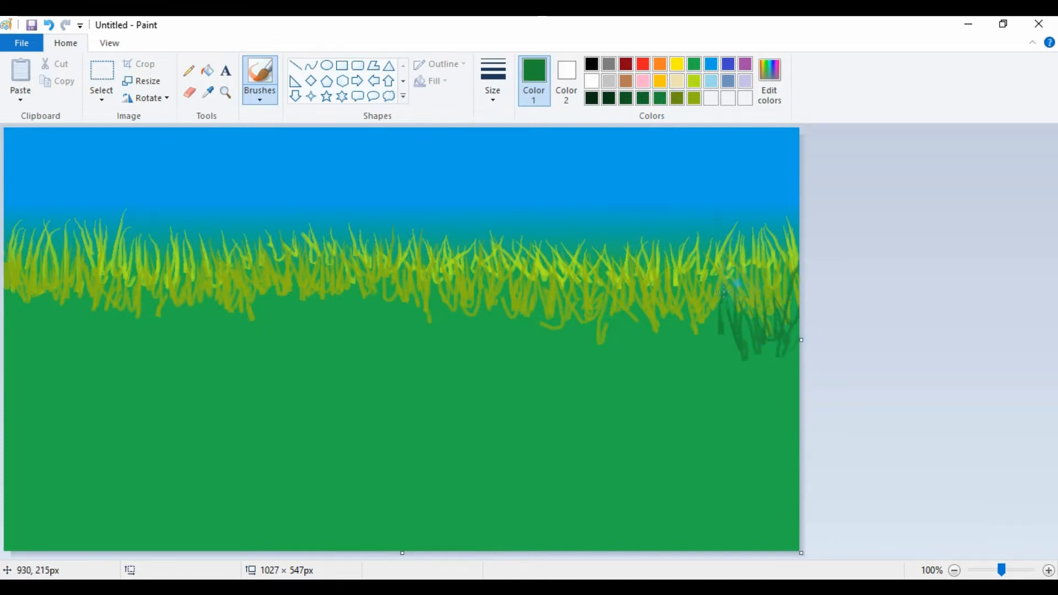
left_click_drag(675, 367, 669, 314)
left_click_drag(654, 384, 633, 302)
left_click_drag(683, 351, 686, 303)
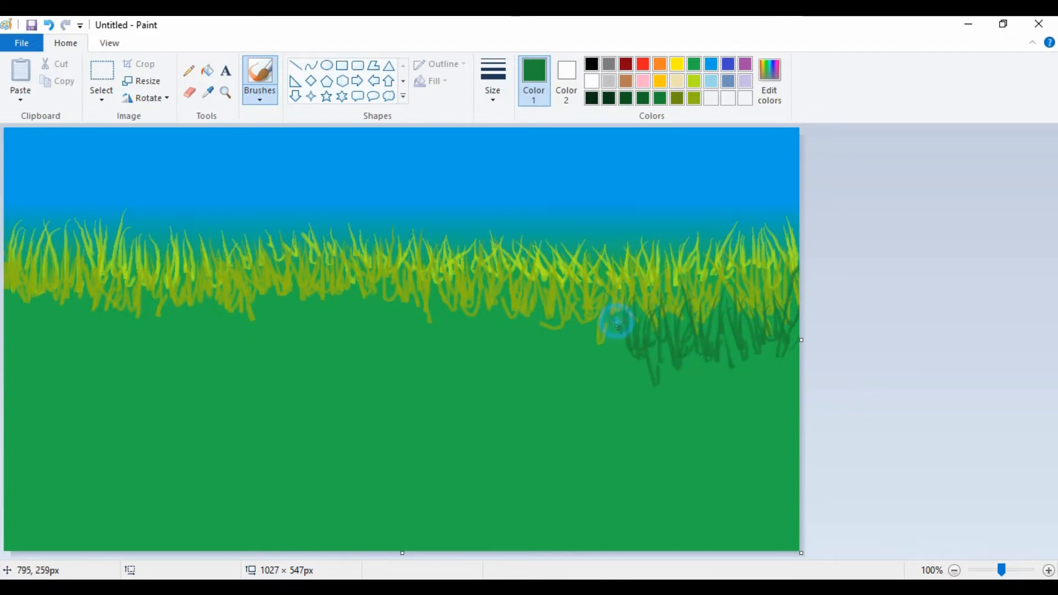
Step: Continue the dark green grass blades leftward beneath the olive row, across the middle of the canvas
left_click_drag(615, 322, 594, 302)
left_click_drag(584, 363, 567, 324)
mouse_move(556, 378)
left_mouse_down()
mouse_move(546, 307)
mouse_move(496, 313)
left_mouse_up()
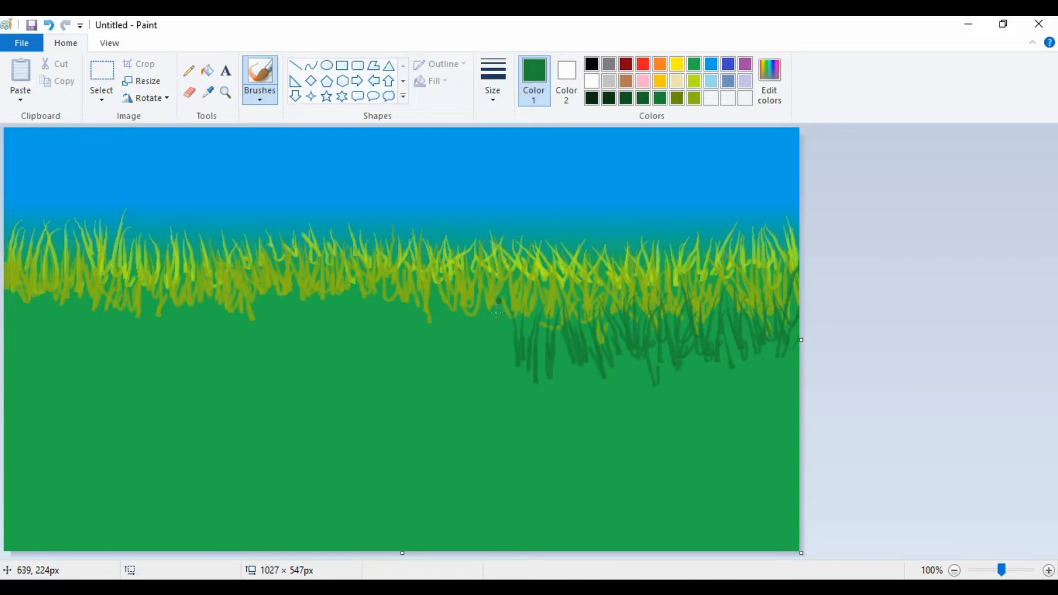
mouse_move(490, 365)
left_mouse_down()
mouse_move(468, 306)
mouse_move(447, 316)
left_mouse_up()
left_click_drag(444, 361, 412, 306)
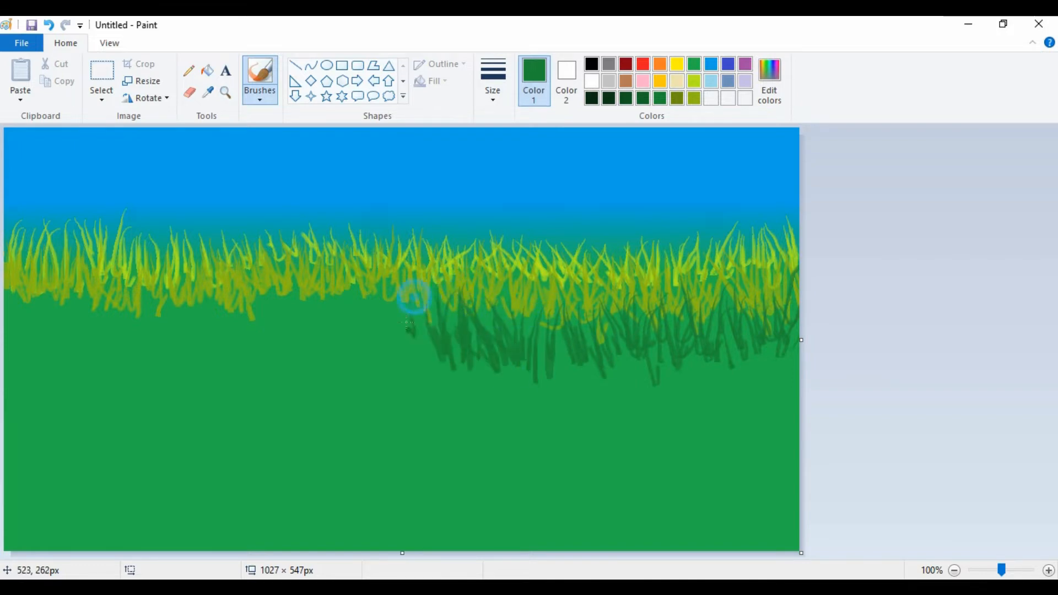
mouse_move(407, 359)
left_mouse_down()
mouse_move(360, 302)
mouse_move(389, 302)
left_mouse_up()
left_click_drag(349, 367, 363, 301)
left_click_drag(339, 346, 352, 297)
mouse_move(375, 369)
left_mouse_down()
mouse_move(371, 301)
mouse_move(361, 309)
left_mouse_up()
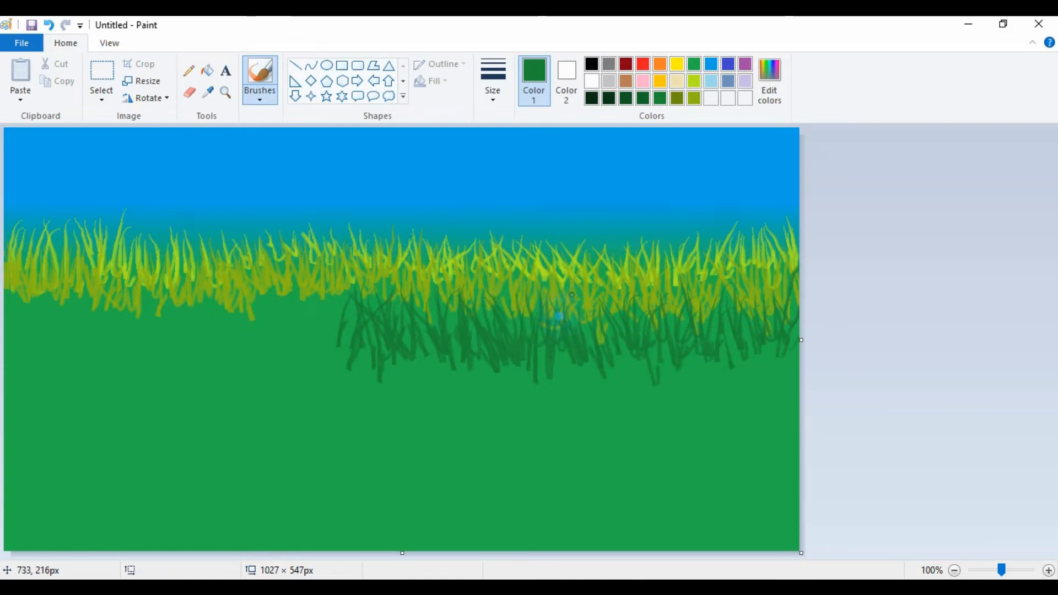
Step: Thicken the right part of the dark green grass row with extra blades and a curved stroke below it
left_click_drag(716, 267, 722, 321)
left_click_drag(743, 274, 747, 325)
left_click_drag(767, 275, 772, 314)
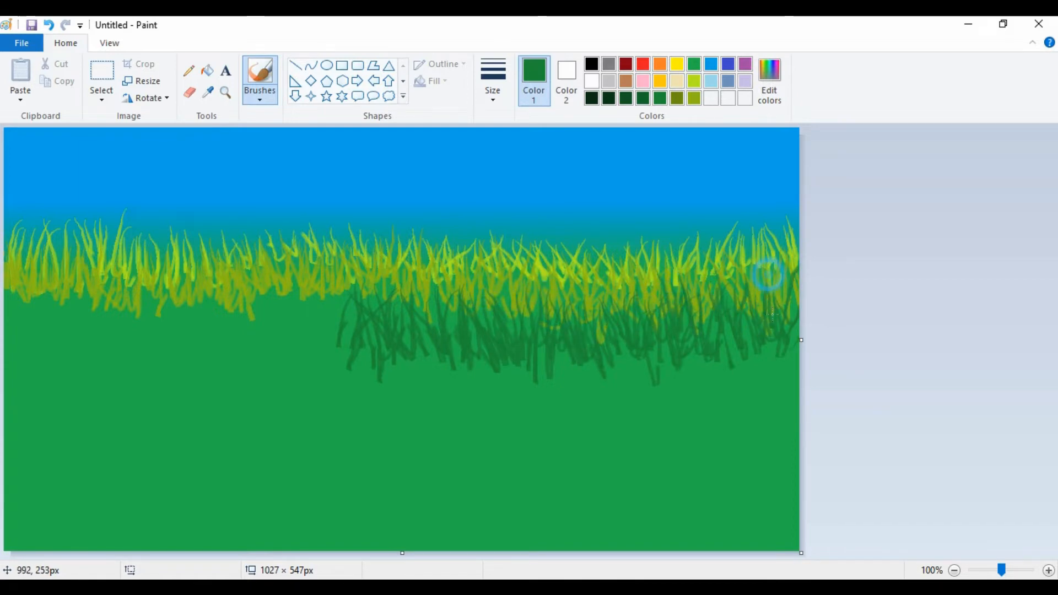
left_click_drag(736, 359, 729, 310)
left_click_drag(721, 391, 753, 352)
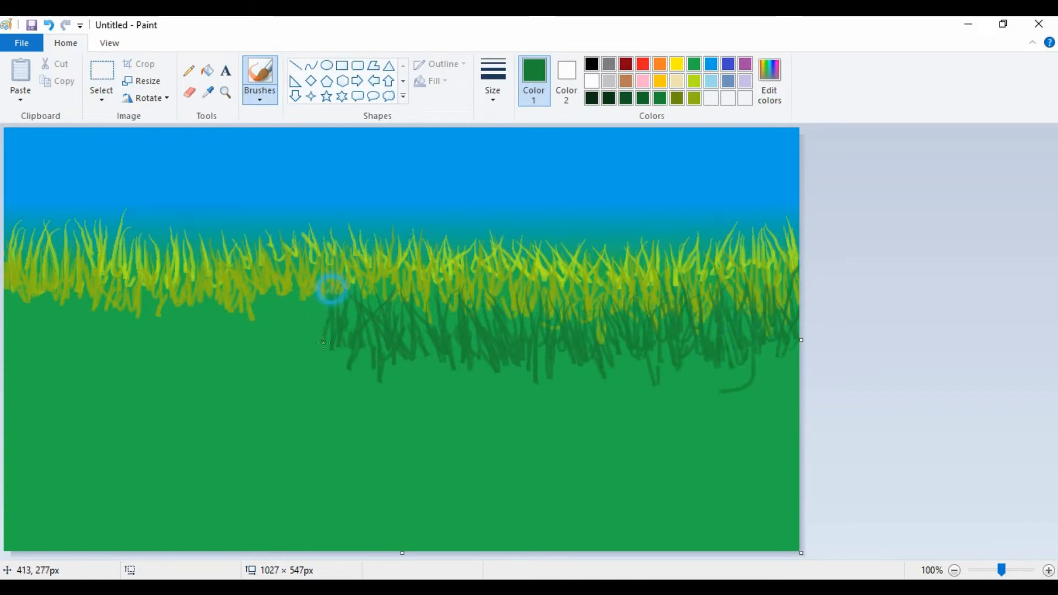
Step: Undo a stray stroke in the sky and brush dark green blades along the remaining left third of the row
left_click_drag(262, 189, 255, 143)
key("ctrl+z")
mouse_move(307, 343)
left_mouse_down()
mouse_move(295, 297)
mouse_move(282, 291)
mouse_move(270, 329)
left_mouse_up()
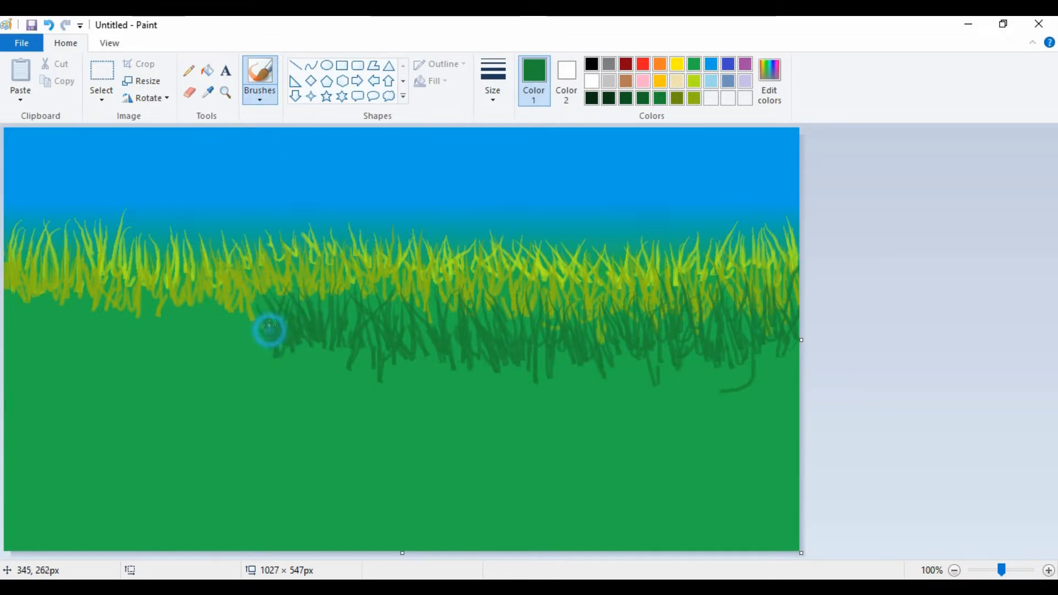
left_click_drag(34, 277, 24, 337)
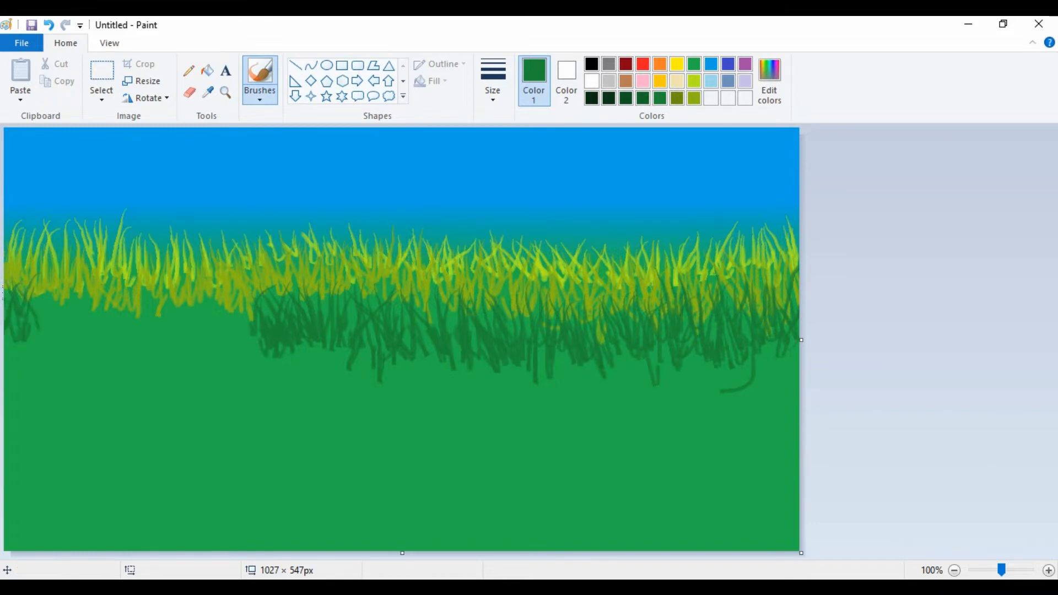
mouse_move(54, 335)
left_mouse_down()
mouse_move(71, 273)
mouse_move(96, 304)
left_mouse_up()
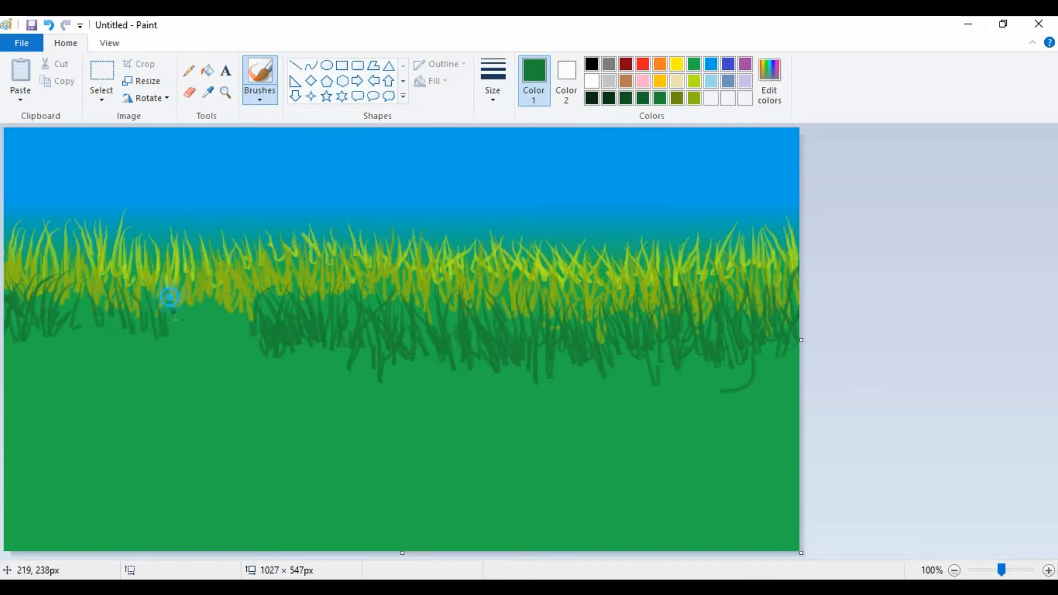
left_click_drag(197, 324, 193, 353)
mouse_move(226, 346)
left_mouse_down()
mouse_move(228, 313)
mouse_move(218, 343)
left_mouse_up()
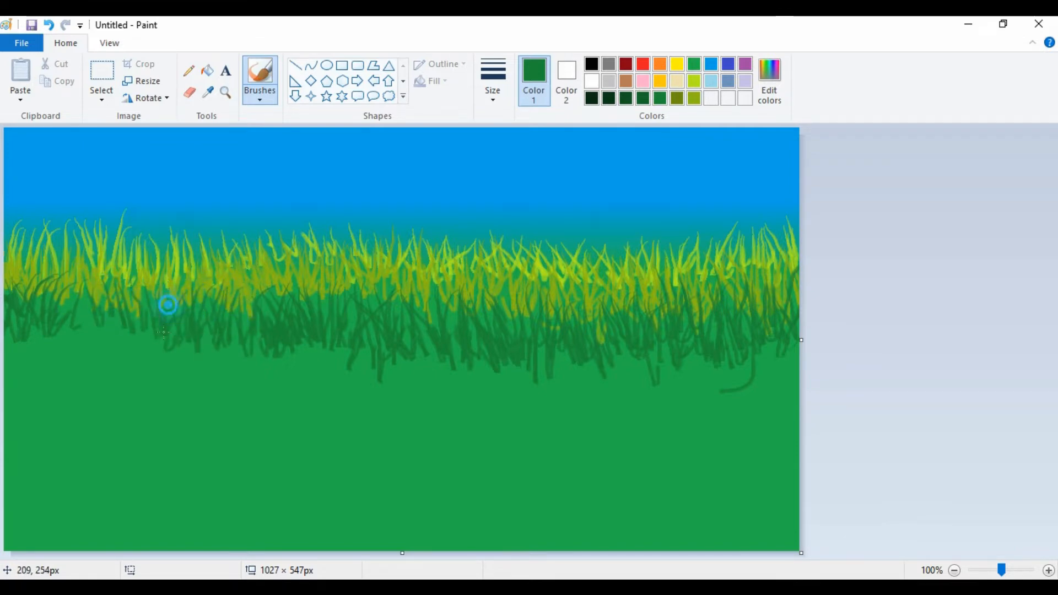
left_click_drag(166, 303, 149, 284)
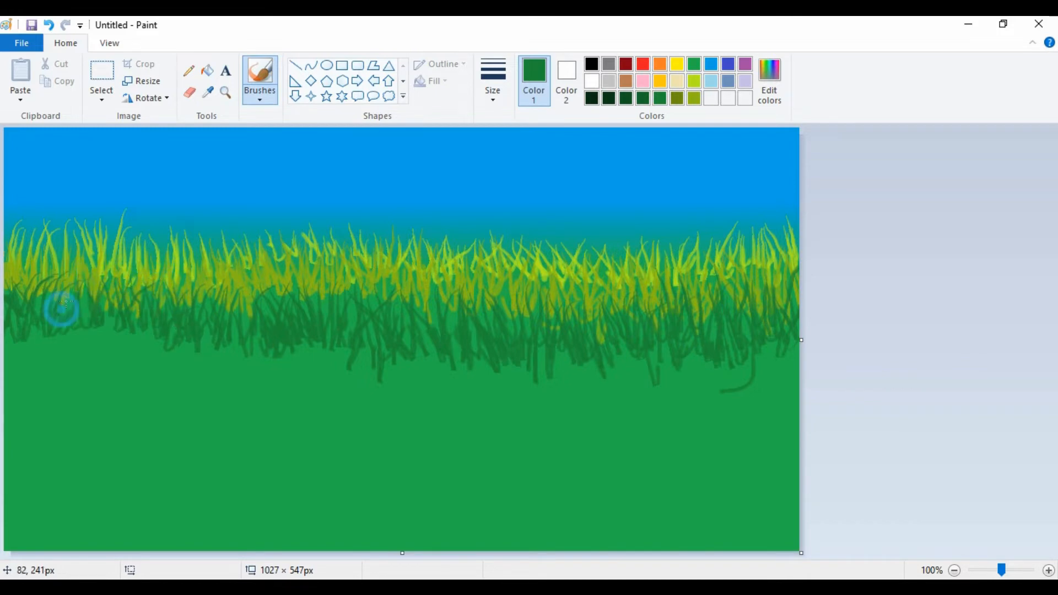
left_click_drag(244, 332, 267, 294)
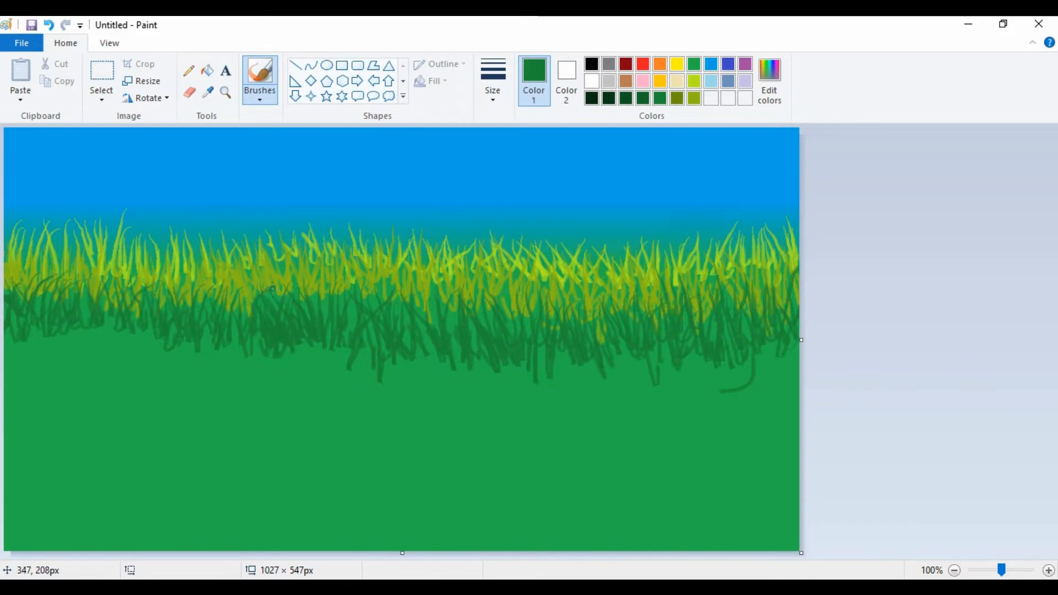
Step: Fill out the dark green grass row with extra short blades along its left and middle parts
mouse_move(118, 315)
left_mouse_down()
mouse_move(127, 335)
mouse_move(101, 330)
left_mouse_up()
left_click_drag(160, 297, 179, 332)
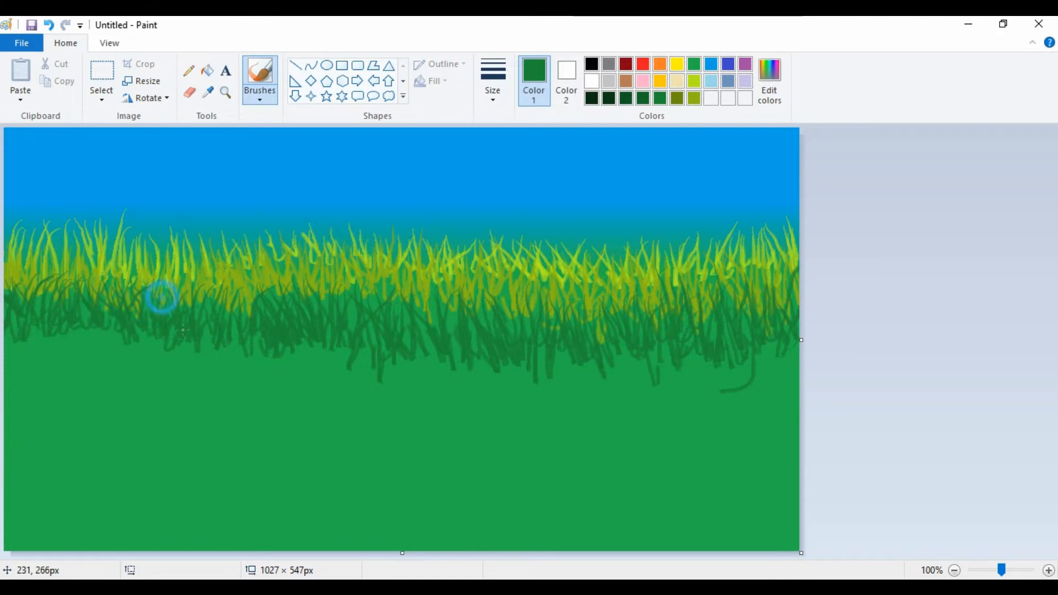
left_click_drag(205, 285, 227, 330)
left_click_drag(419, 287, 436, 324)
left_click_drag(457, 301, 451, 333)
left_click_drag(504, 297, 512, 334)
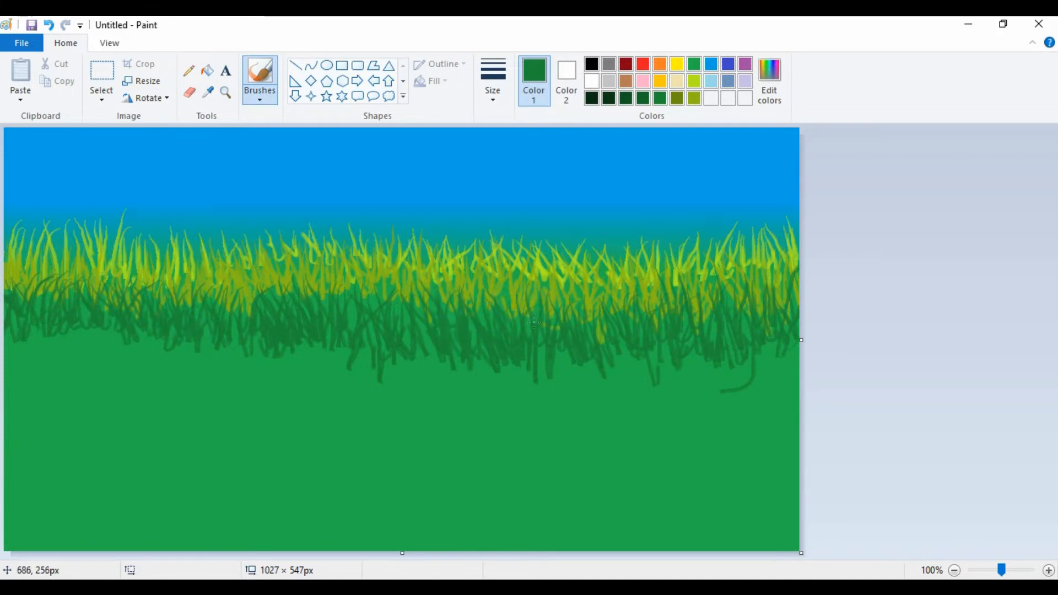
Step: Brush blades in the second-lightest custom dark green along the lower edge of the row, across the right third of the canvas
left_click(642, 98)
mouse_move(762, 345)
left_mouse_down()
mouse_move(795, 349)
mouse_move(786, 392)
mouse_move(784, 331)
mouse_move(743, 401)
mouse_move(767, 337)
left_mouse_up()
left_click_drag(752, 381, 757, 335)
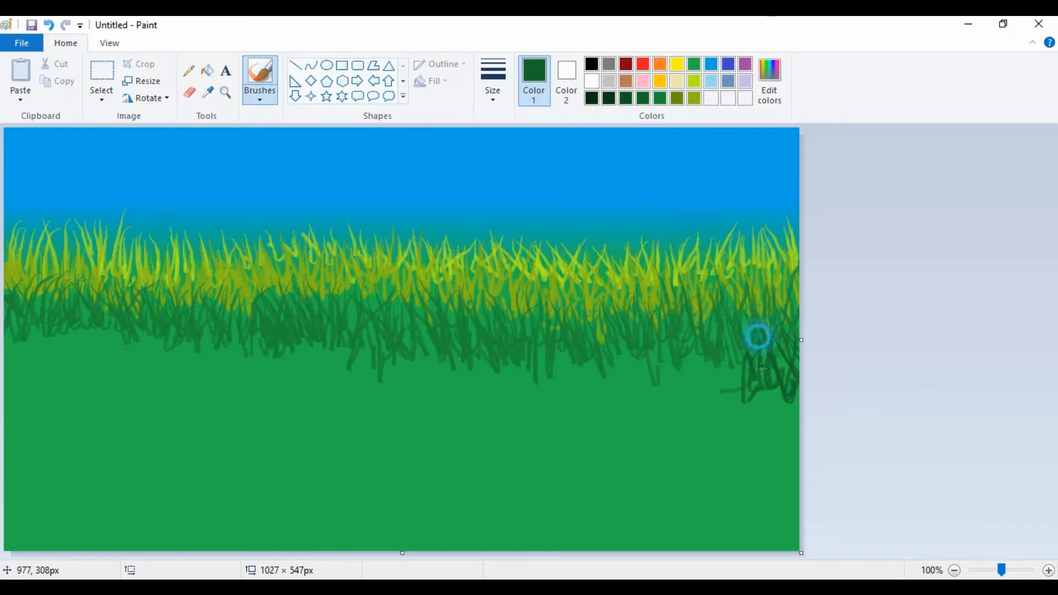
mouse_move(743, 399)
left_mouse_down()
mouse_move(741, 344)
mouse_move(725, 353)
left_mouse_up()
left_click_drag(713, 400, 710, 361)
left_click_drag(668, 393, 669, 349)
left_click_drag(653, 400, 650, 342)
mouse_move(624, 399)
left_mouse_down()
mouse_move(627, 367)
mouse_move(610, 375)
left_mouse_up()
left_click_drag(591, 411, 582, 371)
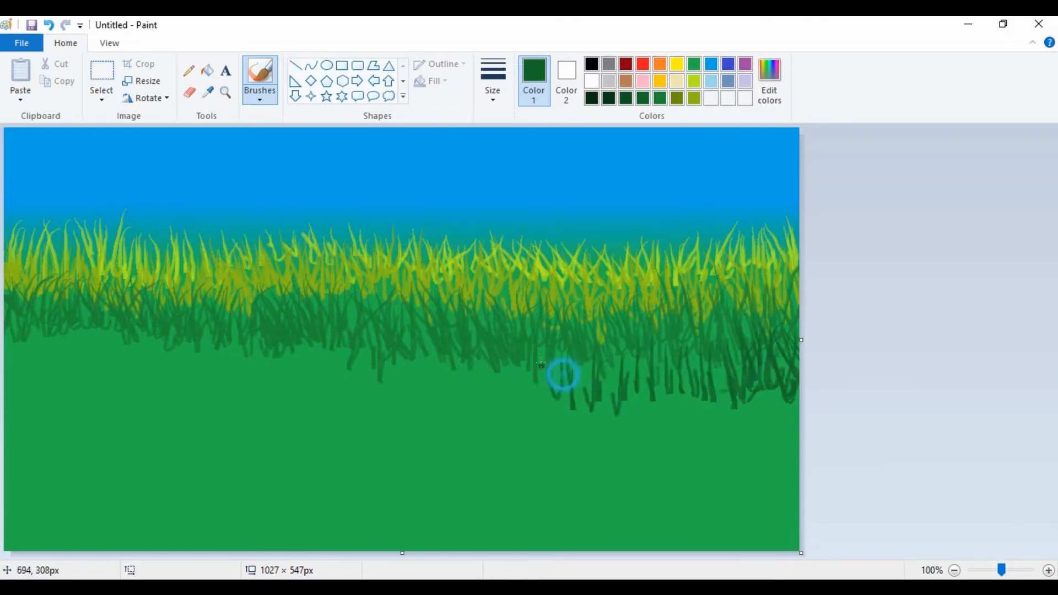
Step: Continue the darker green blades leftward along the row's lower edge, from the middle to the left end of the canvas
left_click_drag(511, 412, 508, 364)
mouse_move(477, 391)
left_mouse_down()
mouse_move(470, 358)
mouse_move(416, 352)
left_mouse_up()
left_click_drag(380, 387, 368, 347)
left_click_drag(270, 372, 251, 339)
mouse_move(219, 368)
left_mouse_down()
mouse_move(194, 325)
mouse_move(165, 322)
left_mouse_up()
left_click_drag(138, 360, 118, 316)
left_click_drag(105, 358, 88, 314)
mouse_move(74, 361)
left_mouse_down()
mouse_move(71, 324)
mouse_move(33, 307)
left_mouse_up()
Step: Thicken the left end of the darker green row with overlapping blades and short strokes hanging below it
mouse_move(19, 350)
left_mouse_down()
mouse_move(12, 309)
mouse_move(42, 313)
mouse_move(23, 303)
mouse_move(38, 326)
left_mouse_up()
left_click_drag(50, 371, 44, 256)
left_click_drag(61, 349, 61, 309)
mouse_move(91, 374)
left_mouse_down()
mouse_move(90, 305)
mouse_move(140, 295)
left_mouse_up()
mouse_move(113, 358)
left_mouse_down()
mouse_move(82, 316)
mouse_move(107, 311)
left_mouse_up()
left_click_drag(25, 336, 24, 298)
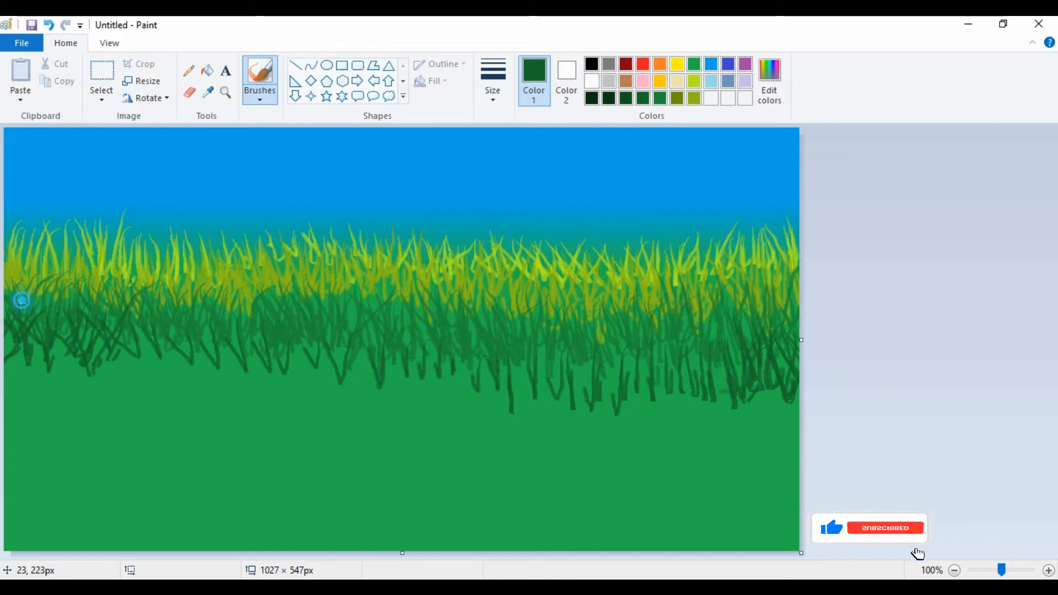
mouse_move(56, 347)
left_mouse_down()
mouse_move(60, 319)
mouse_move(87, 310)
left_mouse_up()
left_click_drag(118, 380, 110, 347)
left_click_drag(77, 347, 72, 316)
mouse_move(12, 337)
left_mouse_down()
mouse_move(22, 394)
mouse_move(34, 363)
left_mouse_up()
mouse_move(69, 413)
left_mouse_down()
mouse_move(67, 374)
mouse_move(76, 416)
left_mouse_up()
Step: Brush long slanted blades reaching further down, from the left end of the darker row to the canvas middle
mouse_move(119, 298)
left_mouse_down()
mouse_move(105, 402)
mouse_move(124, 424)
left_mouse_up()
mouse_move(132, 347)
left_mouse_down()
mouse_move(202, 420)
mouse_move(205, 460)
left_mouse_up()
left_click_drag(181, 354, 224, 439)
mouse_move(214, 361)
left_mouse_down()
mouse_move(210, 457)
mouse_move(215, 410)
left_mouse_up()
left_click_drag(206, 337, 193, 418)
mouse_move(179, 364)
left_mouse_down()
mouse_move(197, 453)
mouse_move(185, 444)
left_mouse_up()
mouse_move(235, 354)
left_mouse_down()
mouse_move(225, 412)
mouse_move(247, 417)
mouse_move(243, 353)
mouse_move(259, 441)
mouse_move(282, 423)
left_mouse_up()
left_click_drag(298, 342, 319, 358)
left_click_drag(294, 333, 321, 432)
mouse_move(305, 336)
left_mouse_down()
mouse_move(333, 427)
mouse_move(351, 432)
left_mouse_up()
mouse_move(337, 345)
left_mouse_down()
mouse_move(370, 432)
mouse_move(398, 428)
left_mouse_up()
left_click_drag(370, 348, 434, 436)
left_click_drag(416, 331, 441, 418)
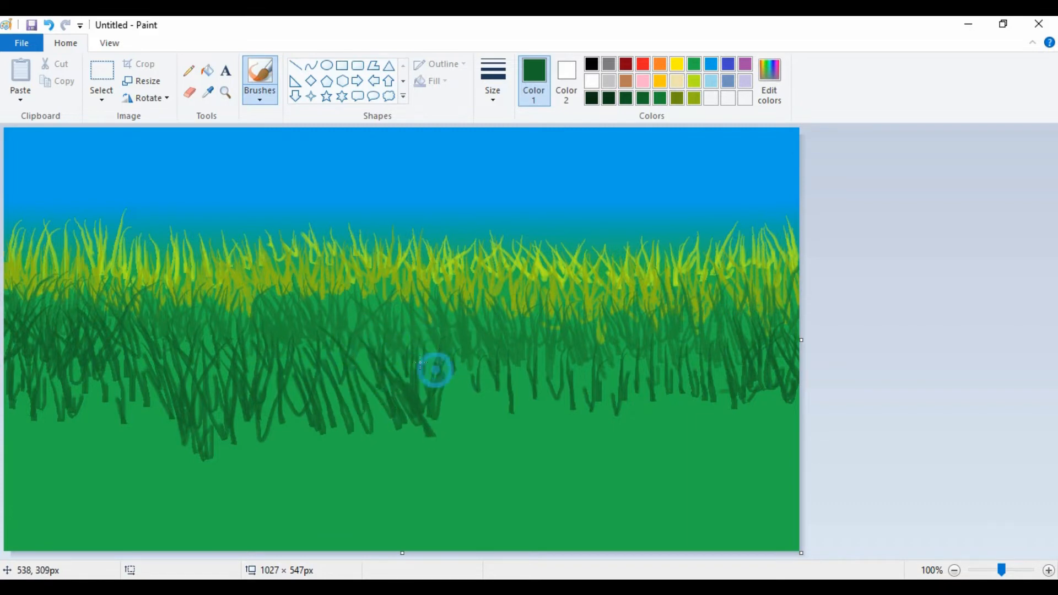
Step: Extend the long darker green blades to the right of the canvas middle
left_click_drag(446, 353, 490, 438)
left_click_drag(512, 358, 537, 438)
left_click_drag(550, 358, 576, 424)
left_click_drag(606, 345, 603, 427)
left_click_drag(574, 344, 567, 405)
left_click_drag(551, 333, 543, 411)
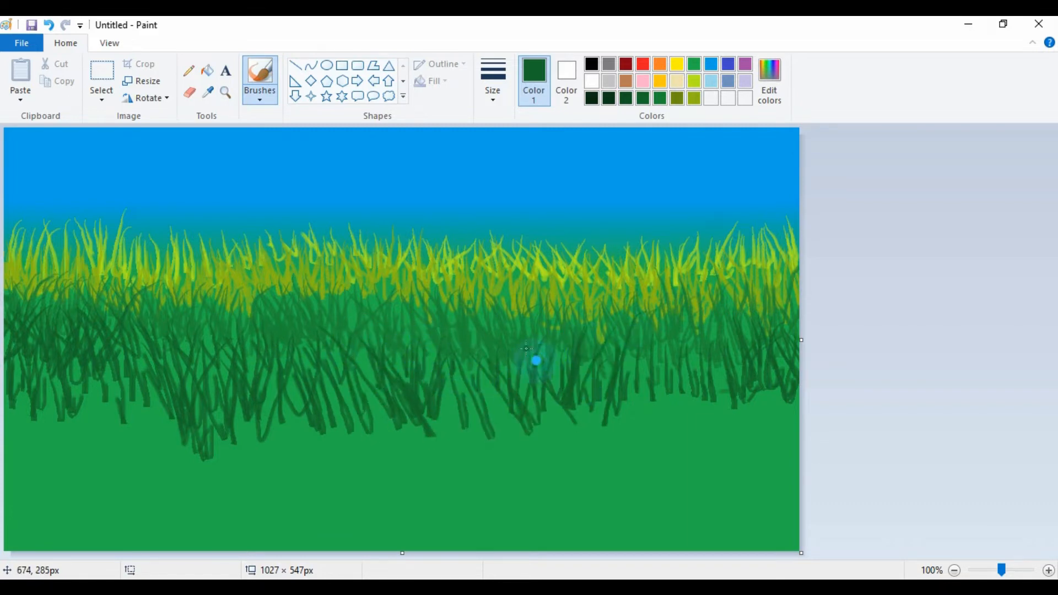
Step: Cross the long blades with strokes slanting the opposite way, working from right of the middle back toward the left third
left_click_drag(524, 350, 505, 431)
left_click_drag(477, 332, 460, 454)
left_click_drag(426, 364, 400, 452)
left_click_drag(380, 361, 356, 434)
left_click_drag(356, 330, 331, 404)
mouse_move(300, 361)
left_mouse_down()
mouse_move(276, 438)
mouse_move(284, 349)
left_mouse_up()
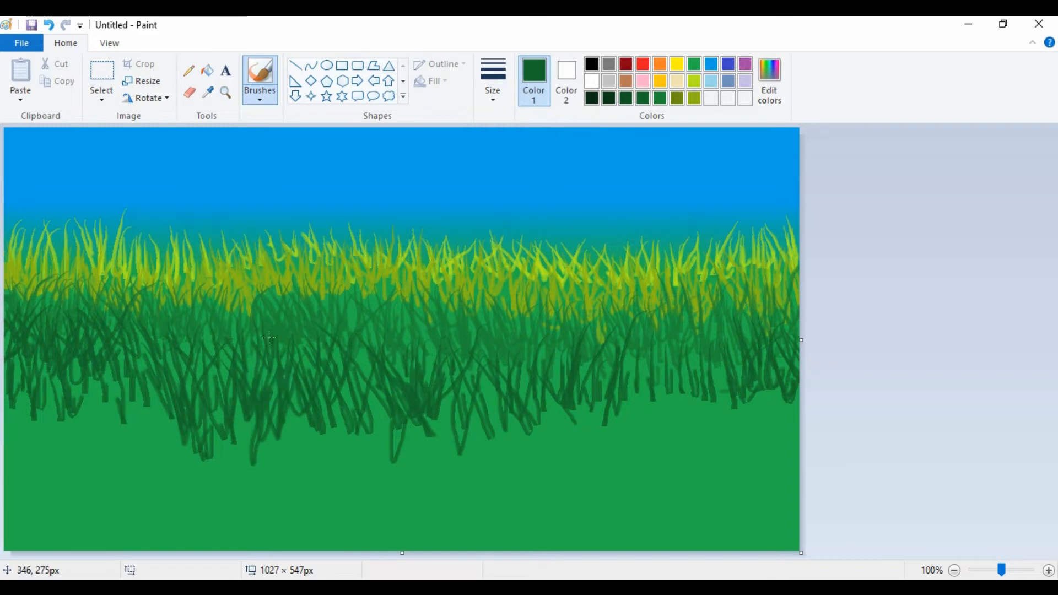
left_click_drag(232, 405, 220, 344)
Step: Thicken the middle and right parts of the darker green row with further slanted blades
left_click_drag(390, 337, 364, 394)
left_click_drag(439, 356, 423, 387)
left_click_drag(500, 337, 469, 411)
left_click_drag(473, 335, 439, 443)
left_click_drag(513, 331, 483, 447)
left_click_drag(551, 337, 547, 388)
left_click_drag(633, 313, 628, 377)
left_click_drag(689, 309, 656, 388)
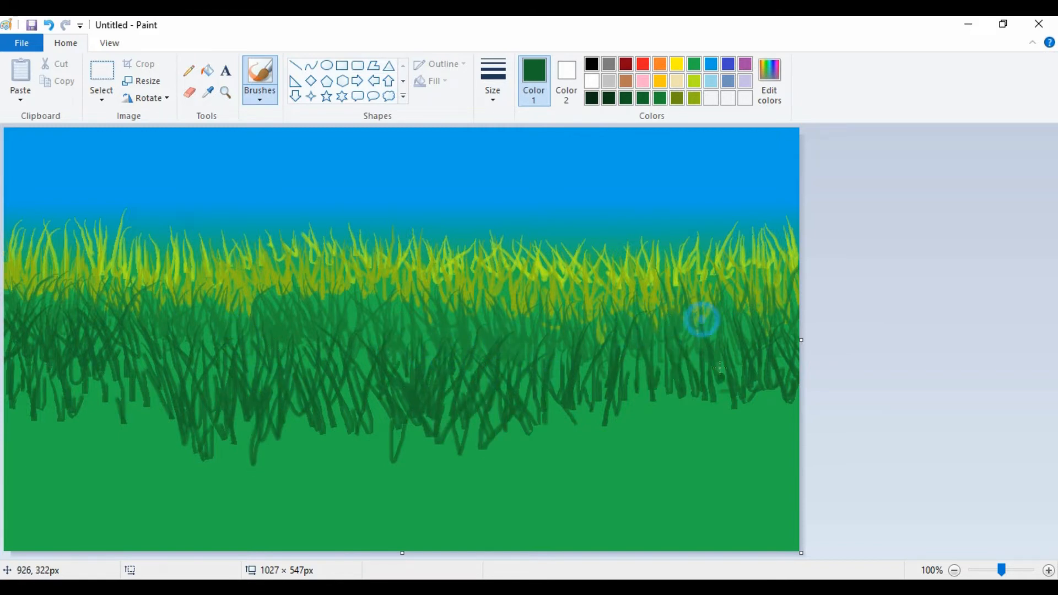
left_click_drag(738, 308, 716, 379)
left_click_drag(692, 338, 664, 424)
left_click_drag(650, 342, 628, 385)
Step: Fill the gaps between the darker green blades, working leftward from right of the middle to the left third
mouse_move(606, 347)
left_mouse_down()
mouse_move(576, 408)
mouse_move(547, 337)
left_mouse_up()
left_click_drag(492, 418, 478, 358)
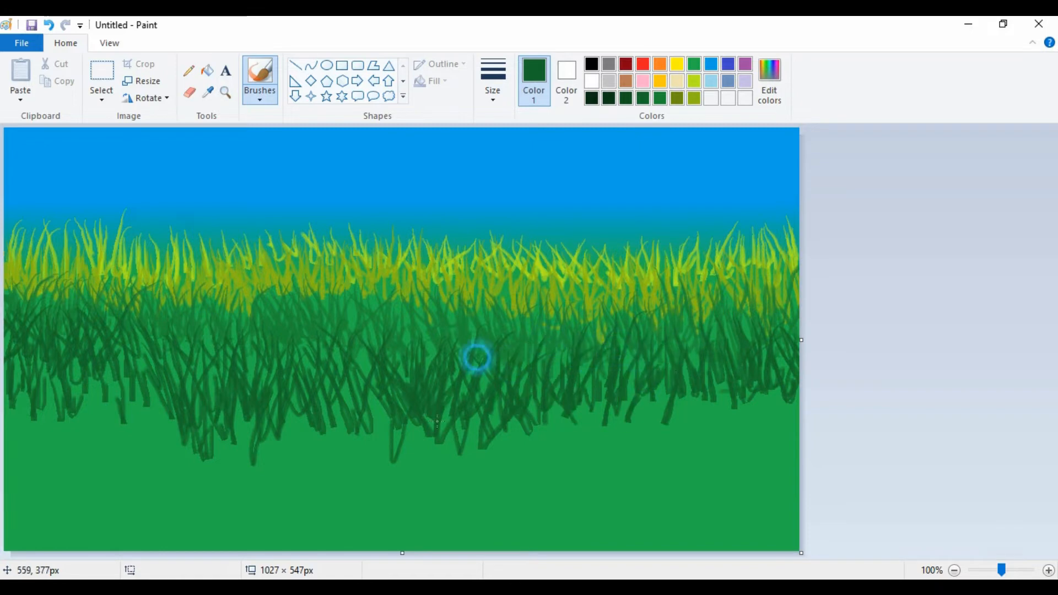
left_click_drag(418, 424, 380, 377)
left_click_drag(376, 432, 364, 353)
left_click_drag(344, 396, 314, 318)
left_click_drag(248, 431, 234, 345)
left_click_drag(222, 409, 209, 360)
Step: Fill the left end of the darker green row with dense blades, including a longer one slanting down
left_click_drag(192, 394, 176, 336)
left_click_drag(158, 414, 146, 336)
left_click_drag(135, 391, 126, 352)
left_click_drag(115, 405, 106, 361)
mouse_move(85, 398)
left_mouse_down()
mouse_move(76, 362)
mouse_move(45, 387)
left_mouse_up()
left_click_drag(17, 341, 21, 414)
left_click_drag(29, 356, 83, 450)
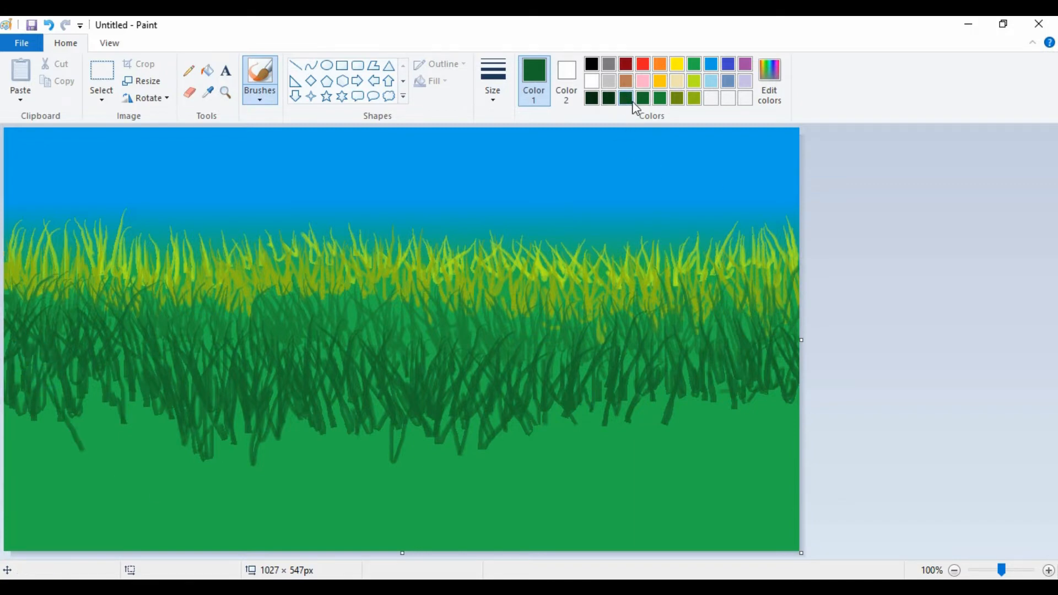
Step: Brush tall thick foreground blades in the second-darkest custom green in the lower-left corner of the canvas
left_click(612, 99)
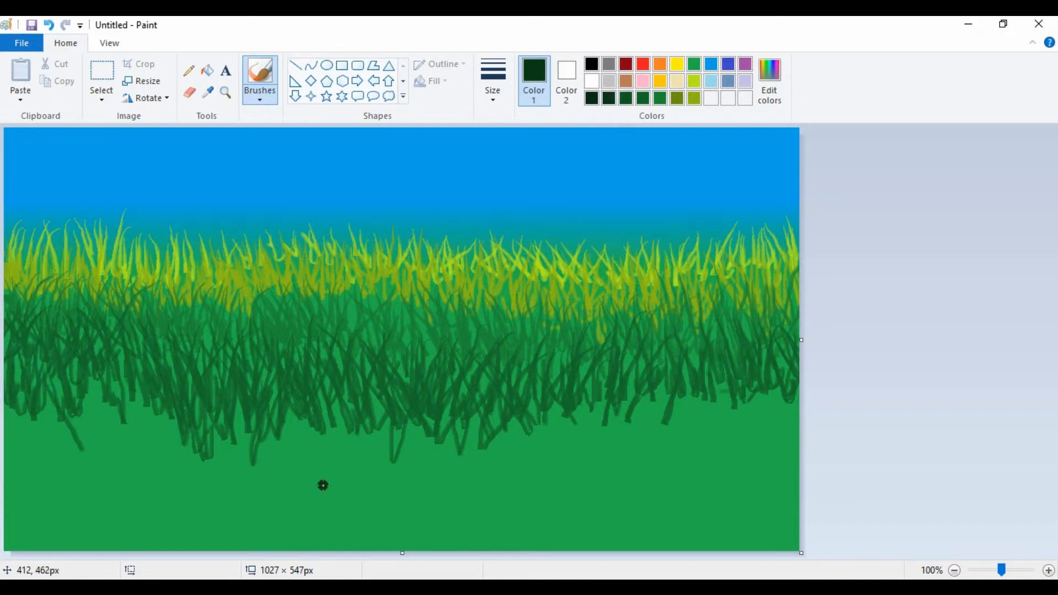
left_click_drag(10, 423, 61, 549)
left_click_drag(73, 414, 74, 518)
left_click_drag(89, 416, 83, 549)
left_click_drag(43, 412, 74, 533)
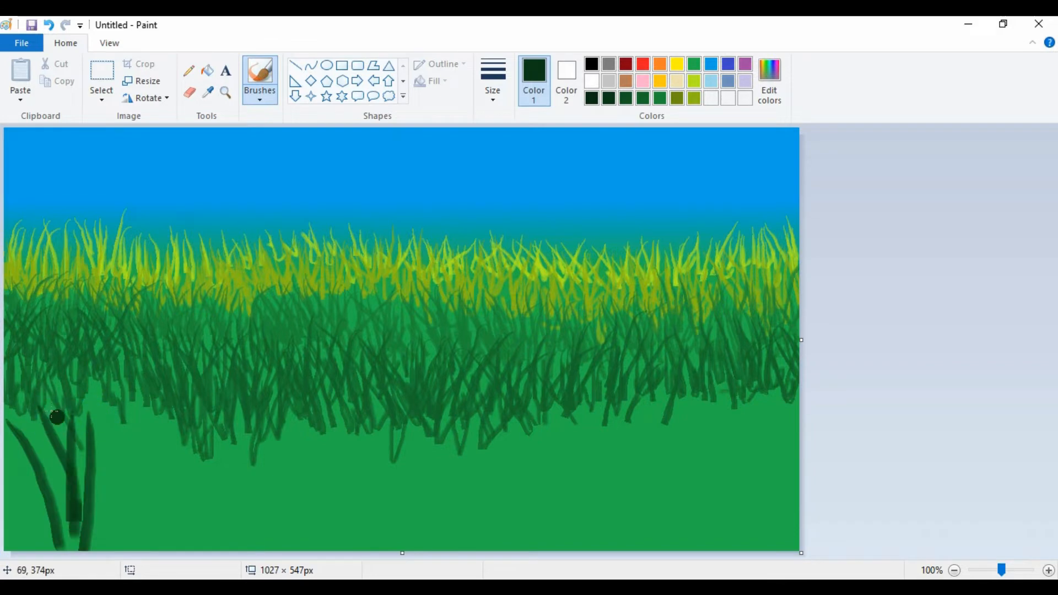
left_click_drag(12, 390, 58, 510)
left_click_drag(26, 405, 66, 530)
left_click_drag(7, 445, 45, 549)
left_click_drag(8, 512, 23, 550)
Step: Widen the lower-left clump with thick curved blades that lean right and fill its center
left_click_drag(115, 393, 65, 548)
left_click_drag(144, 417, 82, 543)
left_click_drag(188, 385, 117, 544)
left_click_drag(132, 381, 87, 500)
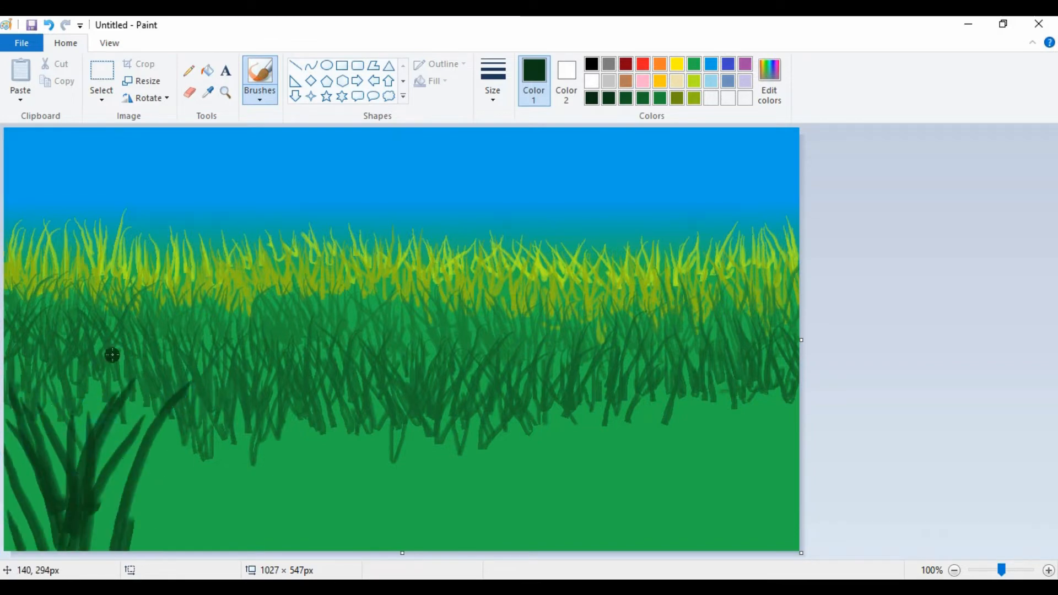
left_click_drag(108, 347, 65, 522)
mouse_move(54, 391)
left_mouse_down()
mouse_move(85, 520)
mouse_move(121, 533)
left_mouse_up()
left_click_drag(11, 392, 27, 550)
left_click_drag(10, 419, 52, 550)
left_click_drag(146, 381, 92, 549)
left_click_drag(218, 451, 142, 549)
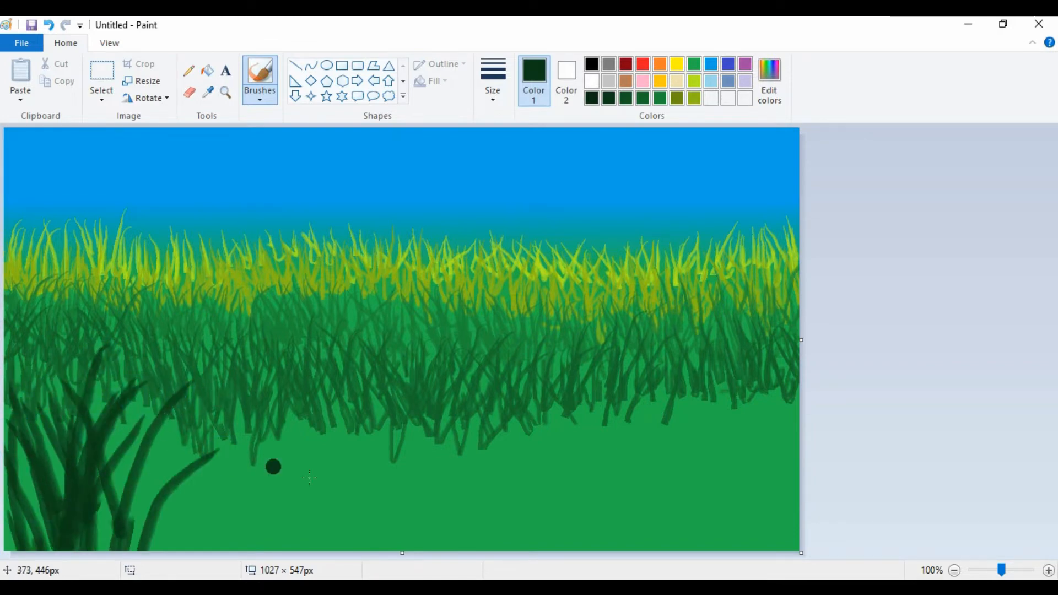
Step: Cover the bottom of the canvas with broad very dark green strokes, forming ground that rises toward the right
mouse_move(783, 481)
left_mouse_down()
mouse_move(371, 538)
mouse_move(119, 549)
left_mouse_up()
left_click_drag(261, 518, 126, 549)
mouse_move(738, 441)
left_mouse_down()
mouse_move(814, 454)
mouse_move(743, 452)
left_mouse_up()
left_click_drag(771, 443, 340, 486)
mouse_move(13, 536)
left_mouse_down()
mouse_move(438, 498)
mouse_move(137, 513)
left_mouse_up()
left_click_drag(549, 477, 359, 508)
left_click_drag(367, 505, 764, 485)
mouse_move(414, 508)
left_mouse_down()
mouse_move(768, 537)
mouse_move(311, 534)
left_mouse_up()
mouse_move(782, 507)
left_mouse_down()
mouse_move(670, 536)
mouse_move(782, 531)
left_mouse_up()
left_click_drag(772, 478, 374, 493)
left_click_drag(419, 531, 741, 517)
left_click_drag(550, 535, 771, 532)
mouse_move(779, 488)
left_mouse_down()
mouse_move(372, 489)
mouse_move(227, 519)
mouse_move(341, 545)
left_mouse_up()
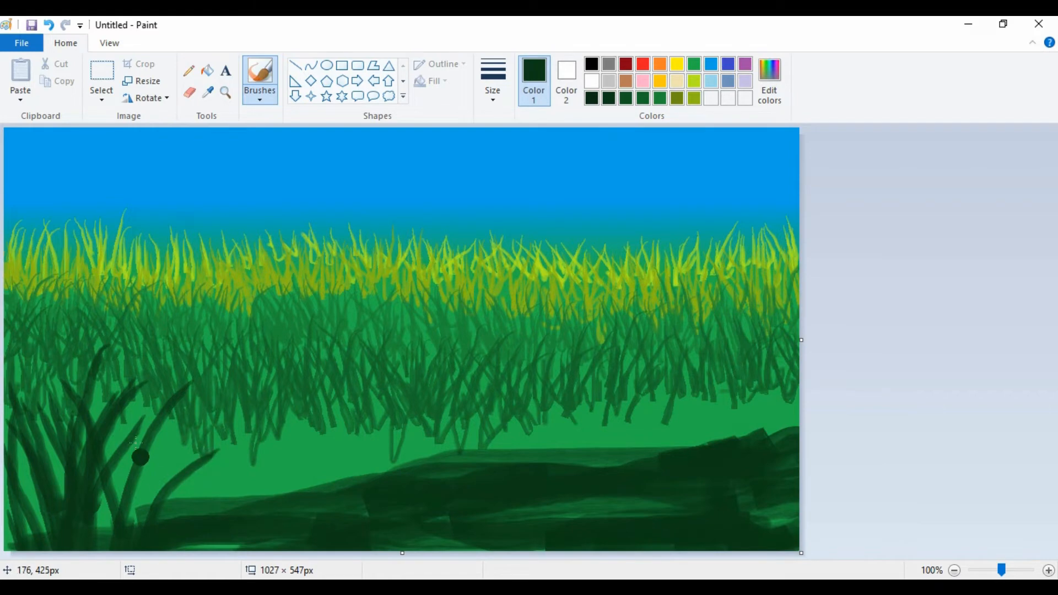
Step: Brush dense very dark green blades rising from the ground across the left half of the canvas
mouse_move(139, 517)
left_mouse_down()
mouse_move(125, 385)
mouse_move(188, 400)
mouse_move(160, 438)
mouse_move(97, 333)
mouse_move(85, 361)
mouse_move(105, 386)
mouse_move(59, 426)
mouse_move(83, 380)
mouse_move(22, 496)
mouse_move(107, 520)
left_mouse_up()
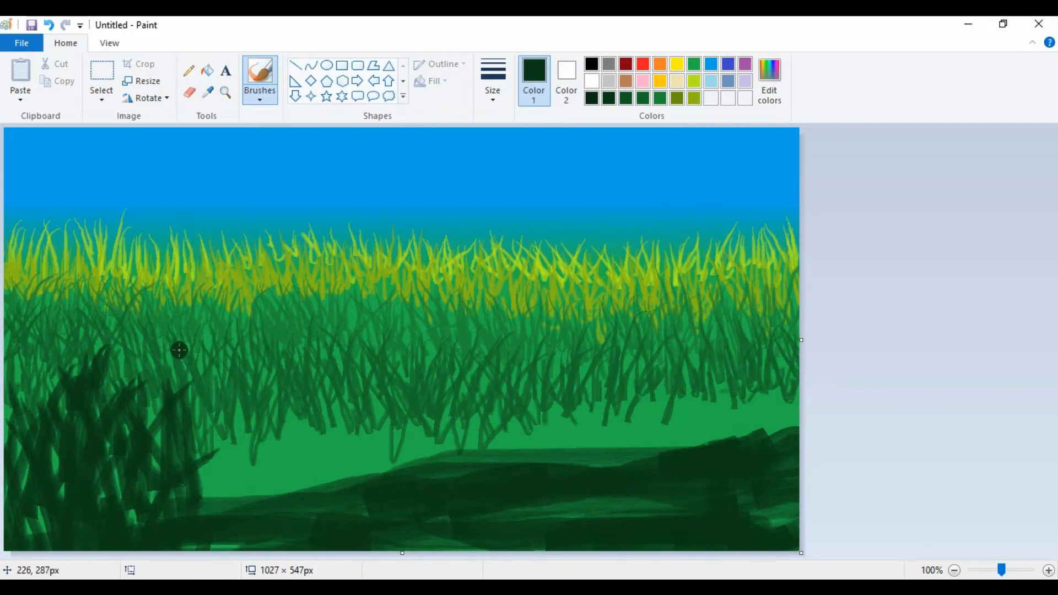
mouse_move(179, 352)
left_mouse_down()
mouse_move(220, 513)
mouse_move(262, 411)
left_mouse_up()
mouse_move(272, 387)
left_mouse_down()
mouse_move(347, 408)
mouse_move(237, 542)
left_mouse_up()
mouse_move(328, 542)
left_mouse_down()
mouse_move(304, 461)
mouse_move(222, 548)
mouse_move(239, 417)
mouse_move(356, 432)
mouse_move(389, 452)
left_mouse_up()
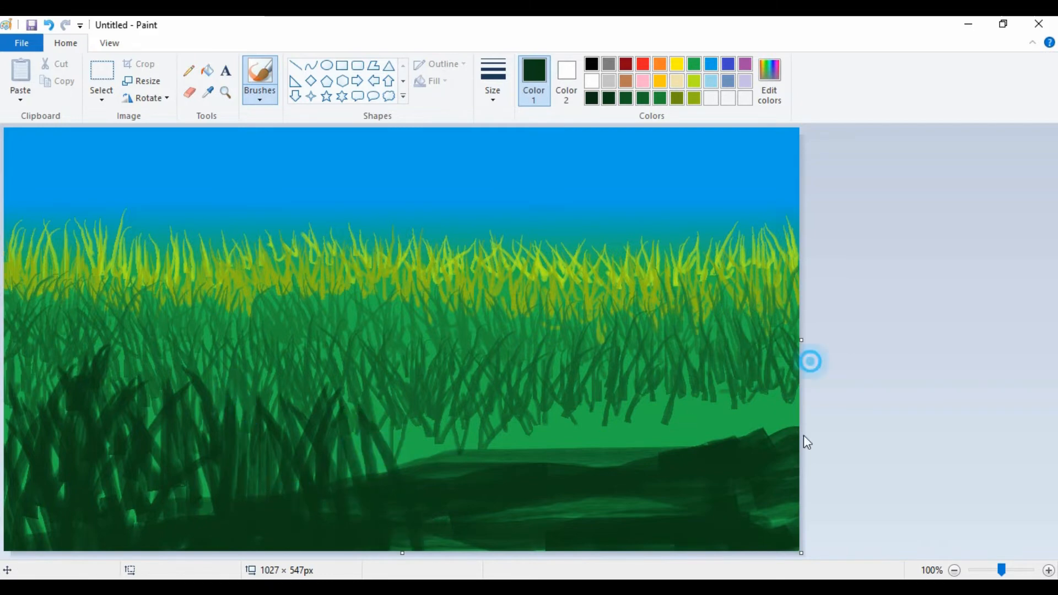
Step: Brush thick very dark green blades rising from the ground across the right half of the canvas
left_click_drag(788, 432, 781, 379)
left_click_drag(758, 440, 771, 355)
left_click_drag(776, 440, 768, 388)
mouse_move(777, 462)
left_mouse_down()
mouse_move(751, 361)
mouse_move(684, 432)
mouse_move(608, 434)
mouse_move(633, 369)
left_mouse_up()
mouse_move(650, 463)
left_mouse_down()
mouse_move(664, 350)
mouse_move(688, 367)
left_mouse_up()
mouse_move(551, 435)
left_mouse_down()
mouse_move(536, 425)
mouse_move(557, 374)
left_mouse_up()
left_click_drag(590, 463, 581, 392)
mouse_move(619, 543)
left_mouse_down()
mouse_move(605, 441)
mouse_move(614, 333)
left_mouse_up()
left_click_drag(661, 449, 685, 385)
left_click_drag(705, 441, 711, 402)
mouse_move(512, 457)
left_mouse_down()
mouse_move(505, 392)
mouse_move(420, 408)
mouse_move(394, 444)
mouse_move(529, 447)
left_mouse_up()
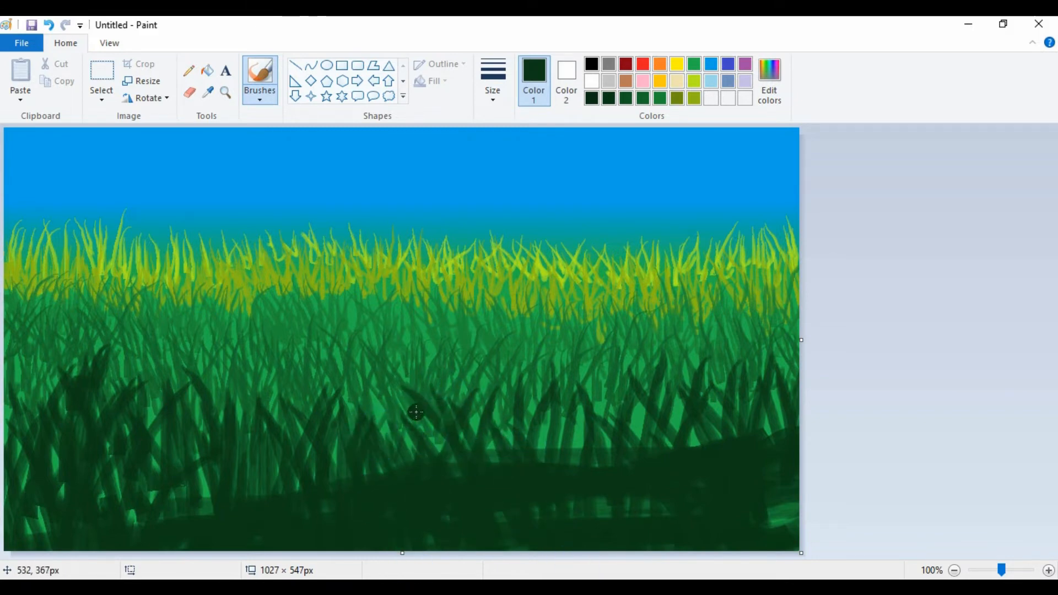
Step: Fill the remaining gaps in the dark ground and trace its upper edge in the darkest custom green
mouse_move(603, 414)
left_mouse_down()
mouse_move(619, 361)
mouse_move(673, 366)
mouse_move(788, 441)
left_mouse_up()
left_click_drag(793, 510, 680, 513)
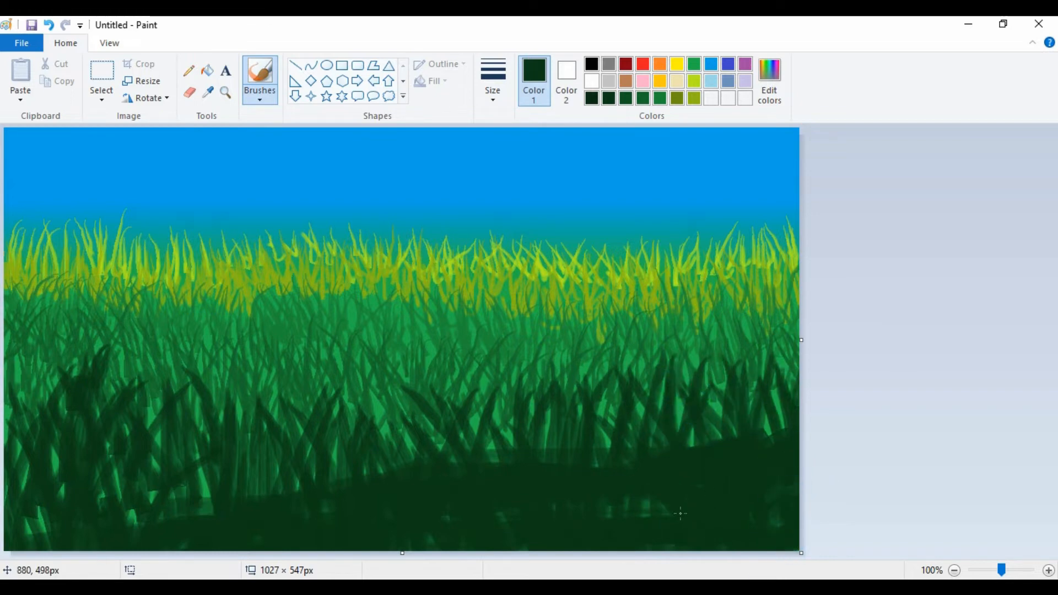
mouse_move(411, 526)
left_mouse_down()
mouse_move(286, 476)
mouse_move(227, 527)
mouse_move(213, 459)
mouse_move(139, 523)
left_mouse_up()
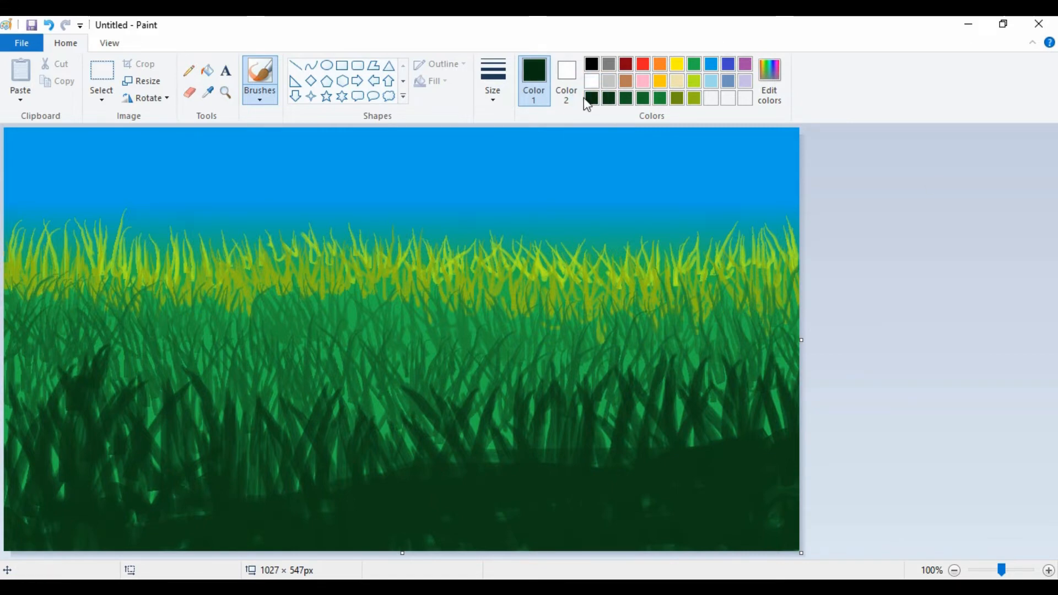
mouse_move(795, 440)
left_mouse_down()
mouse_move(539, 451)
mouse_move(44, 528)
left_mouse_up()
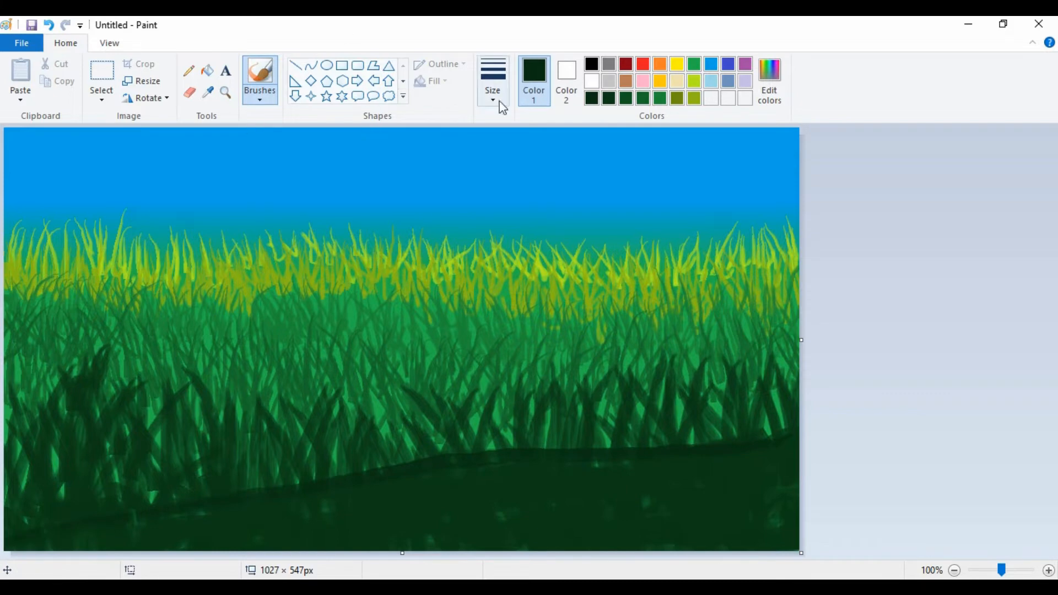
Step: Paint a thick black line along the ground's upper edge across the full canvas width
left_click(591, 64)
left_click_drag(795, 431, 8, 529)
mouse_move(540, 462)
left_mouse_down()
mouse_move(738, 448)
mouse_move(817, 422)
mouse_move(579, 466)
mouse_move(242, 487)
left_mouse_up()
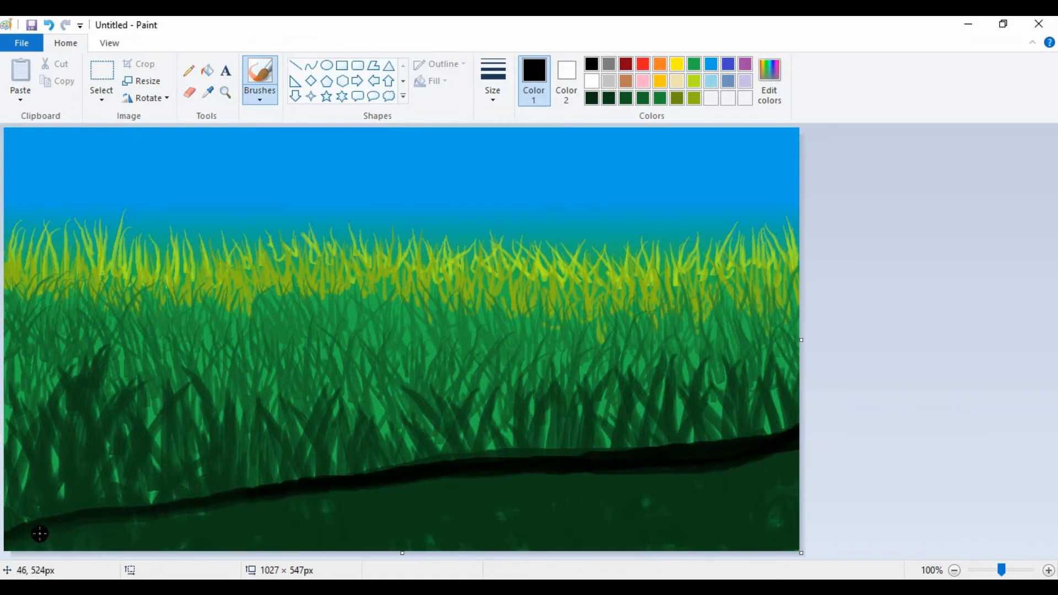
Step: Switch to the airbrush and spray black speckles on the ground below the middle of the black edge line
left_click(260, 98)
left_click(352, 119)
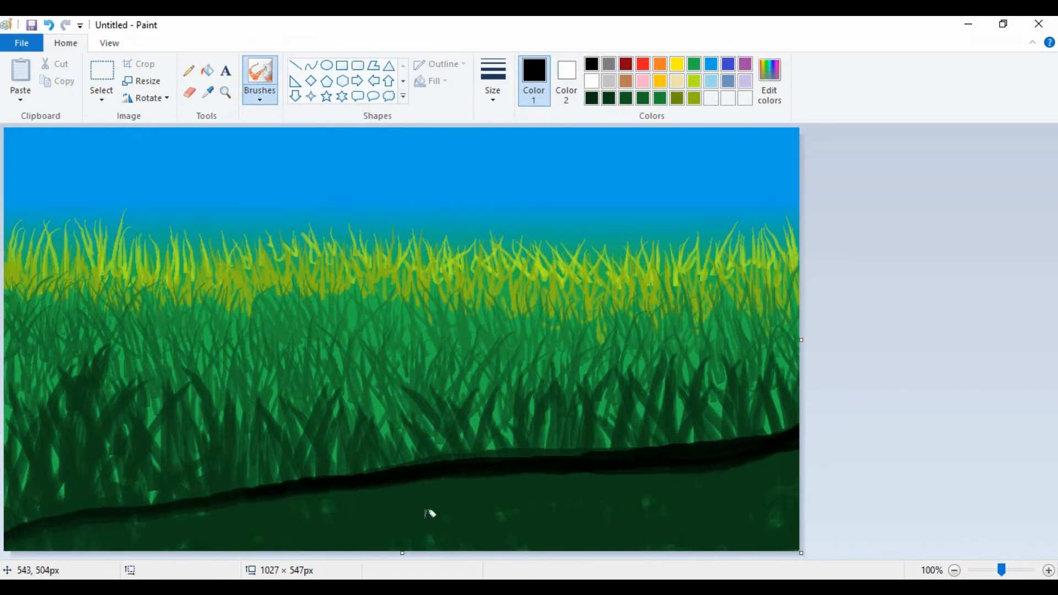
mouse_move(436, 481)
left_mouse_down()
mouse_move(473, 495)
mouse_move(605, 482)
left_mouse_up()
left_click_drag(355, 515, 439, 481)
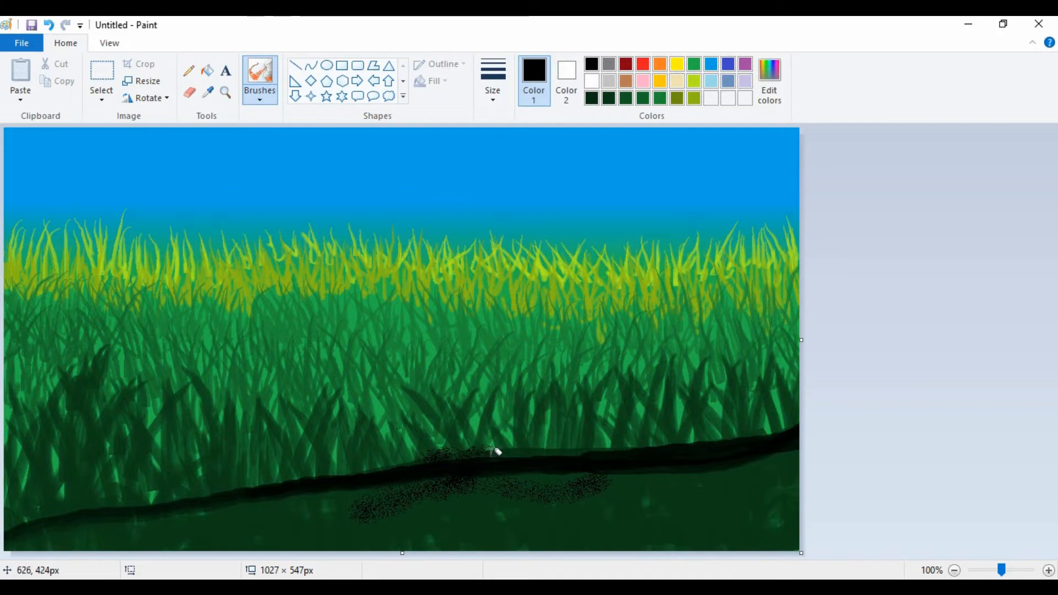
Step: Undo the stray spray above the ground's edge and spray black speckles over the ground instead
key("ctrl+z")
key("ctrl+z")
key("ctrl+z")
mouse_move(519, 456)
left_mouse_down()
mouse_move(690, 465)
mouse_move(635, 490)
mouse_move(479, 488)
mouse_move(648, 535)
mouse_move(766, 512)
mouse_move(765, 530)
mouse_move(725, 529)
mouse_move(782, 493)
mouse_move(795, 470)
mouse_move(602, 457)
mouse_move(50, 521)
mouse_move(206, 536)
left_mouse_up()
Step: Spray the third-darkest custom green over the ground and its black edge line to give them a speckled texture
left_click(625, 98)
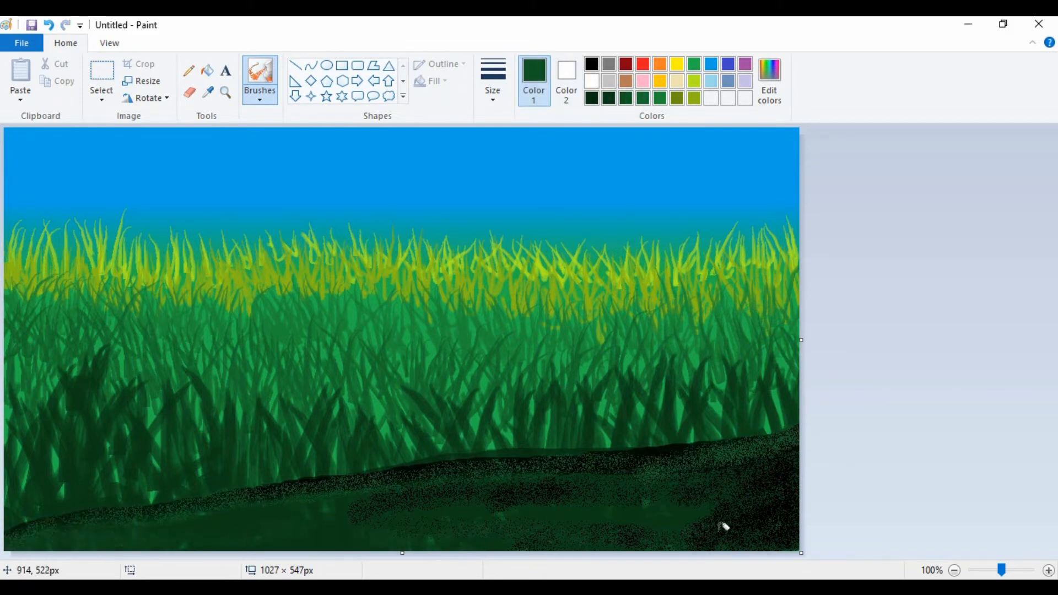
left_click_drag(771, 529, 749, 507)
mouse_move(213, 538)
left_mouse_down()
mouse_move(442, 516)
mouse_move(404, 466)
mouse_move(464, 455)
mouse_move(604, 454)
mouse_move(594, 505)
left_mouse_up()
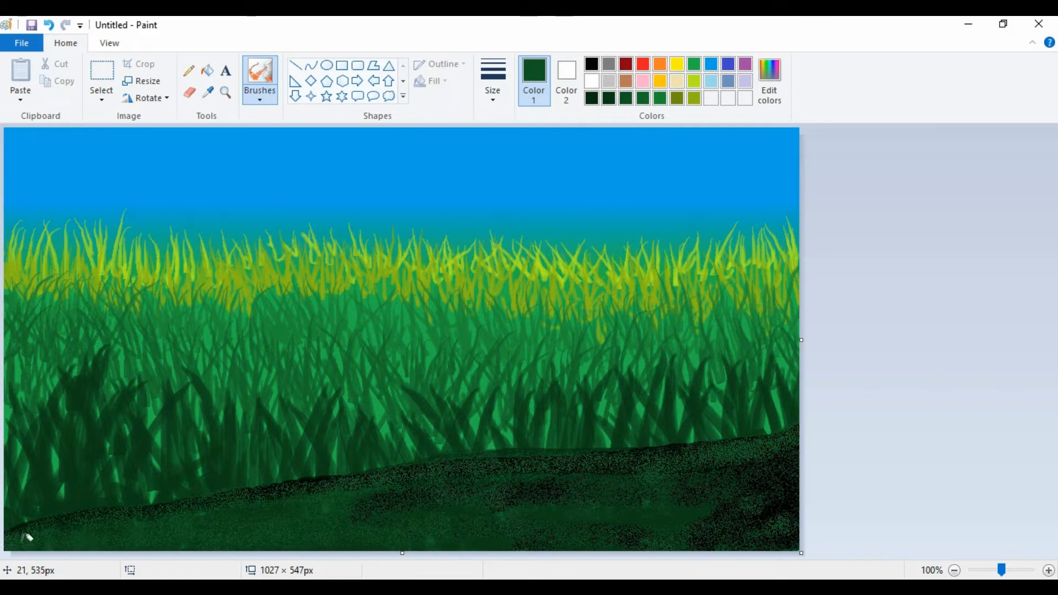
left_click_drag(262, 489, 355, 473)
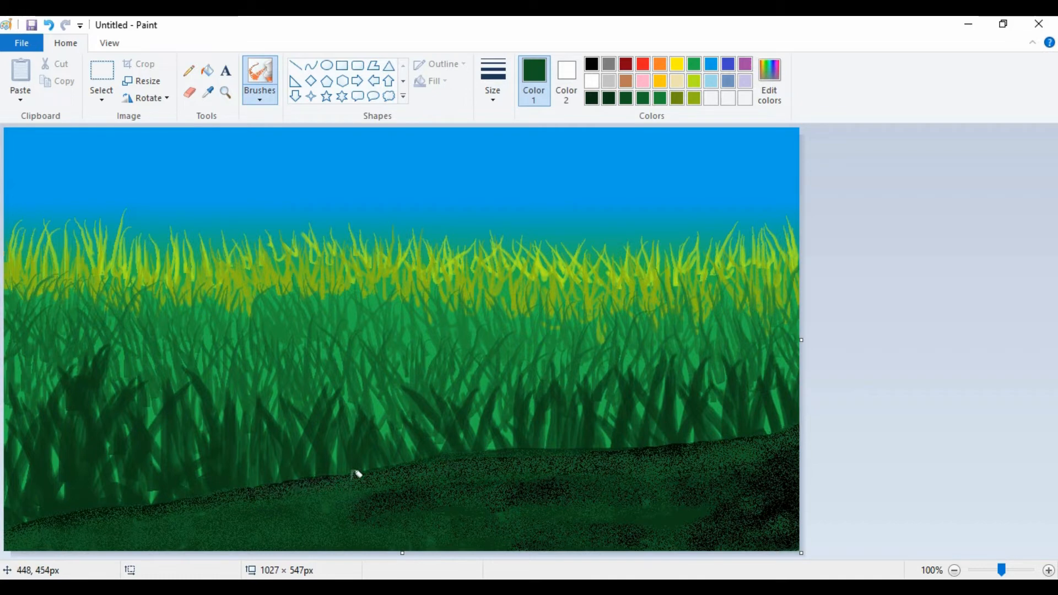
left_click_drag(425, 472, 450, 460)
Step: Spray black speckles along the ground's bottom and upper edge and across its middle and right side
left_click(608, 98)
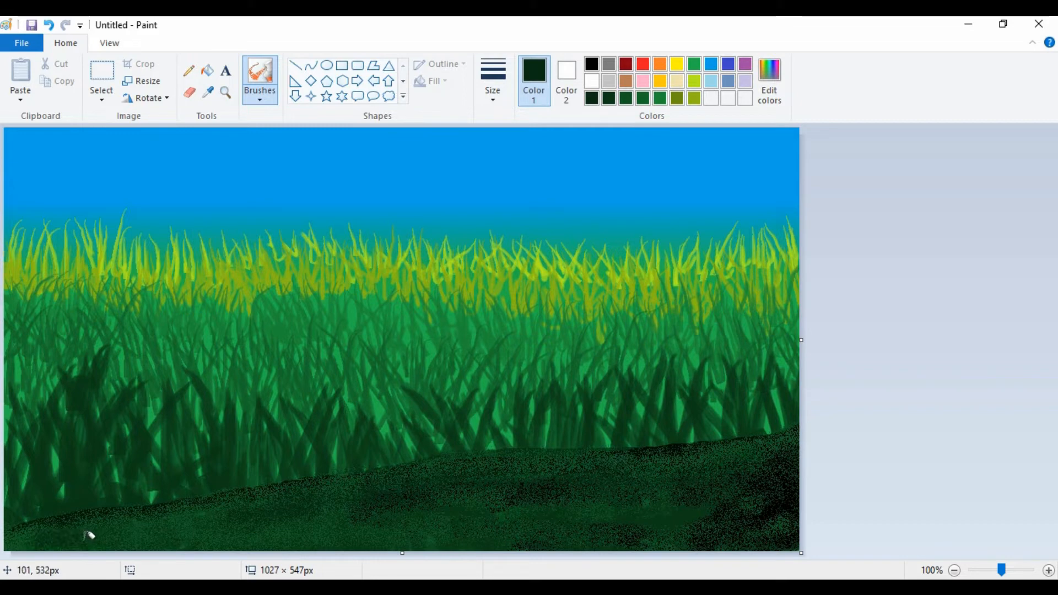
left_click(591, 65)
left_click_drag(134, 537, 493, 539)
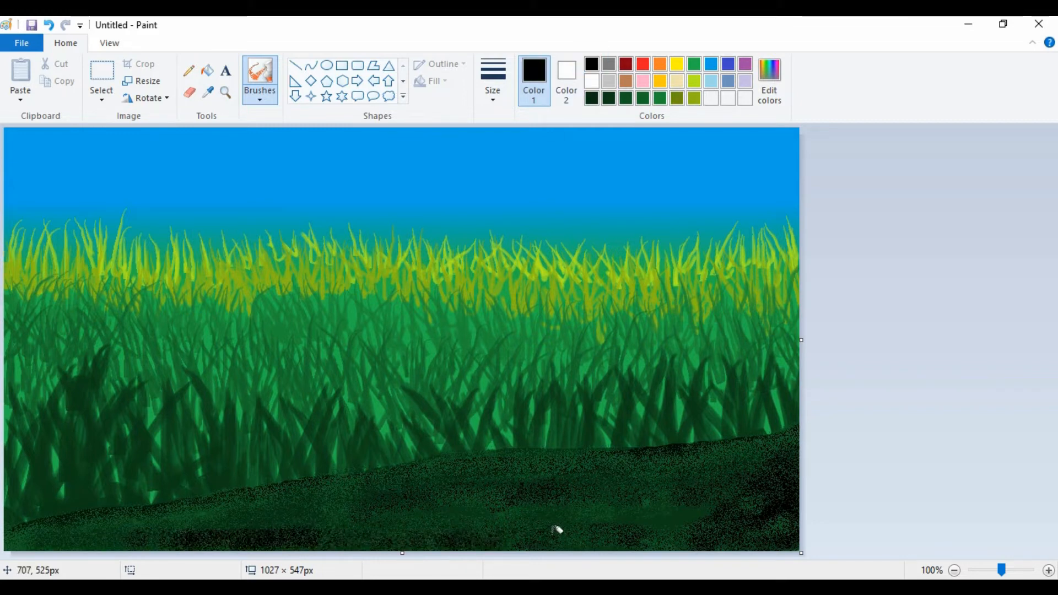
mouse_move(796, 439)
left_mouse_down()
mouse_move(380, 466)
mouse_move(33, 529)
left_mouse_up()
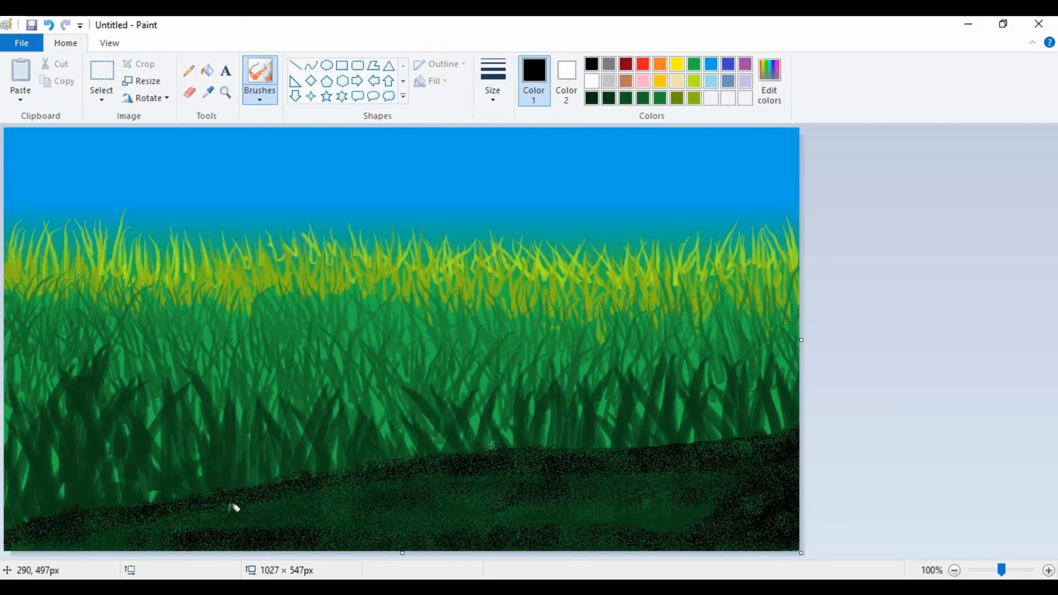
mouse_move(235, 507)
left_mouse_down()
mouse_move(288, 494)
mouse_move(280, 516)
mouse_move(137, 536)
mouse_move(334, 511)
mouse_move(412, 523)
mouse_move(444, 509)
mouse_move(437, 489)
mouse_move(537, 508)
mouse_move(711, 476)
mouse_move(699, 498)
mouse_move(650, 518)
left_mouse_up()
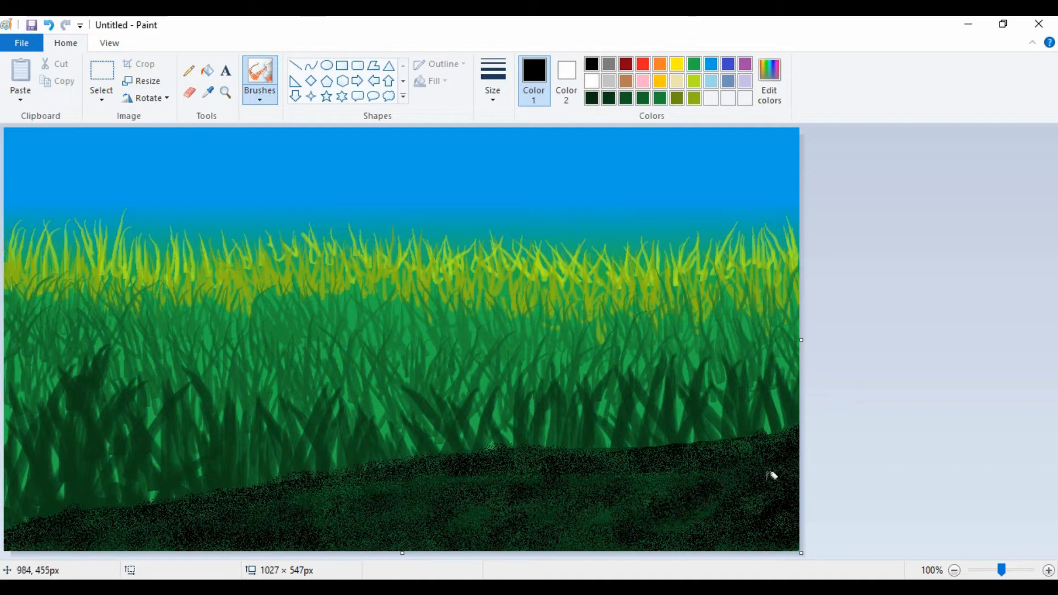
mouse_move(771, 475)
left_mouse_down()
mouse_move(760, 456)
mouse_move(596, 535)
left_mouse_up()
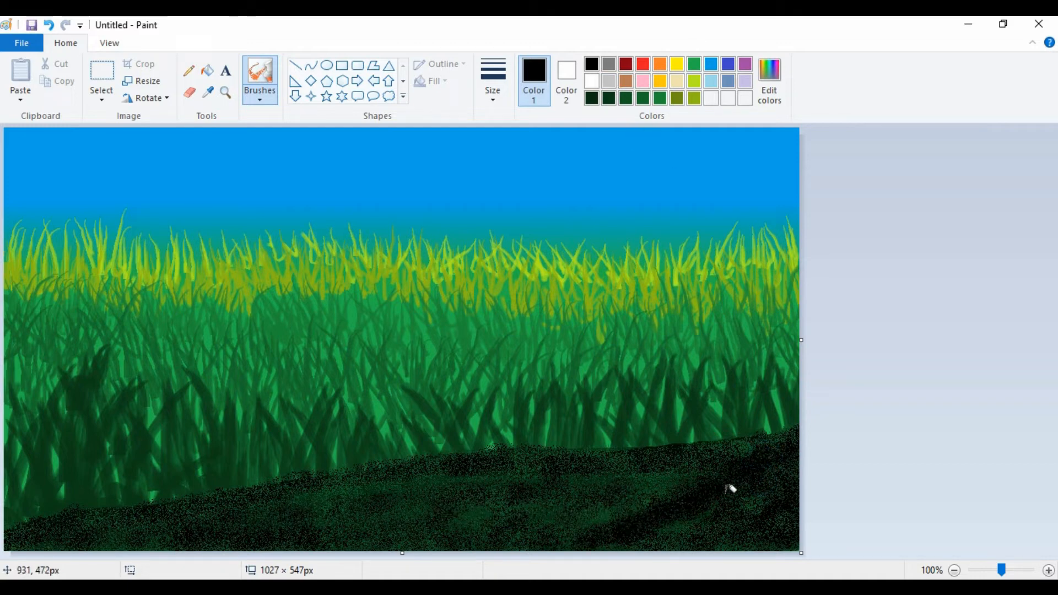
Step: Spray more black speckles across the middle and lower left of the ground
mouse_move(730, 488)
left_mouse_down()
mouse_move(719, 516)
mouse_move(792, 510)
mouse_move(781, 502)
mouse_move(700, 522)
mouse_move(540, 467)
mouse_move(436, 524)
mouse_move(549, 475)
left_mouse_up()
mouse_move(356, 477)
left_mouse_down()
mouse_move(2, 532)
mouse_move(42, 523)
mouse_move(8, 543)
mouse_move(138, 521)
mouse_move(146, 544)
mouse_move(260, 517)
left_mouse_up()
mouse_move(303, 543)
left_mouse_down()
mouse_move(380, 515)
mouse_move(361, 547)
mouse_move(123, 517)
mouse_move(491, 460)
mouse_move(392, 473)
left_mouse_up()
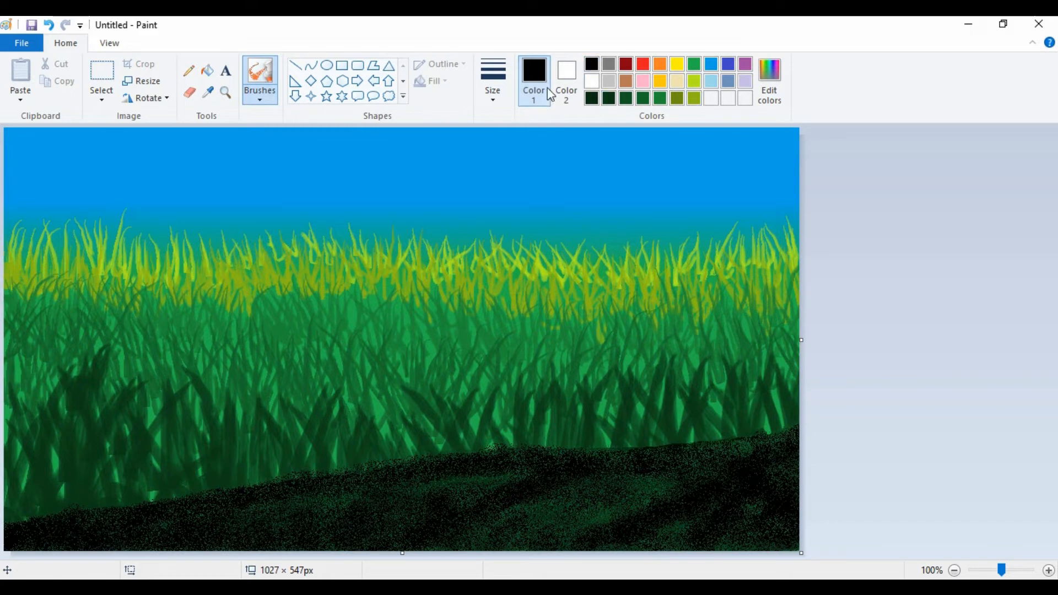
Step: Switch from the airbrush to a solid brush and outline a black tree trunk with two forking upper branches right of centre
left_click(259, 99)
left_click(320, 154)
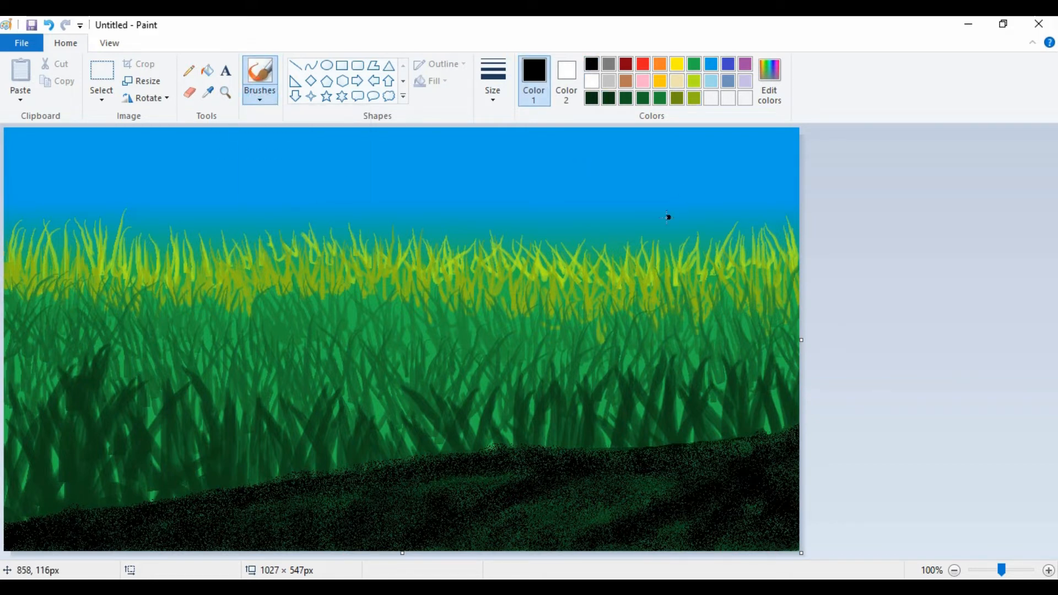
mouse_move(647, 183)
left_mouse_down()
mouse_move(678, 266)
mouse_move(713, 443)
left_mouse_up()
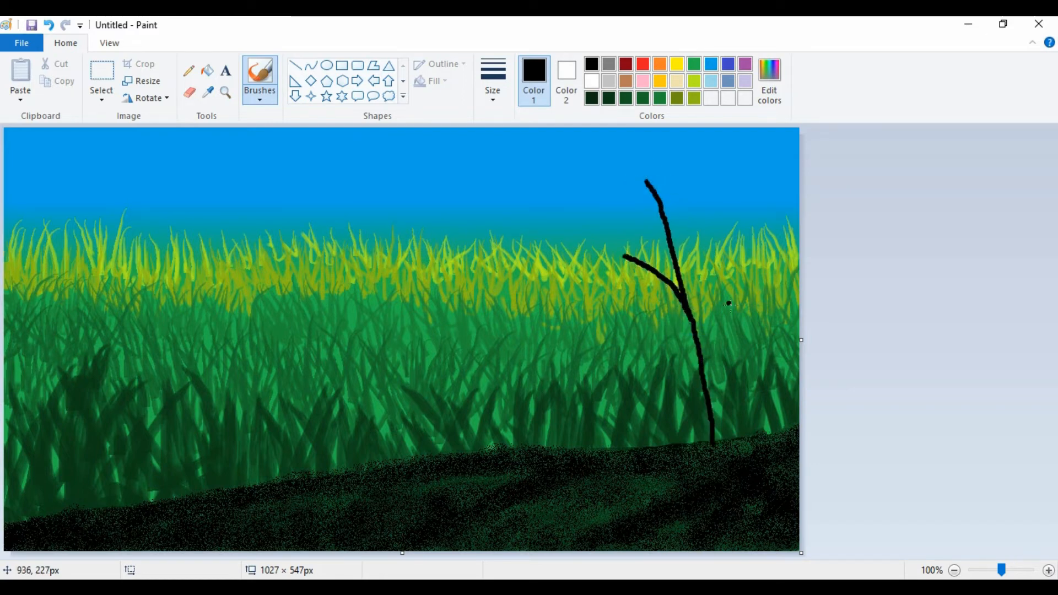
left_click_drag(648, 184, 603, 129)
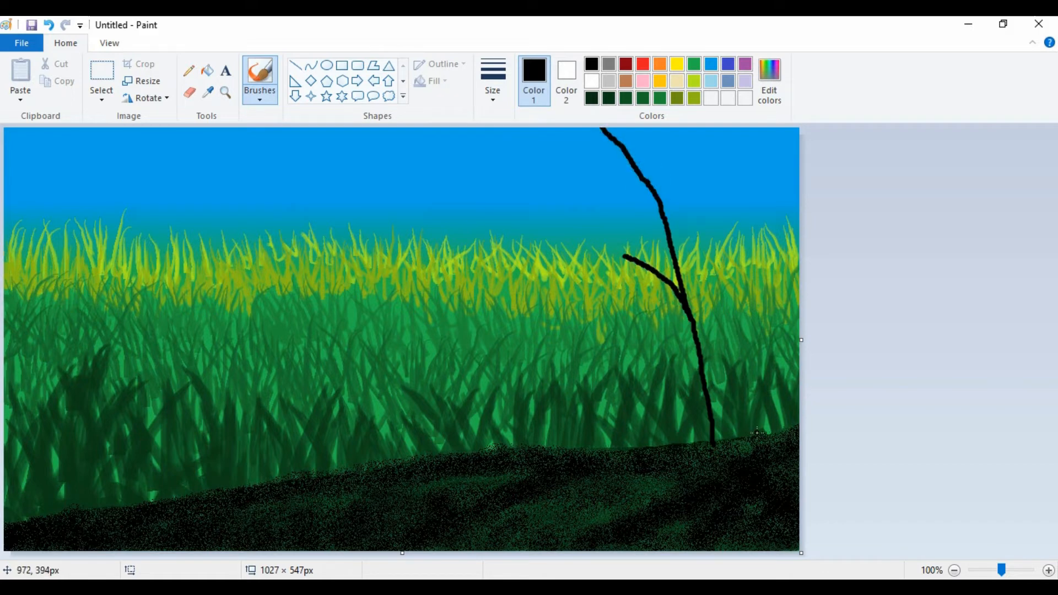
mouse_move(737, 423)
left_mouse_down()
mouse_move(690, 240)
mouse_move(687, 194)
mouse_move(699, 127)
left_mouse_up()
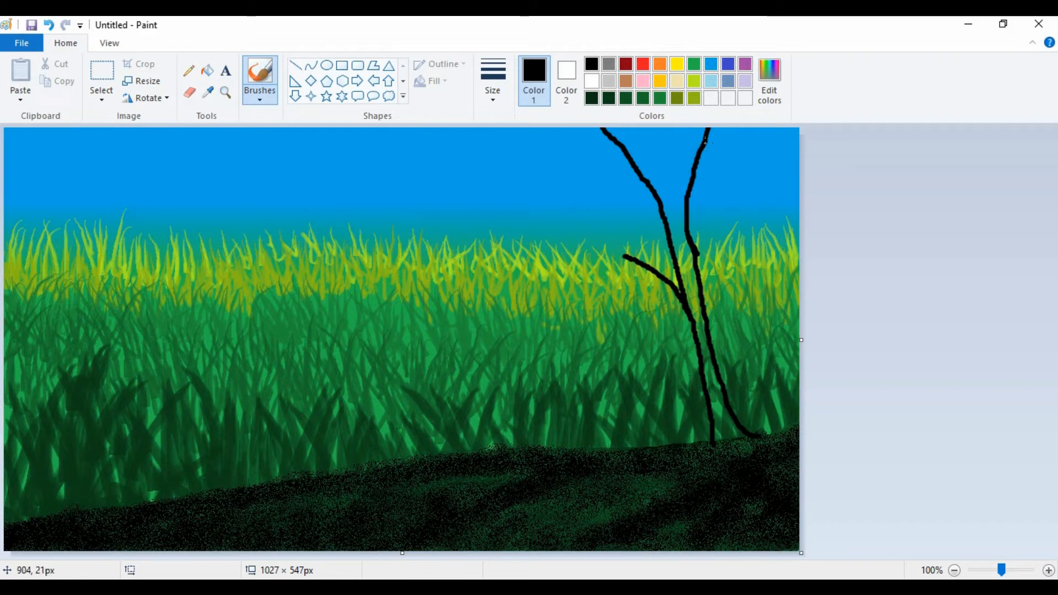
Step: Thicken the two upper branches and fill the tree trunk solid black down to the ground
mouse_move(684, 184)
left_mouse_down()
mouse_move(683, 210)
mouse_move(696, 151)
left_mouse_up()
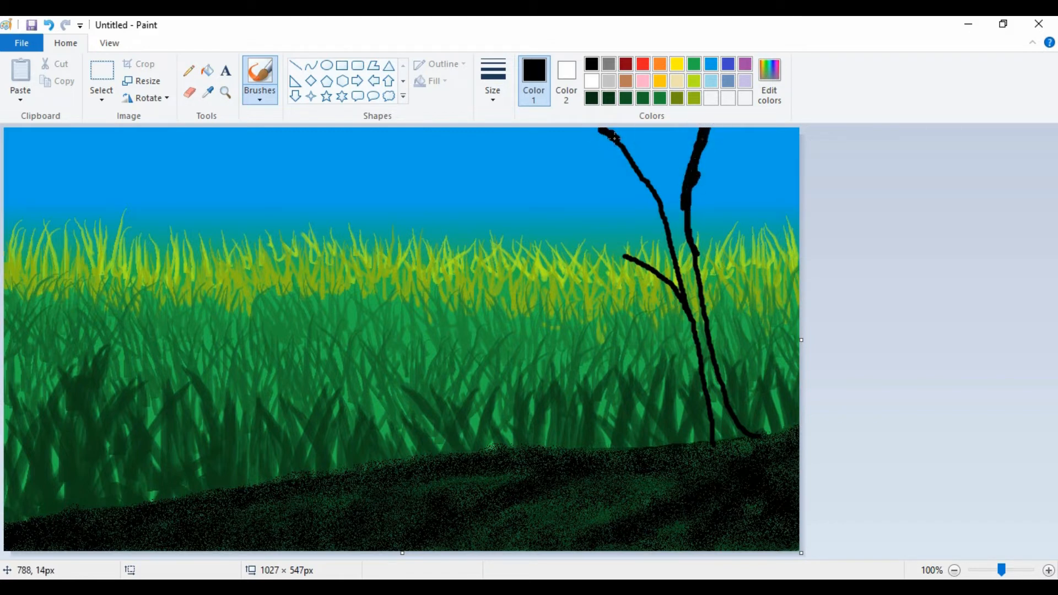
mouse_move(650, 184)
left_mouse_down()
mouse_move(674, 222)
mouse_move(637, 170)
mouse_move(675, 239)
mouse_move(682, 206)
left_mouse_up()
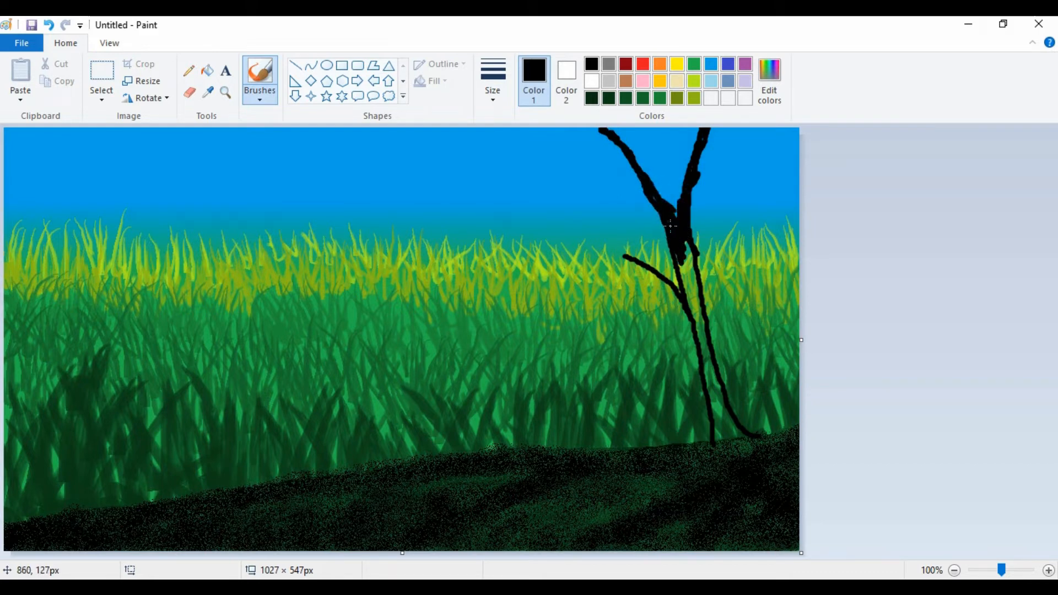
mouse_move(690, 273)
left_mouse_down()
mouse_move(685, 246)
mouse_move(694, 295)
mouse_move(754, 439)
left_mouse_up()
mouse_move(721, 378)
left_mouse_down()
mouse_move(680, 267)
mouse_move(709, 363)
left_mouse_up()
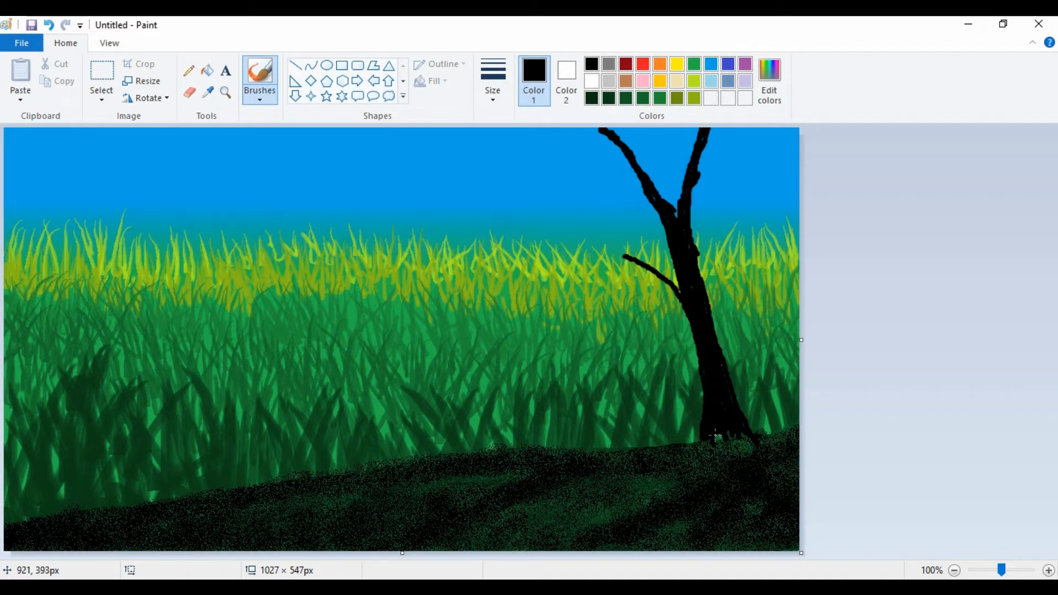
Step: Paint black branching roots spreading from the trunk's base over the ground on both sides
mouse_move(705, 439)
left_mouse_down()
mouse_move(670, 465)
mouse_move(658, 449)
mouse_move(693, 485)
mouse_move(719, 483)
left_mouse_up()
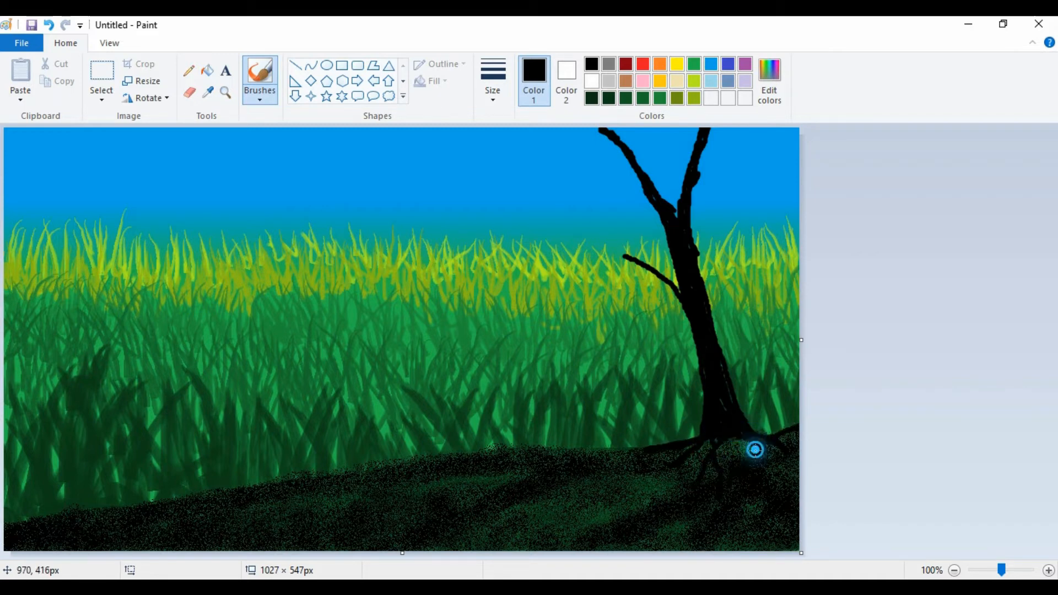
mouse_move(754, 449)
left_mouse_down()
mouse_move(727, 467)
mouse_move(648, 483)
left_mouse_up()
left_click_drag(696, 441, 611, 492)
left_click_drag(719, 456, 668, 500)
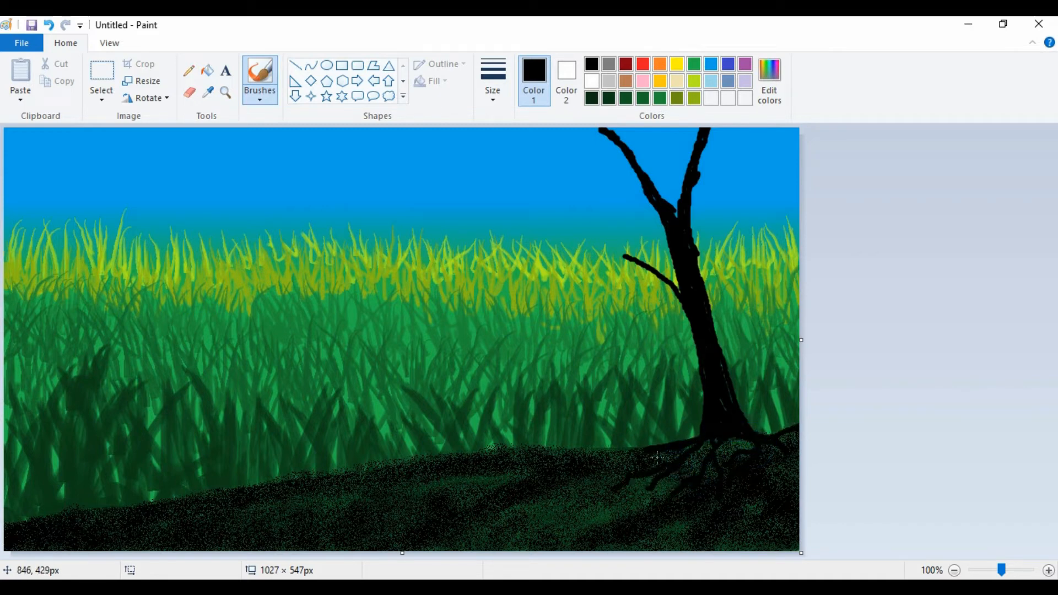
mouse_move(671, 445)
left_mouse_down()
mouse_move(572, 453)
mouse_move(592, 477)
left_mouse_up()
left_click_drag(785, 449, 800, 473)
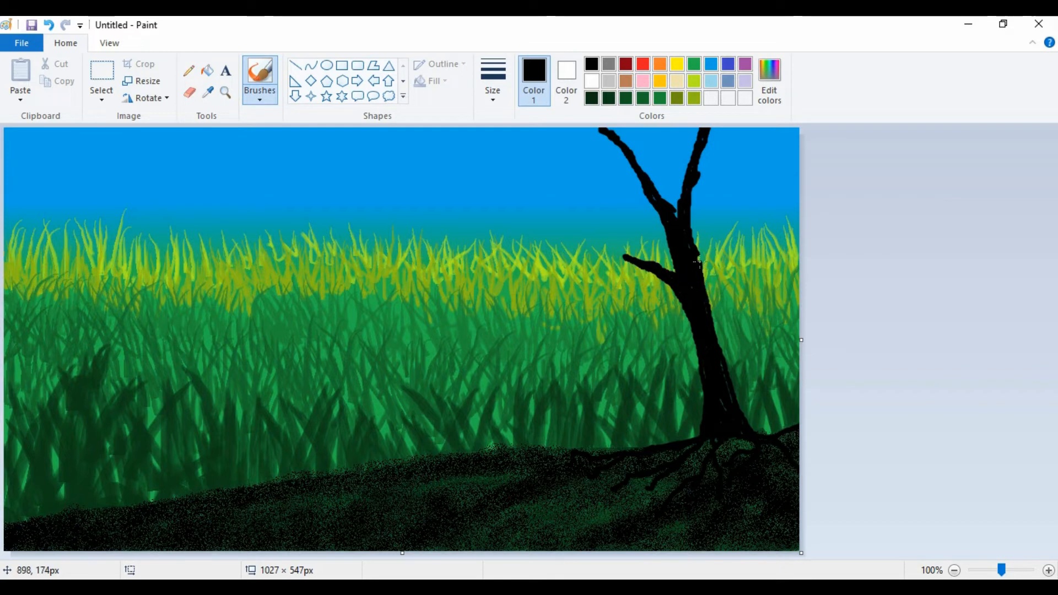
Step: Paint black side branches on the tree's right and upper left, with an upright fork, and thicken them towards the trunk
left_click_drag(723, 216, 784, 167)
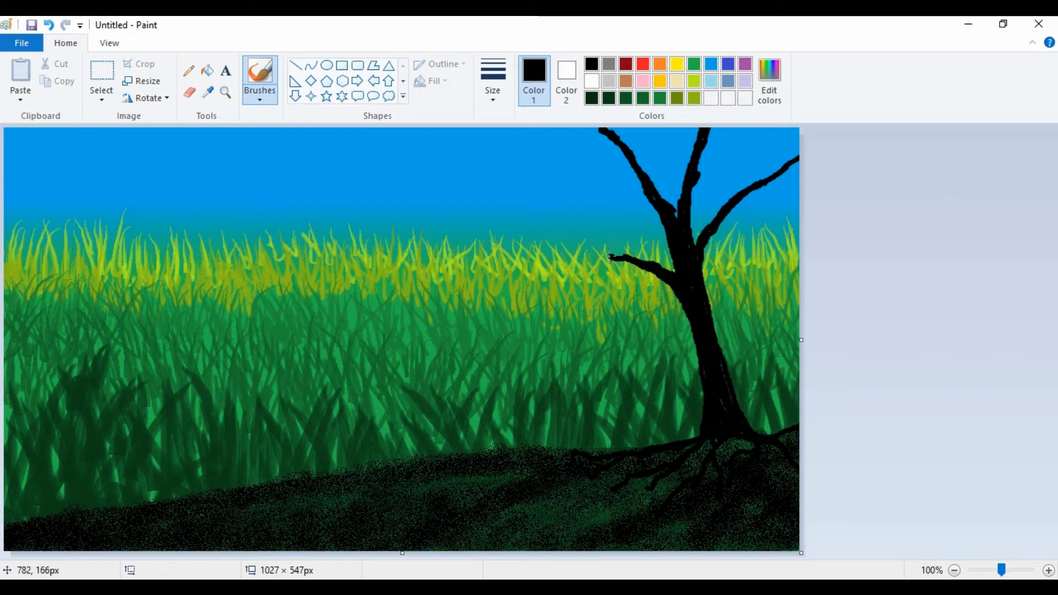
left_click_drag(610, 256, 448, 157)
left_click_drag(612, 226, 580, 147)
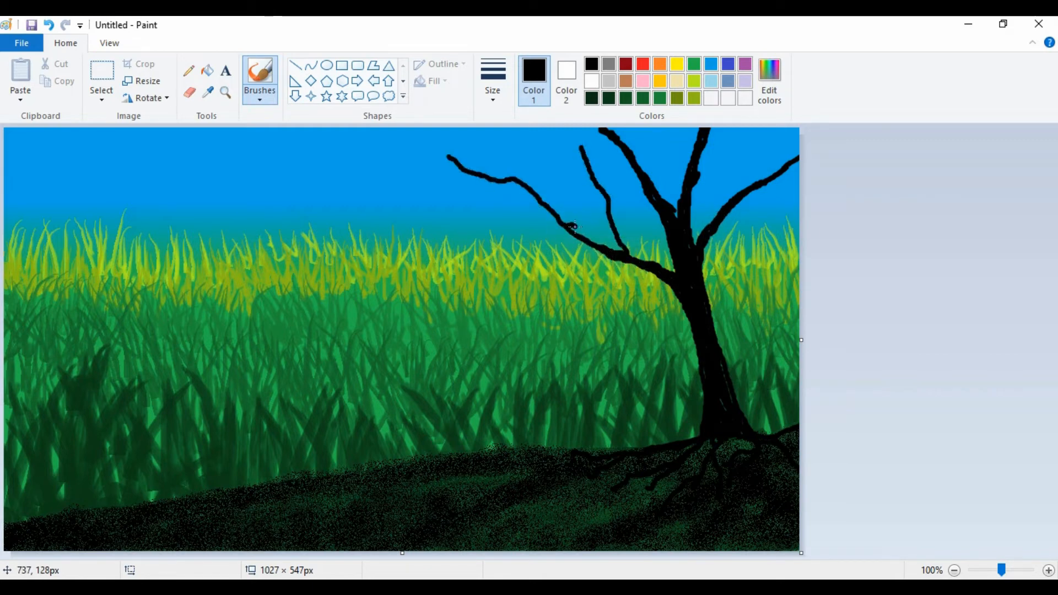
key("ctrl+z")
mouse_move(575, 231)
left_mouse_down()
mouse_move(668, 272)
mouse_move(676, 291)
left_mouse_up()
left_click_drag(614, 248, 588, 237)
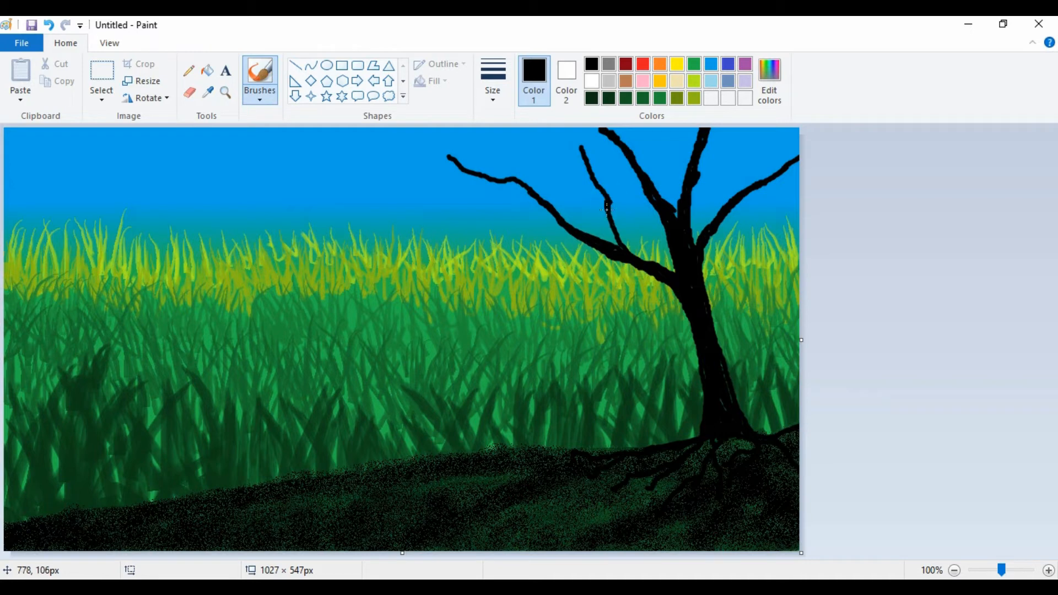
left_click_drag(605, 224, 619, 247)
Step: Paint a long lower-left branch in black with several twigs splitting off towards the grass
mouse_move(597, 246)
left_mouse_down()
mouse_move(445, 270)
mouse_move(554, 244)
mouse_move(399, 233)
left_mouse_up()
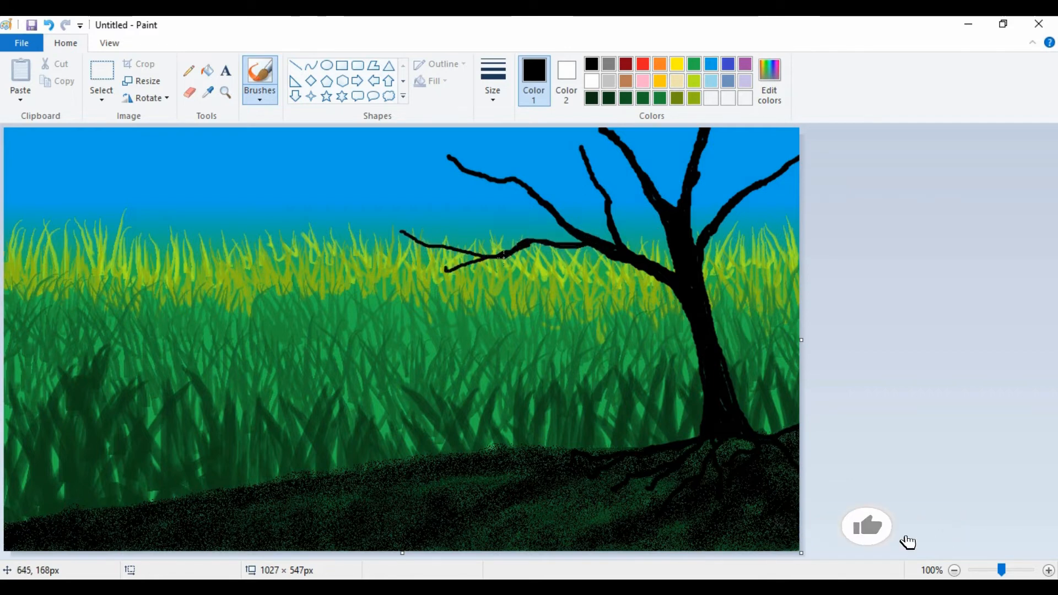
left_click_drag(480, 261, 365, 291)
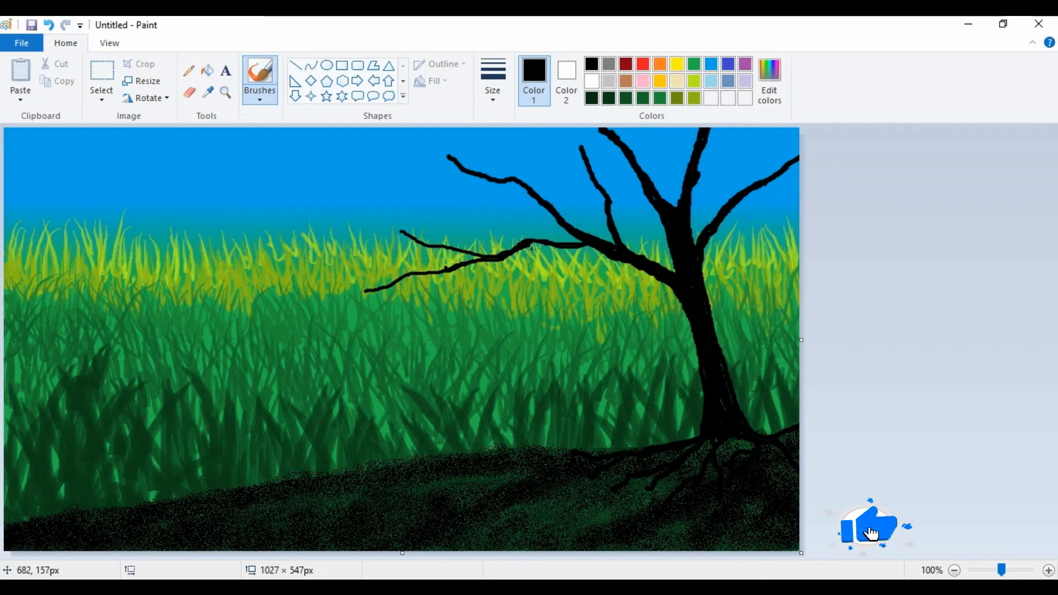
mouse_move(548, 244)
left_mouse_down()
mouse_move(524, 244)
mouse_move(582, 245)
left_mouse_up()
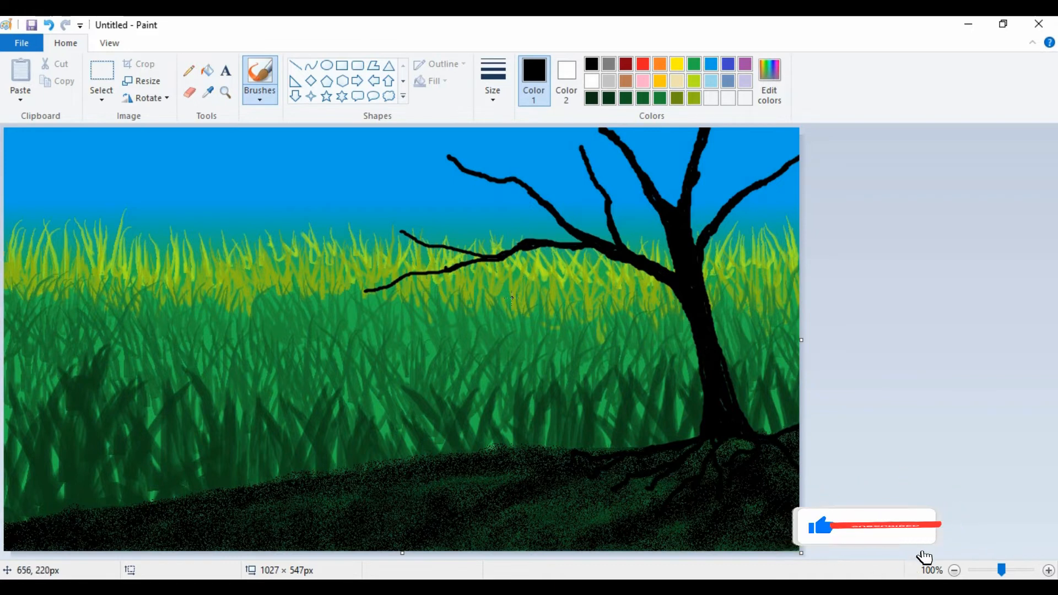
left_click_drag(451, 272, 418, 294)
left_click_drag(540, 245, 476, 299)
Step: Add black twigs to the upper-left, top and right branches and thicken the short fork near the top
left_click_drag(545, 202, 443, 215)
left_click_drag(512, 175, 484, 143)
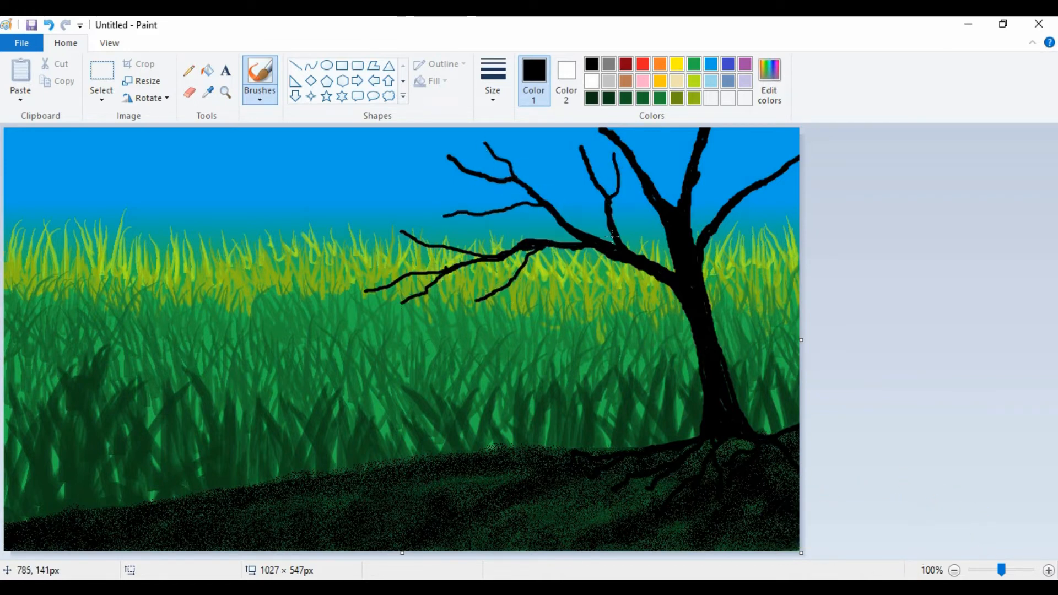
left_click_drag(612, 236, 559, 183)
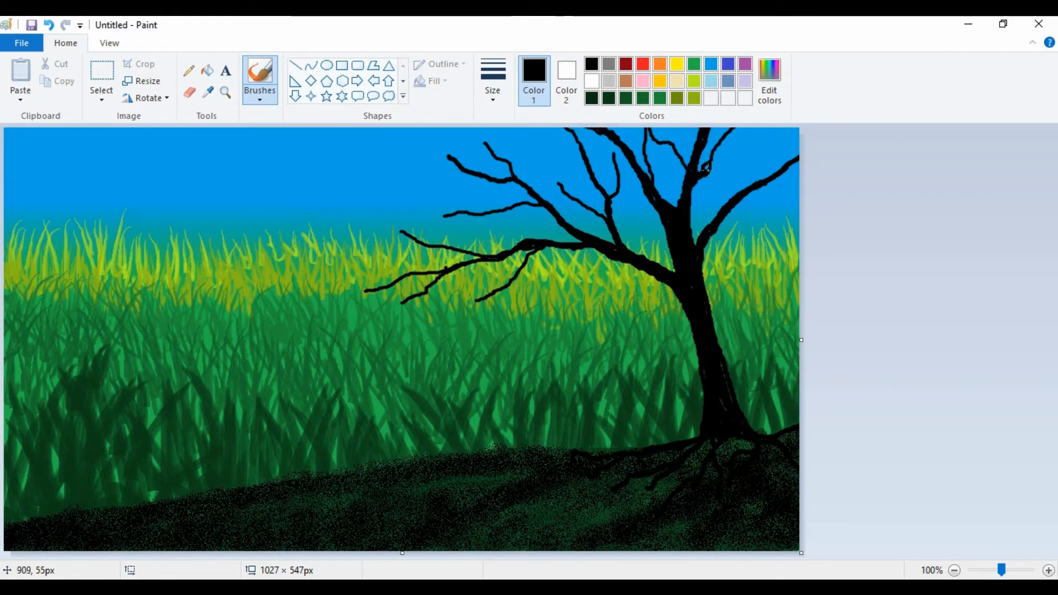
left_click_drag(708, 171, 704, 169)
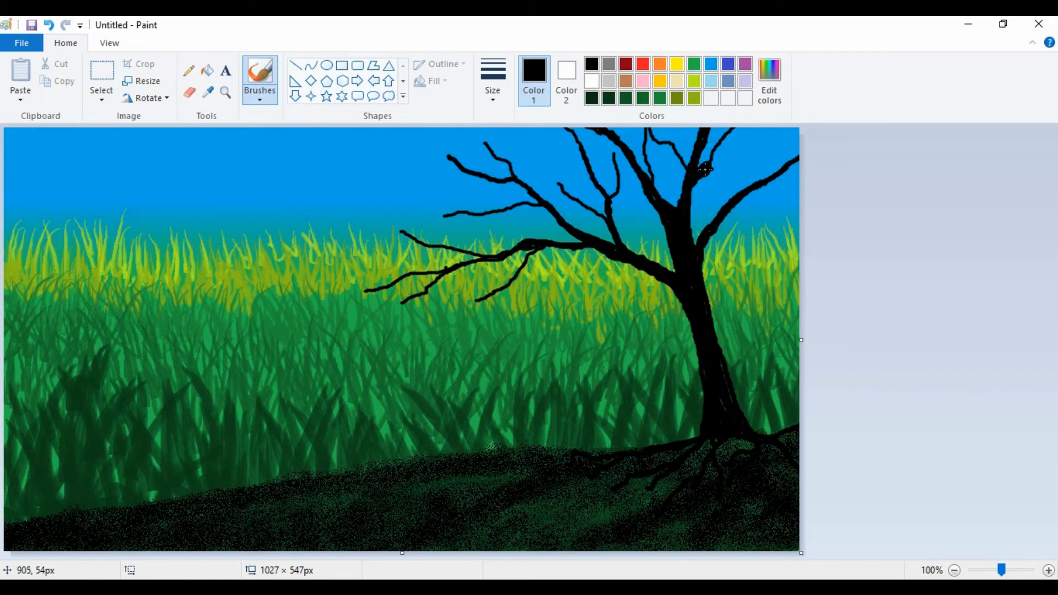
left_click_drag(742, 117, 708, 164)
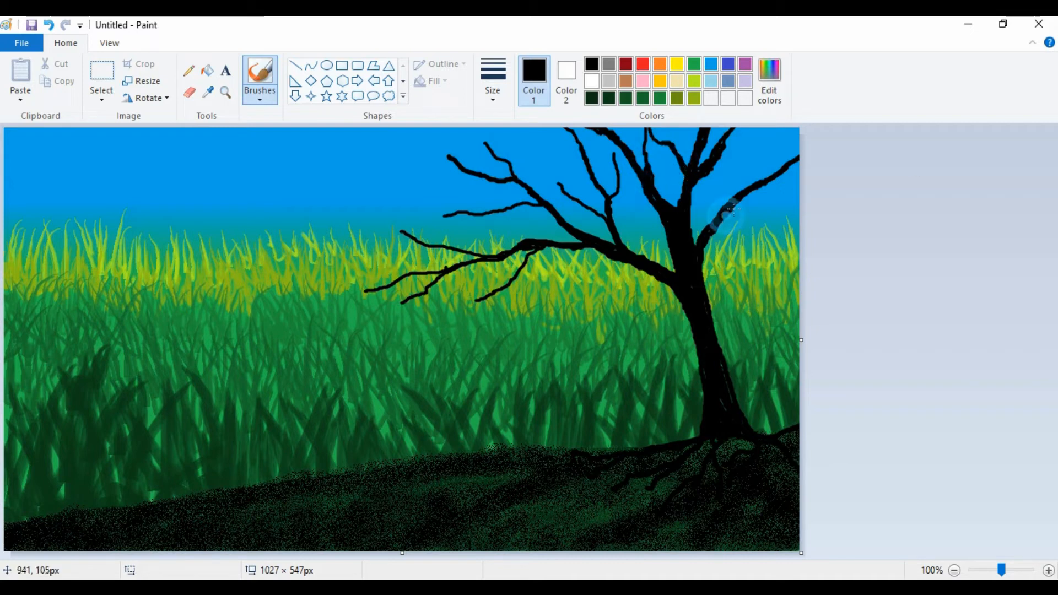
left_click_drag(713, 209, 804, 232)
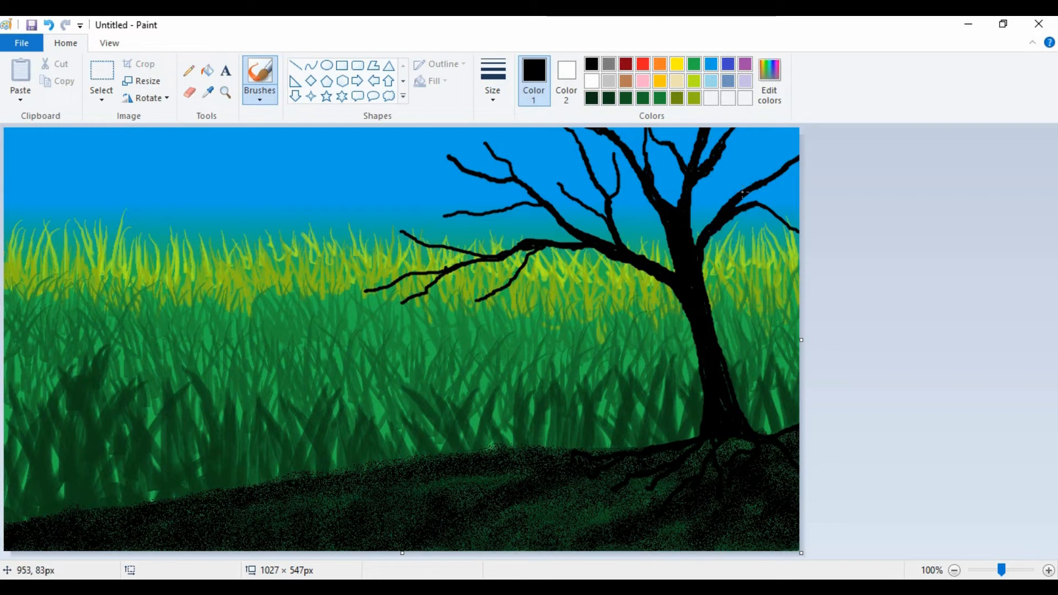
left_click_drag(742, 191, 761, 128)
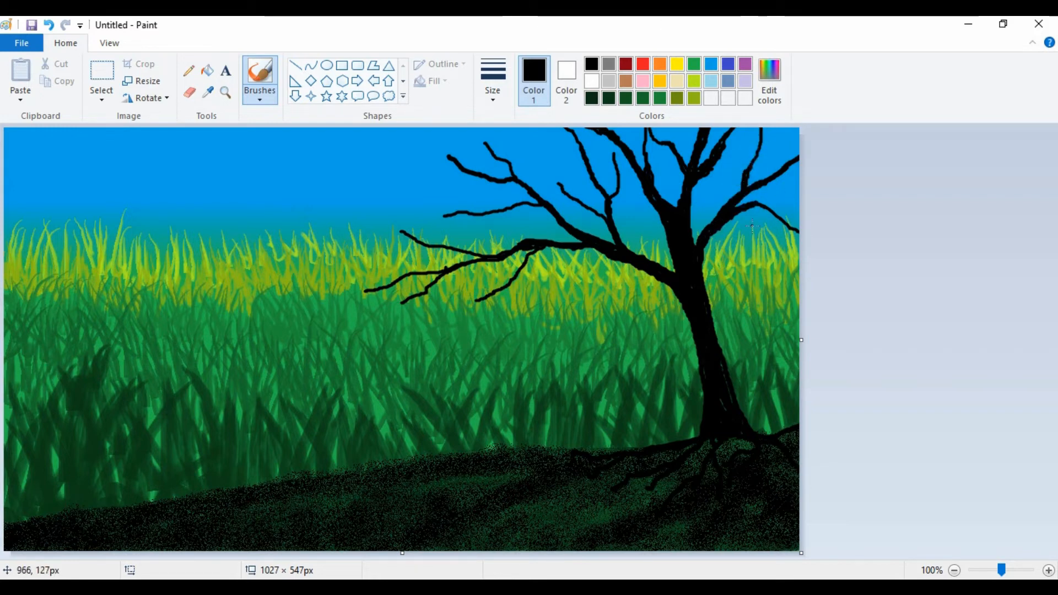
Step: Switch to the airbrush and spray darkest custom green leaf clusters around the tips of the lower-left branch
left_click(589, 97)
left_click(259, 99)
left_click(349, 129)
mouse_move(485, 293)
left_mouse_down()
mouse_move(449, 295)
mouse_move(489, 299)
mouse_move(458, 309)
mouse_move(486, 276)
mouse_move(437, 289)
left_mouse_up()
left_click_drag(364, 280, 374, 273)
mouse_move(395, 255)
left_mouse_down()
mouse_move(381, 283)
mouse_move(449, 272)
mouse_move(425, 254)
mouse_move(467, 259)
mouse_move(467, 240)
mouse_move(395, 202)
mouse_move(407, 227)
mouse_move(439, 234)
mouse_move(411, 231)
mouse_move(456, 237)
mouse_move(450, 228)
mouse_move(419, 236)
left_mouse_up()
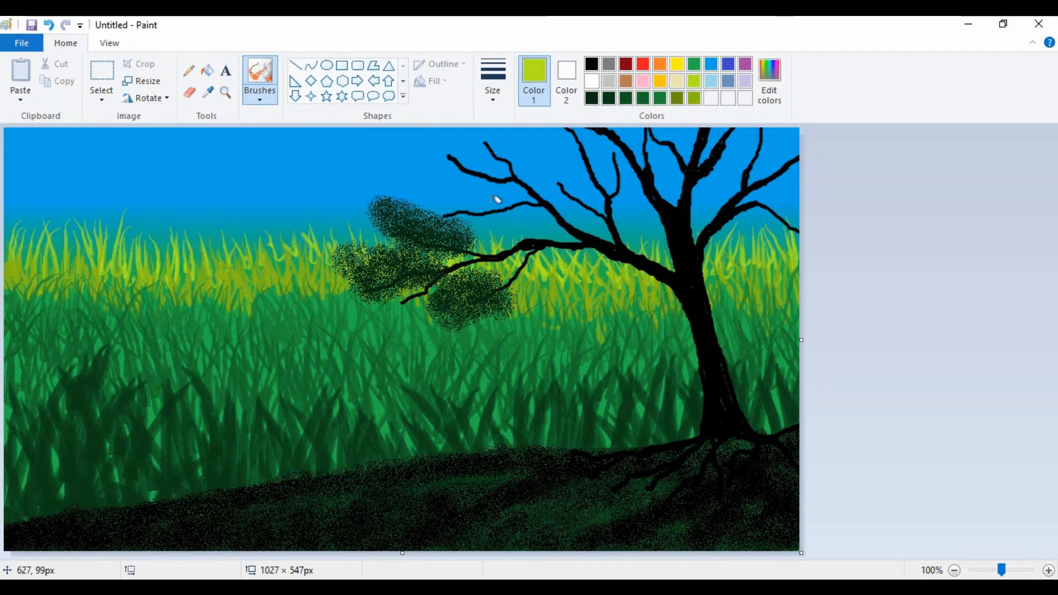
Step: Spray lime leaf clusters over the upper-left, top and right branches and speckle them with the darkest custom green
mouse_move(490, 204)
left_mouse_down()
mouse_move(448, 195)
mouse_move(495, 202)
left_mouse_up()
mouse_move(451, 163)
left_mouse_down()
mouse_move(458, 139)
mouse_move(474, 154)
mouse_move(503, 151)
mouse_move(499, 128)
mouse_move(485, 146)
left_mouse_up()
mouse_move(573, 190)
left_mouse_down()
mouse_move(556, 160)
mouse_move(567, 183)
mouse_move(555, 177)
mouse_move(619, 155)
left_mouse_up()
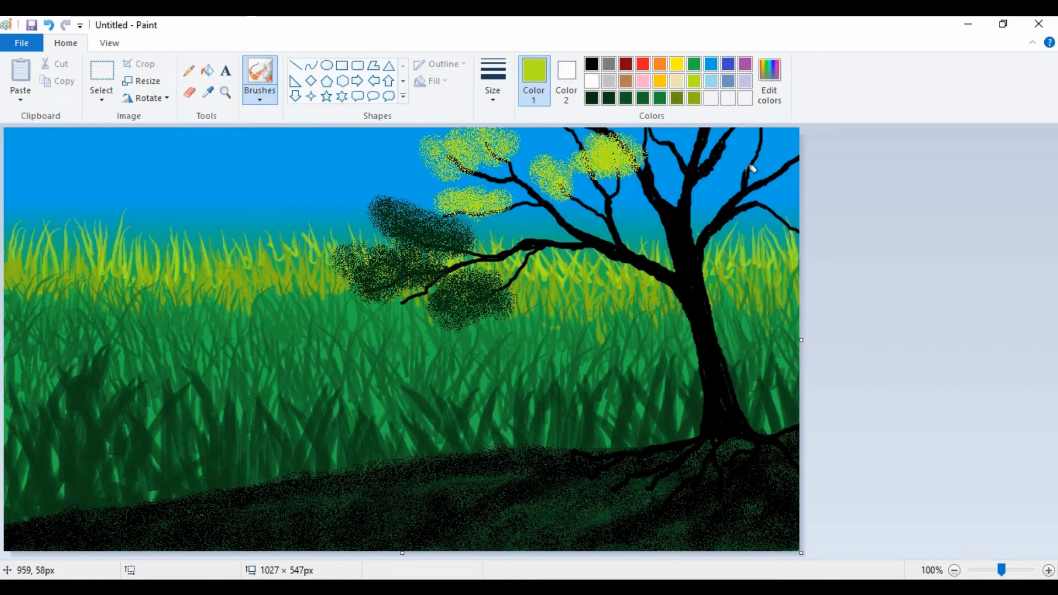
mouse_move(642, 168)
left_mouse_down()
mouse_move(655, 166)
mouse_move(613, 152)
mouse_move(562, 182)
mouse_move(579, 186)
mouse_move(526, 184)
mouse_move(661, 175)
left_mouse_up()
mouse_move(725, 209)
left_mouse_down()
mouse_move(714, 184)
mouse_move(792, 148)
mouse_move(728, 149)
mouse_move(754, 161)
mouse_move(792, 157)
mouse_move(755, 138)
mouse_move(715, 149)
mouse_move(733, 174)
mouse_move(802, 169)
mouse_move(739, 170)
mouse_move(778, 163)
left_mouse_up()
left_click(591, 98)
mouse_move(430, 165)
left_mouse_down()
mouse_move(454, 172)
mouse_move(522, 141)
mouse_move(413, 158)
mouse_move(456, 142)
mouse_move(481, 190)
mouse_move(515, 206)
mouse_move(516, 191)
mouse_move(477, 209)
mouse_move(585, 154)
mouse_move(668, 164)
mouse_move(603, 179)
mouse_move(580, 164)
mouse_move(542, 194)
mouse_move(625, 149)
mouse_move(603, 195)
mouse_move(744, 181)
mouse_move(765, 149)
mouse_move(728, 168)
mouse_move(789, 162)
mouse_move(735, 171)
left_mouse_up()
Step: Spray lighter olive green highlights over the tree's leaf clusters
left_click(692, 97)
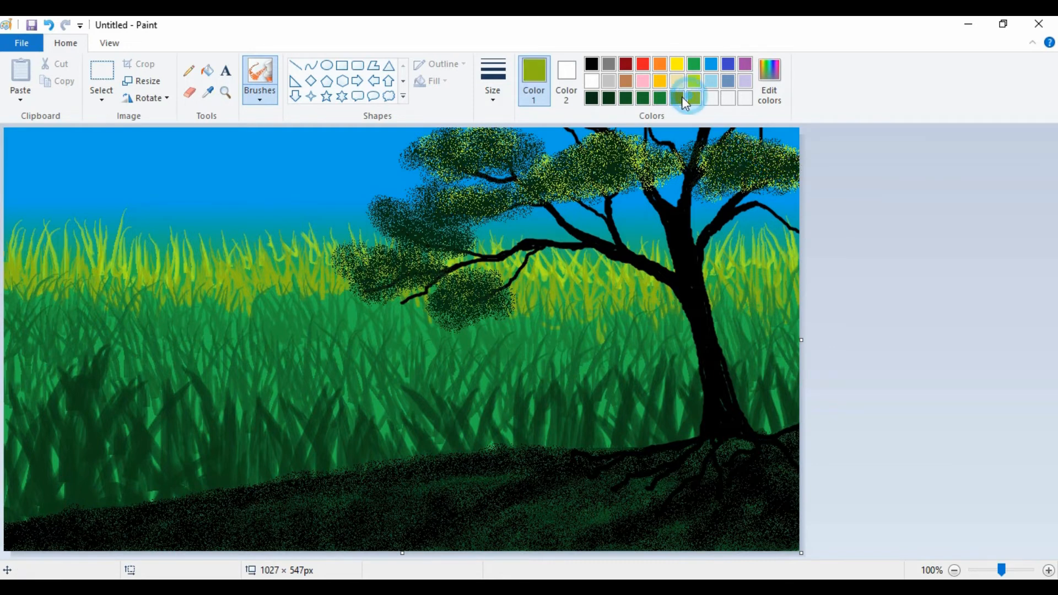
mouse_move(388, 225)
left_mouse_down()
mouse_move(464, 244)
mouse_move(420, 239)
mouse_move(384, 218)
mouse_move(451, 226)
mouse_move(385, 212)
mouse_move(455, 213)
mouse_move(404, 205)
mouse_move(378, 260)
mouse_move(462, 302)
mouse_move(488, 296)
mouse_move(444, 281)
mouse_move(428, 301)
mouse_move(476, 309)
mouse_move(537, 219)
mouse_move(473, 183)
mouse_move(395, 186)
mouse_move(499, 187)
left_mouse_up()
mouse_move(573, 153)
left_mouse_down()
mouse_move(680, 160)
mouse_move(766, 141)
mouse_move(788, 151)
mouse_move(539, 169)
mouse_move(444, 144)
mouse_move(549, 144)
mouse_move(494, 137)
mouse_move(517, 147)
left_mouse_up()
Step: Shade the undersides of the leaf clusters and speckle the ground around the roots with the darkest custom green
left_click(591, 99)
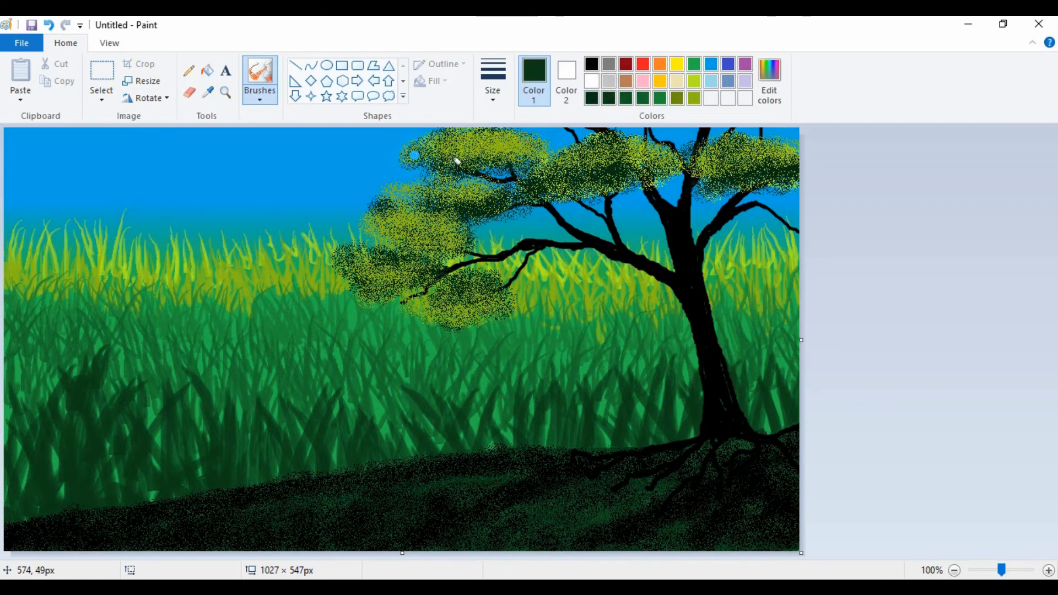
left_click_drag(448, 165, 614, 177)
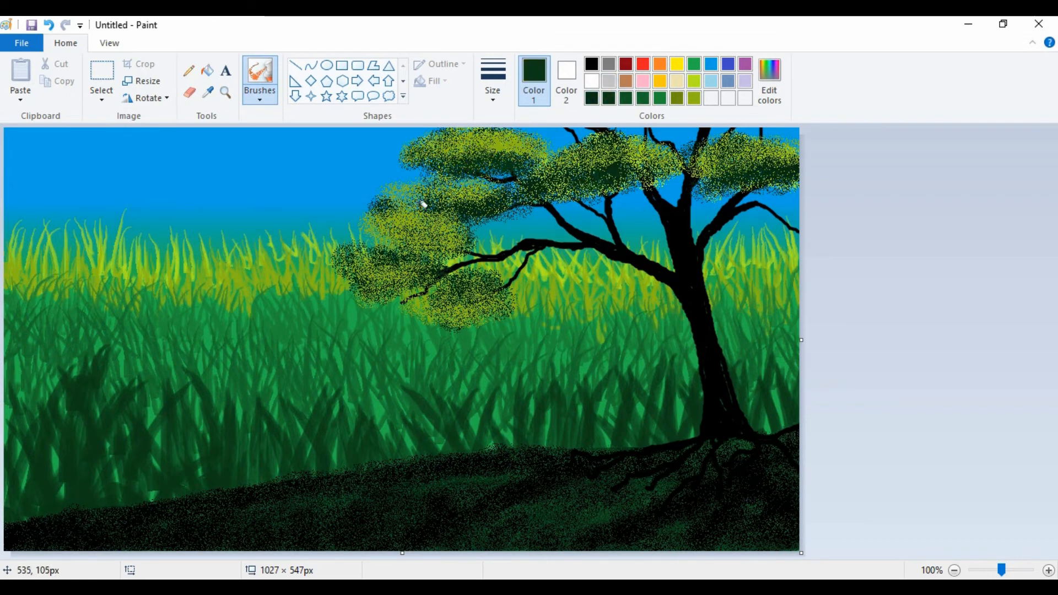
mouse_move(422, 204)
left_mouse_down()
mouse_move(515, 203)
mouse_move(400, 250)
mouse_move(440, 244)
mouse_move(476, 230)
mouse_move(424, 244)
mouse_move(404, 235)
mouse_move(422, 241)
mouse_move(391, 286)
mouse_move(428, 278)
mouse_move(389, 292)
mouse_move(409, 293)
mouse_move(359, 282)
mouse_move(459, 313)
mouse_move(498, 305)
mouse_move(444, 324)
mouse_move(505, 310)
mouse_move(507, 295)
mouse_move(478, 325)
mouse_move(506, 303)
mouse_move(420, 320)
mouse_move(408, 307)
mouse_move(440, 331)
left_mouse_up()
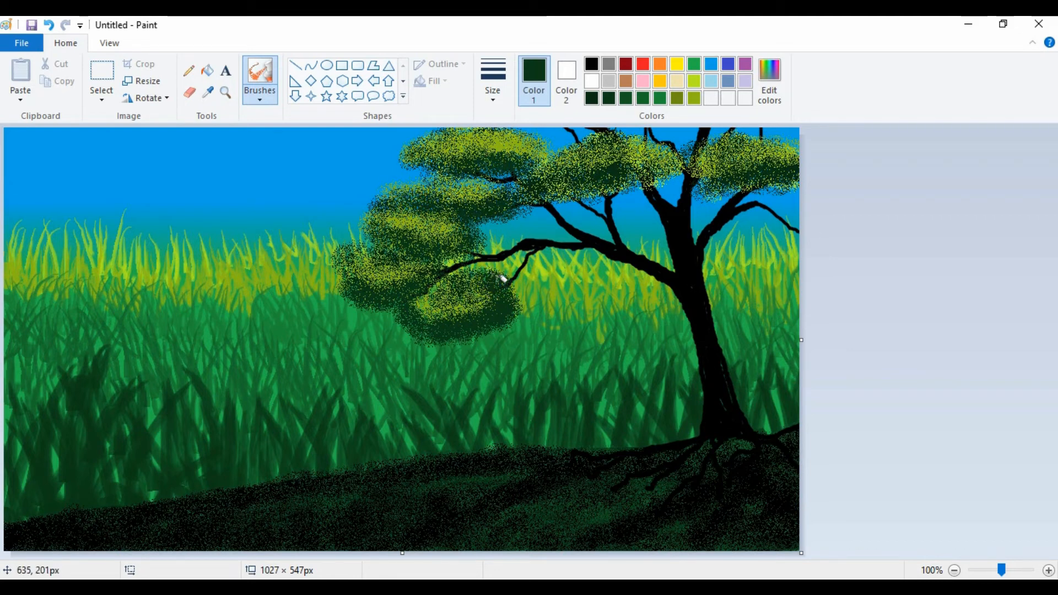
left_click_drag(444, 213, 491, 210)
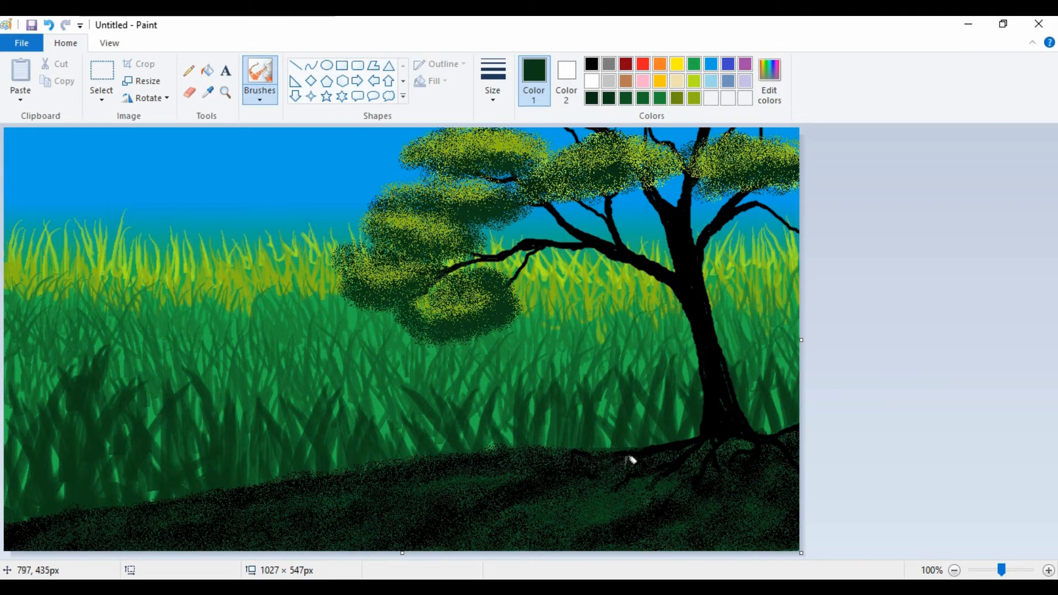
Step: Spray the second-darkest custom green down the tree trunk to give the bark a speckled texture
left_click(677, 99)
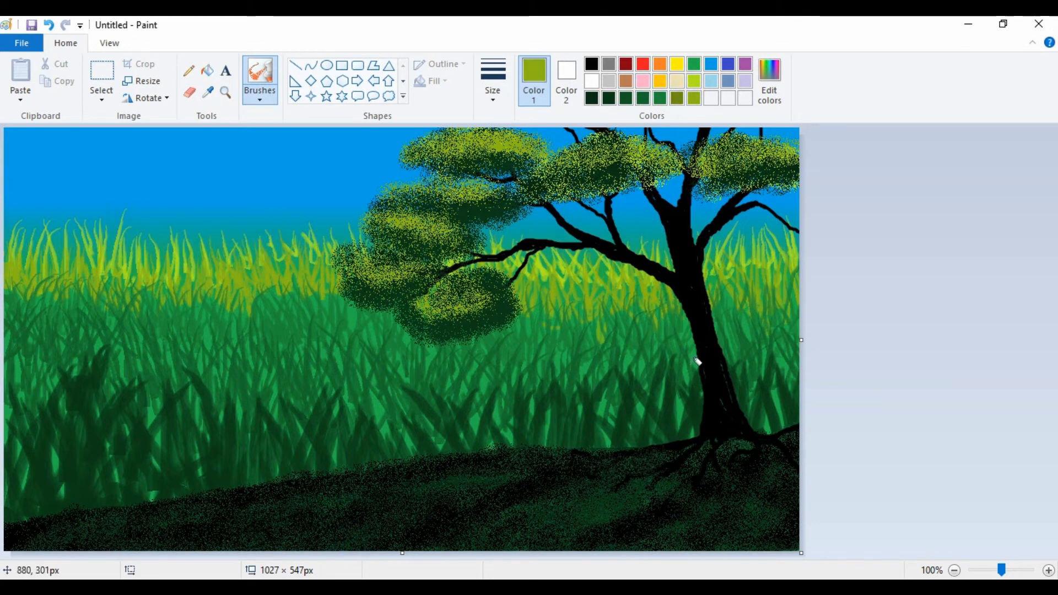
left_click(608, 99)
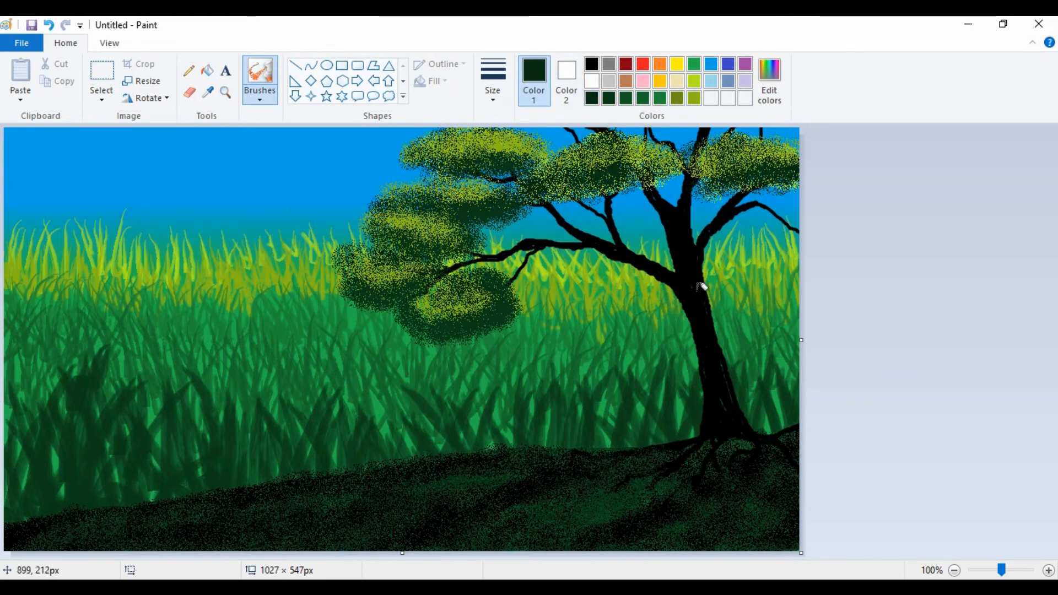
mouse_move(699, 283)
left_mouse_down()
mouse_move(703, 330)
mouse_move(691, 313)
mouse_move(716, 367)
left_mouse_up()
Step: Switch to the basic brush in black and redraw the left edge of the tree trunk
left_click(589, 66)
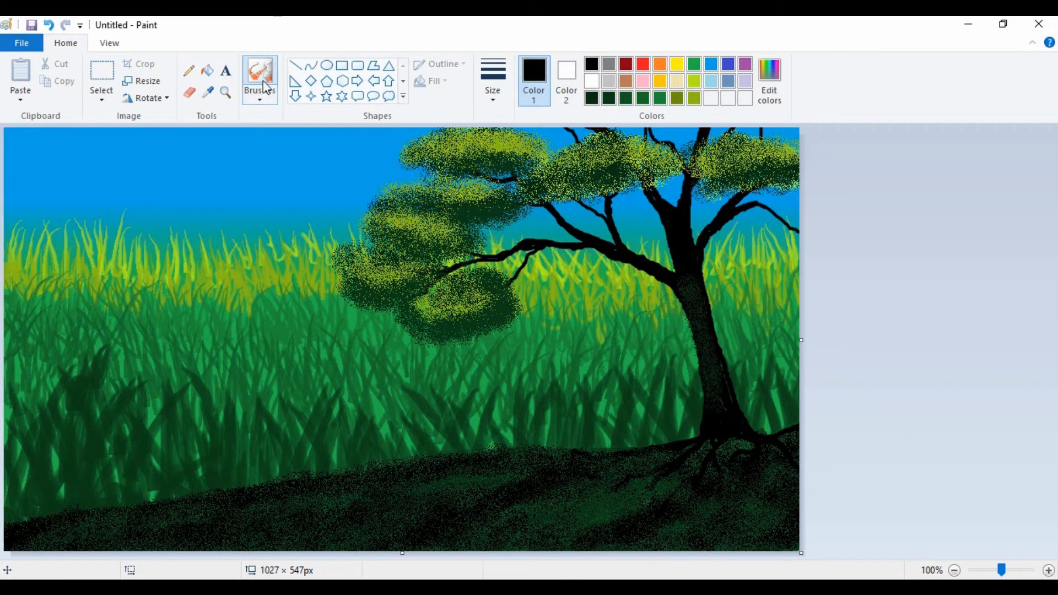
left_click(259, 97)
left_click(258, 118)
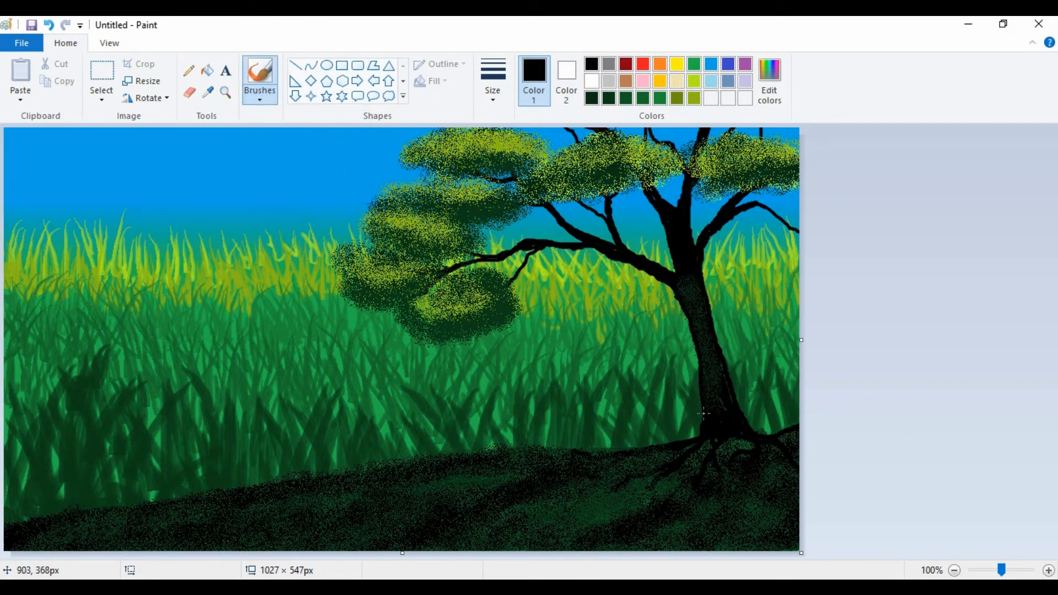
mouse_move(677, 293)
left_mouse_down()
mouse_move(701, 411)
mouse_move(684, 313)
mouse_move(696, 371)
left_mouse_up()
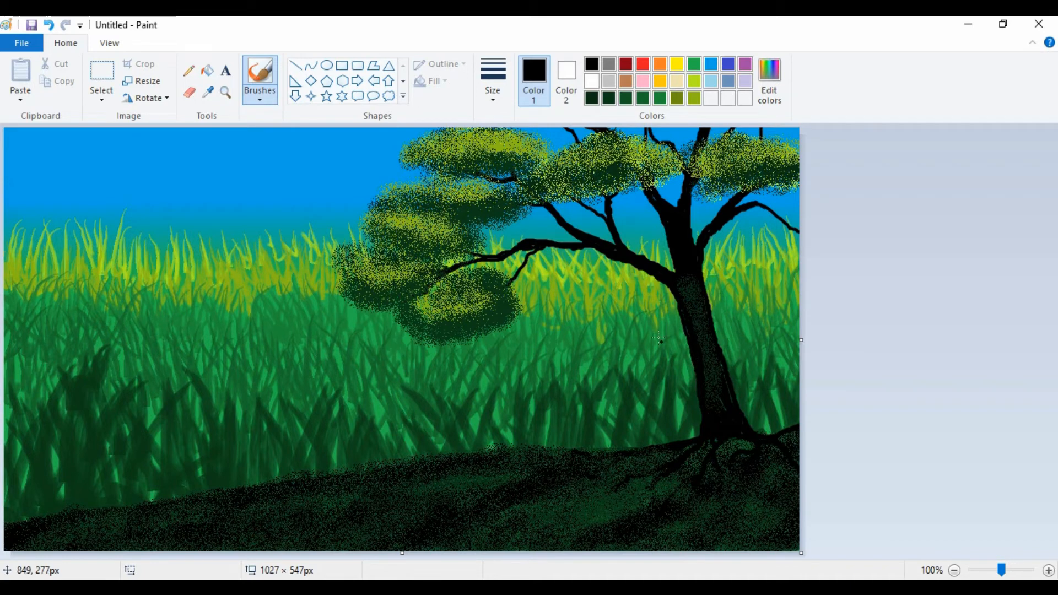
Step: Airbrush the darkest custom green along the tree trunk, its base and the upper fork to texture the bark
left_click(259, 97)
left_click(351, 118)
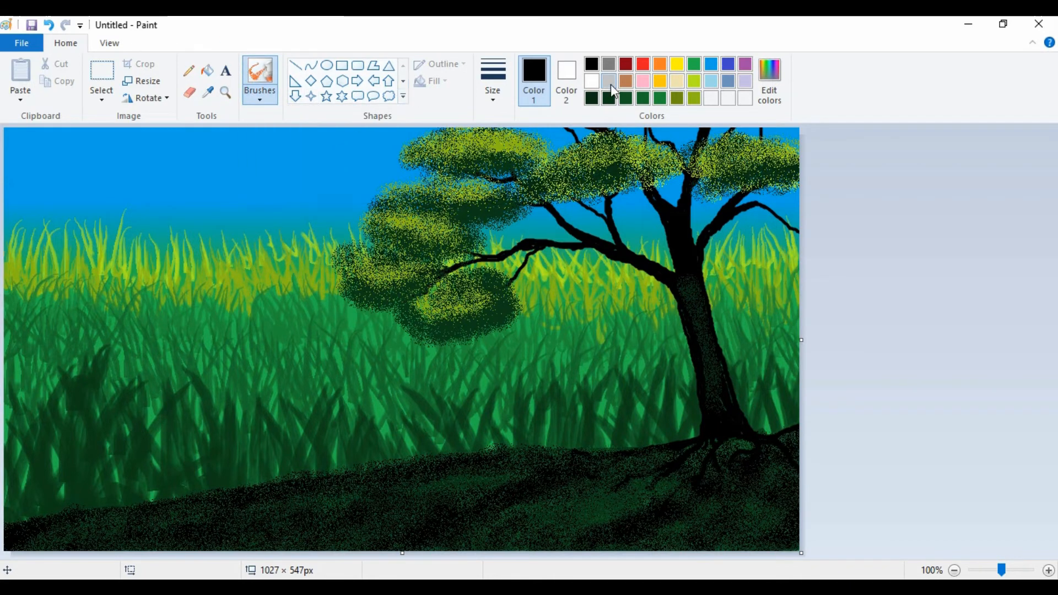
left_click(591, 98)
mouse_move(720, 370)
left_mouse_down()
mouse_move(730, 411)
mouse_move(722, 366)
left_mouse_up()
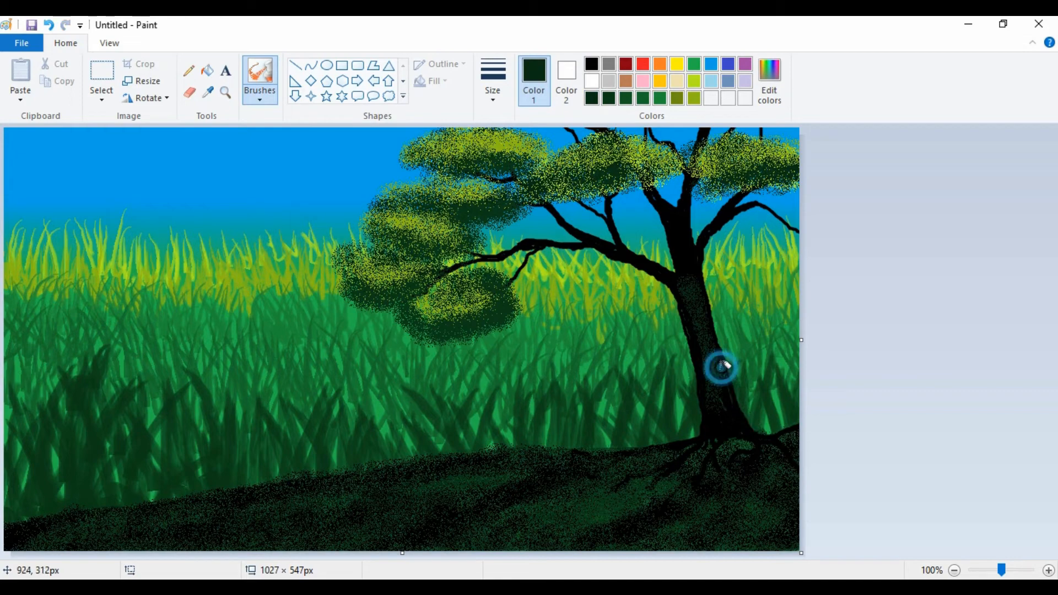
mouse_move(672, 207)
left_mouse_down()
mouse_move(687, 265)
mouse_move(678, 272)
left_mouse_up()
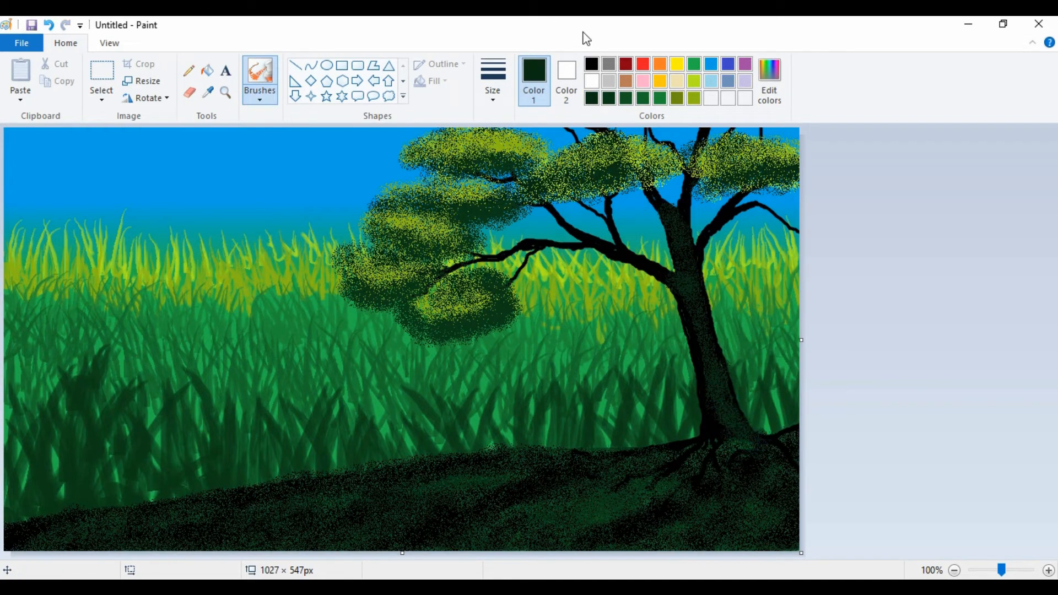
Step: Airbrush black over the speckles down the middle of the trunk to darken the bark
left_click(591, 63)
left_click_drag(699, 283, 714, 385)
mouse_move(701, 349)
left_mouse_down()
mouse_move(699, 307)
mouse_move(679, 271)
left_mouse_up()
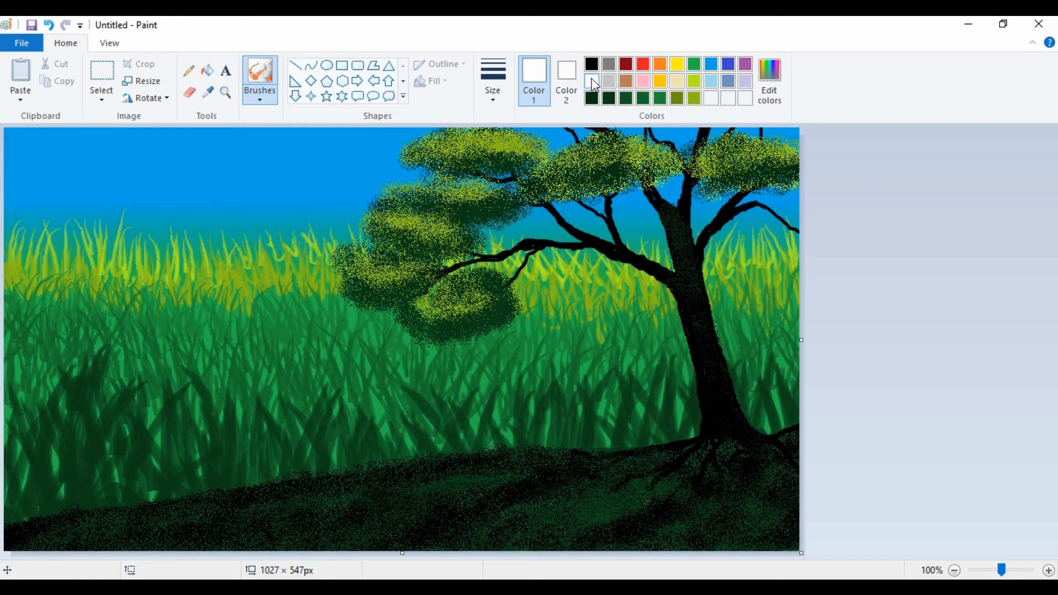
Step: Switch from the airbrush to a solid brush in light pink and dot tiny flowers over the far-left grass
left_click(643, 81)
left_click(259, 93)
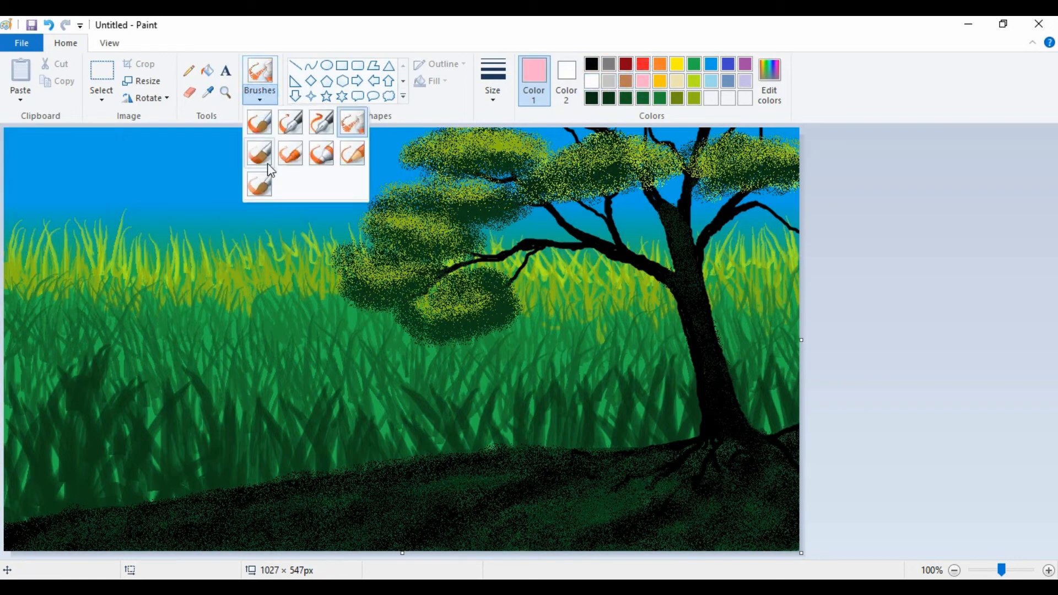
left_click(268, 165)
left_click(262, 97)
left_click(260, 153)
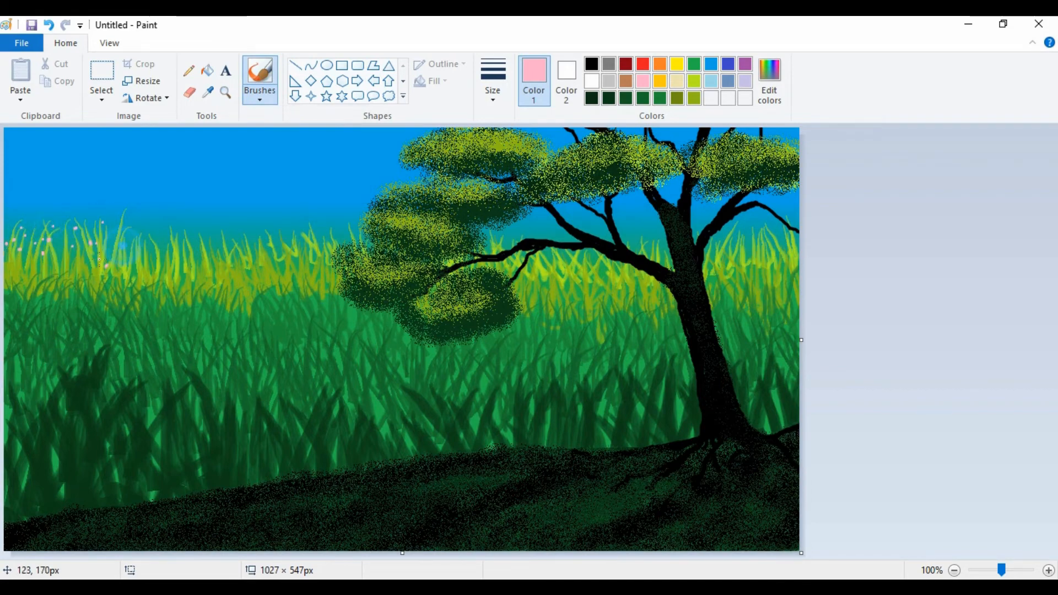
left_click(58, 317)
left_click(22, 346)
left_click_drag(73, 335, 78, 331)
left_click(115, 334)
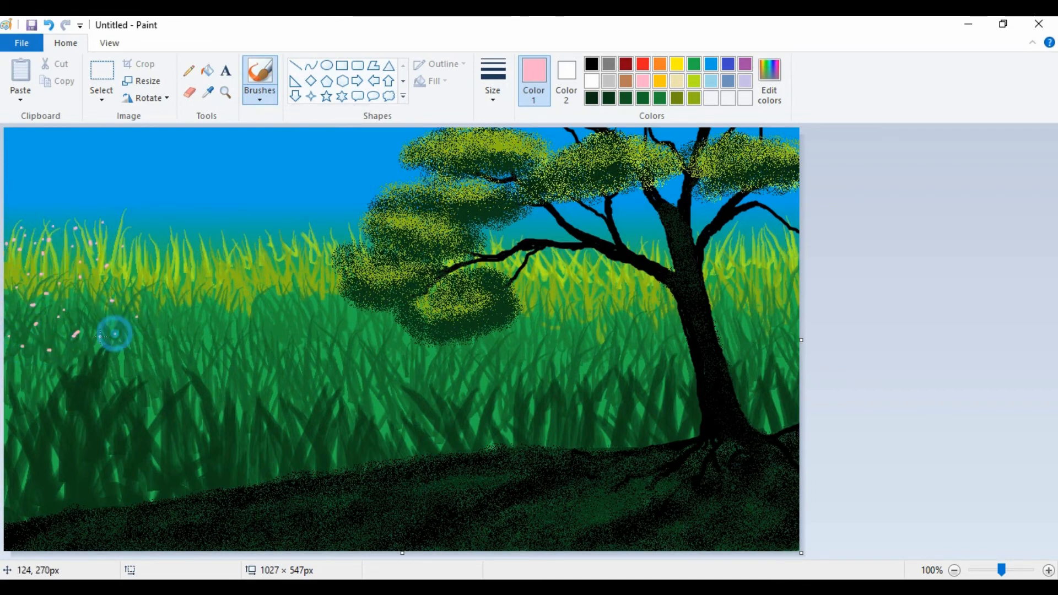
Step: Scatter more tiny light pink flowers along the yellow grass band towards the tree, undoing the last stray mark
left_click(84, 304)
left_click(155, 255)
left_click_drag(134, 293, 142, 299)
left_click(177, 269)
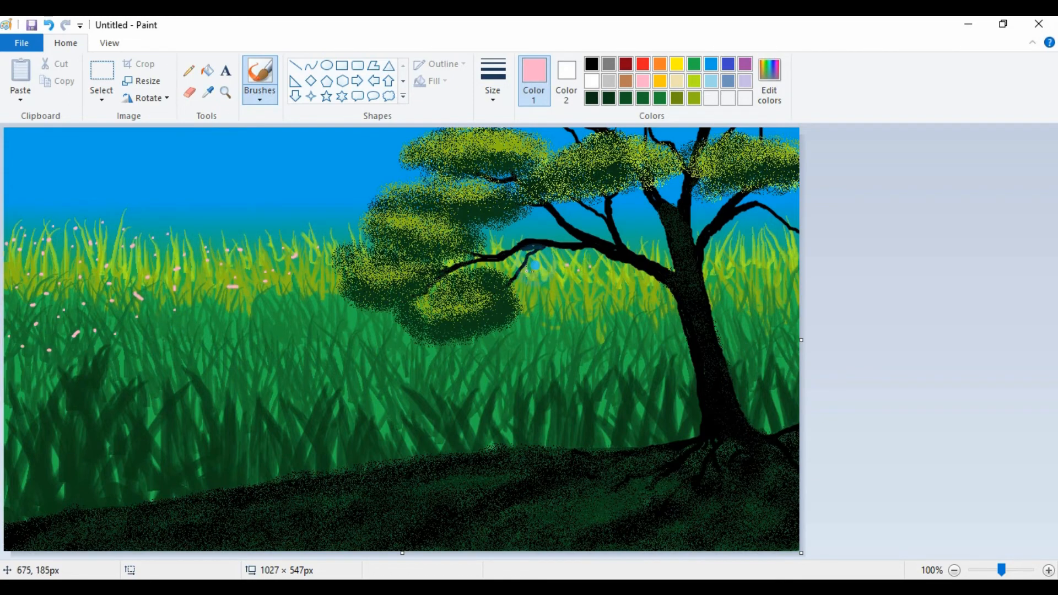
key("ctrl+z")
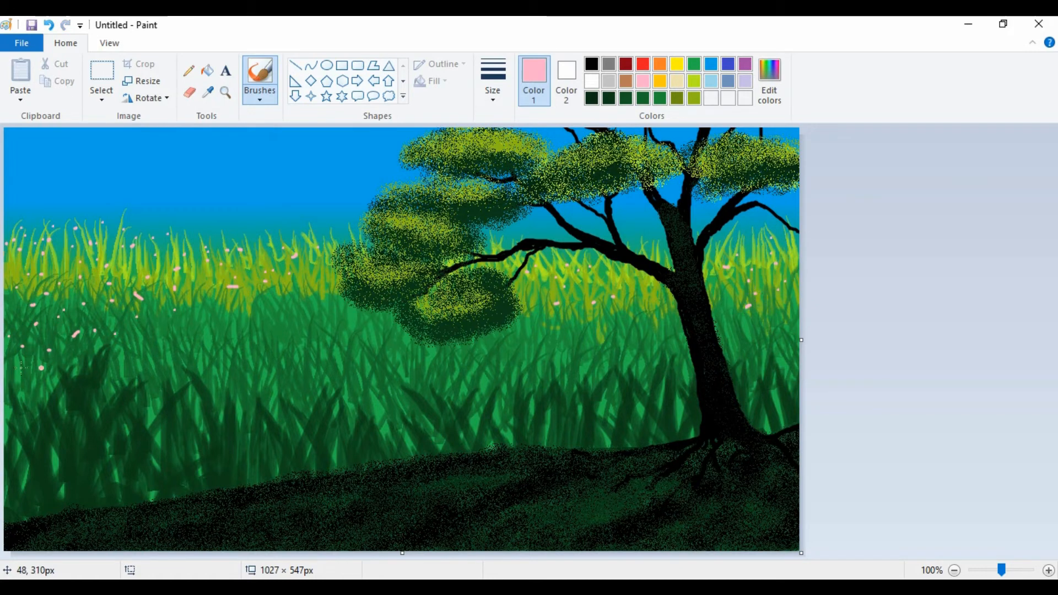
Step: Dot larger light pink flowers over the yellow grass and the upper green grass at the far left
left_click(107, 310)
left_click(110, 318)
left_click_drag(161, 295, 168, 298)
left_click(148, 275)
left_click(128, 264)
left_click(101, 258)
left_click(61, 257)
left_click(44, 275)
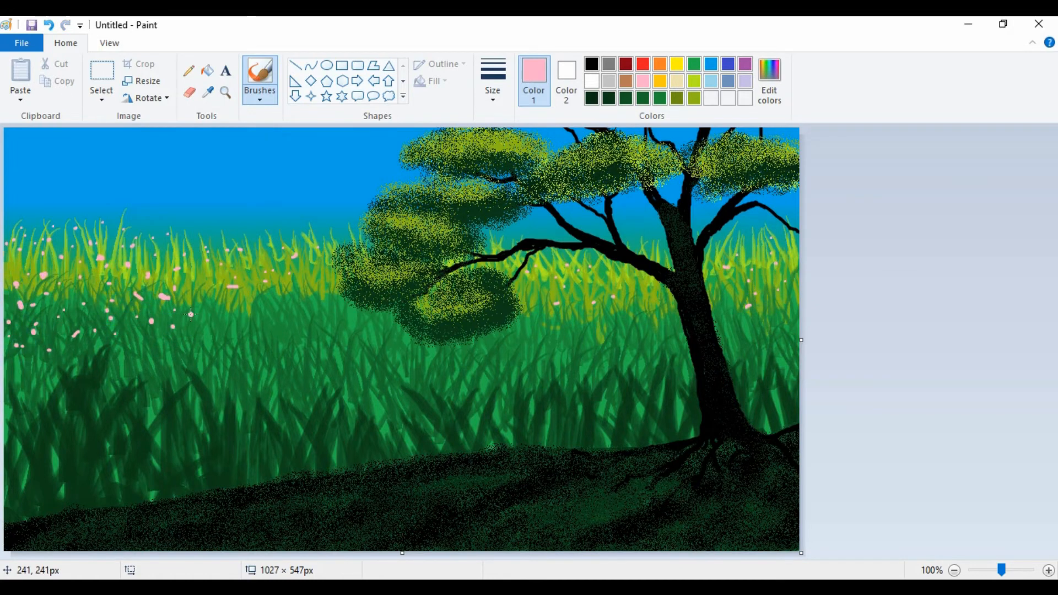
Step: Add light pink flowers in the left-centre grass and back down towards the dark blades at the left
left_click(199, 276)
left_click(230, 301)
left_click(257, 290)
left_click(276, 305)
left_click(235, 317)
left_click(171, 329)
left_click(154, 341)
left_click(97, 359)
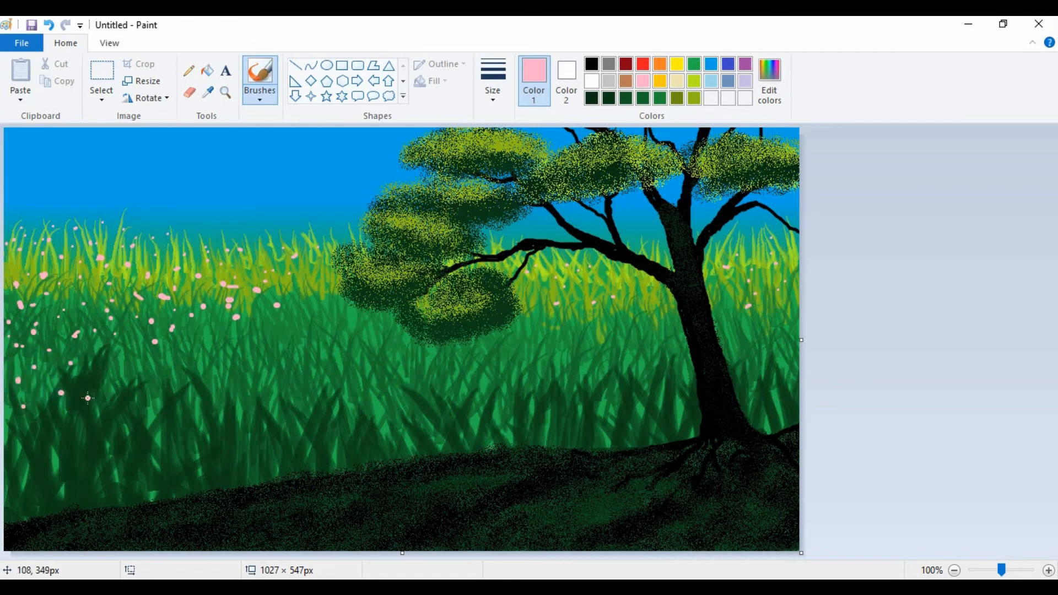
Step: Dot light pink flowers across the middle green grass, between the left-hand dark blades and the leaf clusters
left_click(189, 350)
left_click(264, 360)
left_click(310, 371)
left_click(246, 377)
left_click(301, 341)
left_click(339, 337)
left_click(353, 355)
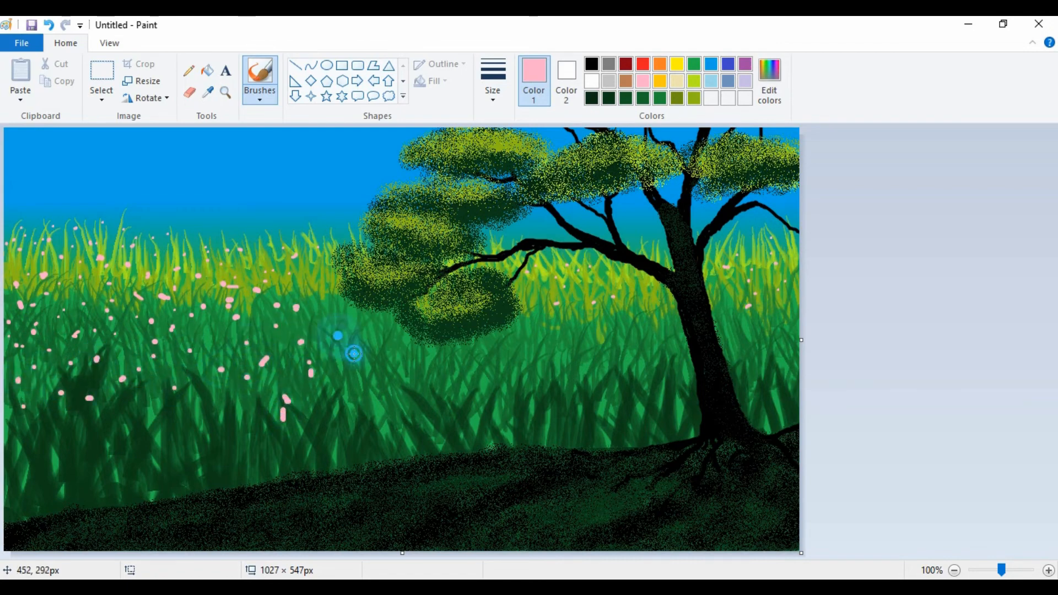
Step: Fill the grass just left of and below the lowest leaf cluster with light pink flowers
left_click(357, 329)
left_click(329, 290)
left_click(312, 301)
left_click(366, 338)
left_click(362, 353)
left_click(382, 369)
left_click(406, 358)
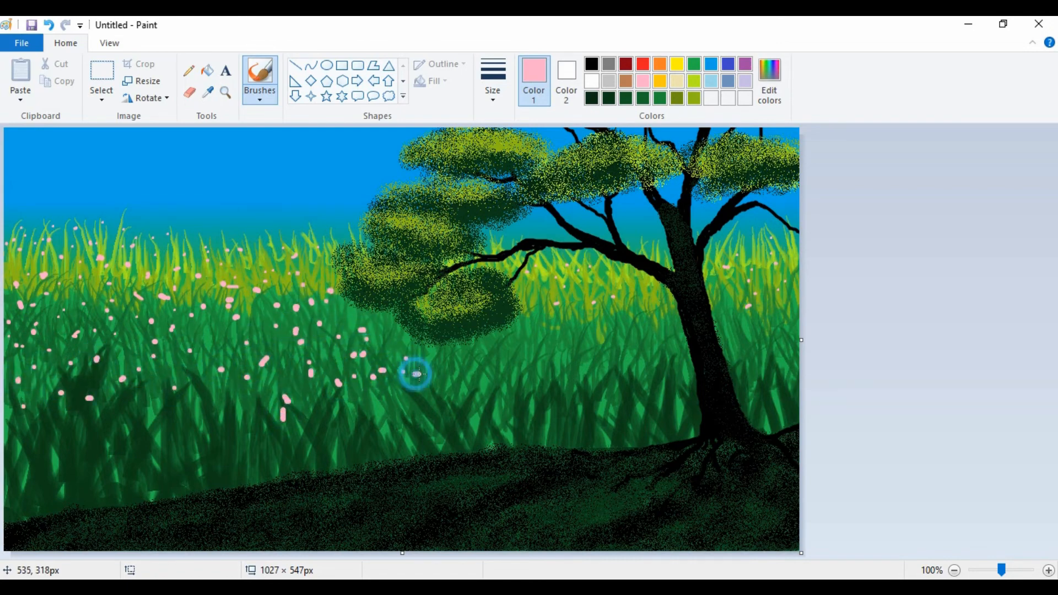
Step: Place light pink flowers directly beneath the lowest leaf cluster
left_click(431, 356)
left_click(419, 389)
left_click(404, 344)
left_click(460, 349)
left_click(450, 373)
left_click(467, 363)
left_click(466, 382)
Step: Dot light pink flowers among the yellow grass around the low branch, up to the left side of the trunk
left_click(549, 284)
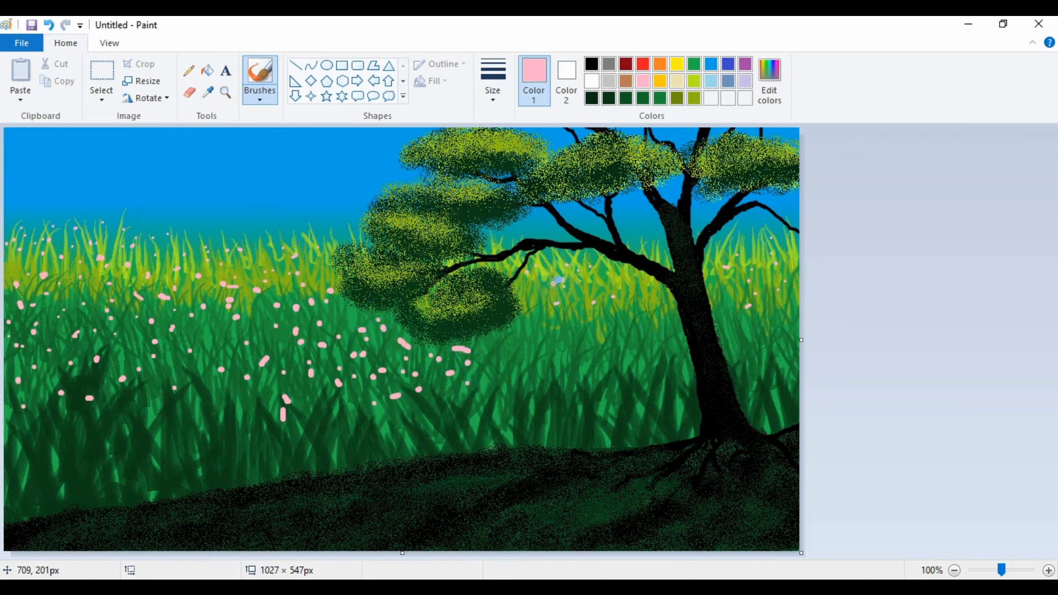
left_click(559, 280)
left_click(528, 273)
left_click(583, 257)
left_click(679, 280)
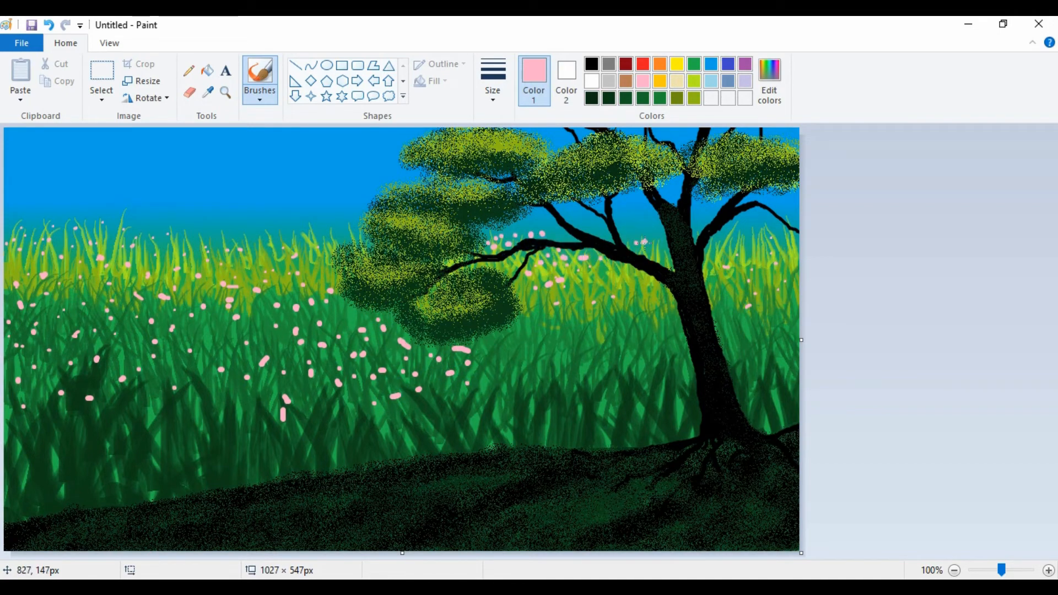
left_click(652, 245)
left_click(663, 258)
left_click(656, 237)
Step: Scatter light pink flowers through the yellow and green grass on the right side of the trunk
left_click(795, 218)
left_click(725, 301)
left_click(737, 337)
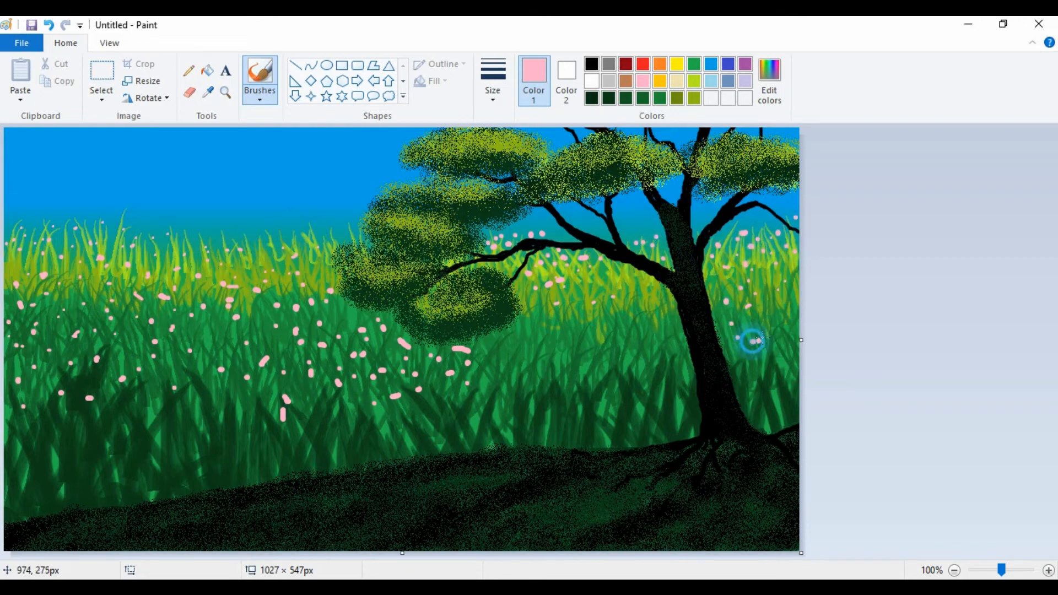
left_click(758, 322)
left_click(775, 317)
left_click(752, 341)
left_click(787, 346)
left_click(752, 363)
left_click(774, 365)
Step: Dot light pink flowers across the green grass between the lowest leaf cluster and the trunk
left_click(546, 309)
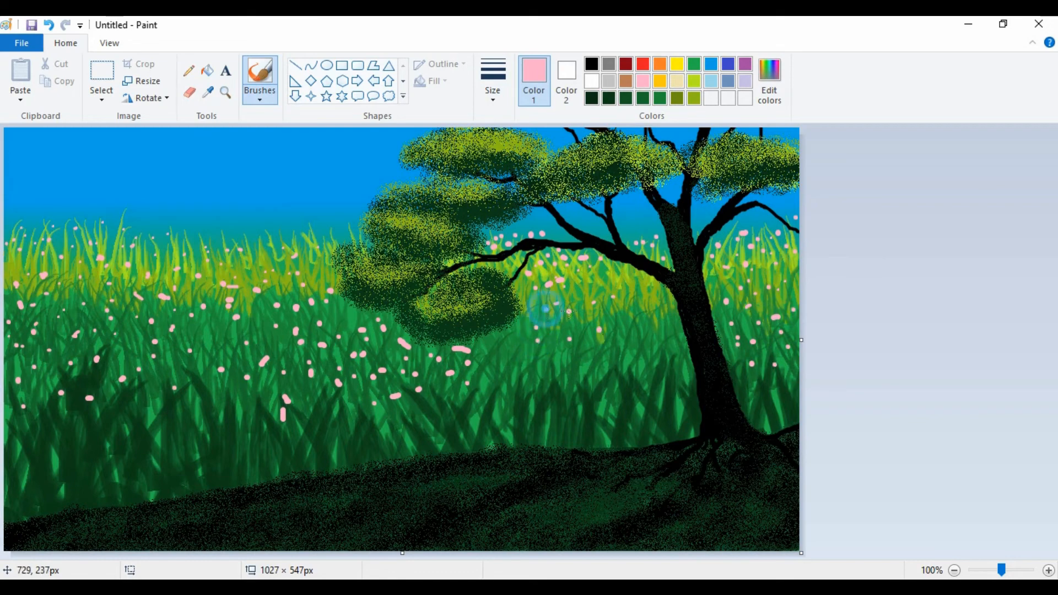
left_click_drag(573, 313, 580, 309)
left_click(638, 342)
left_click(628, 348)
left_click(610, 363)
left_click(561, 362)
left_click(489, 352)
left_click(506, 352)
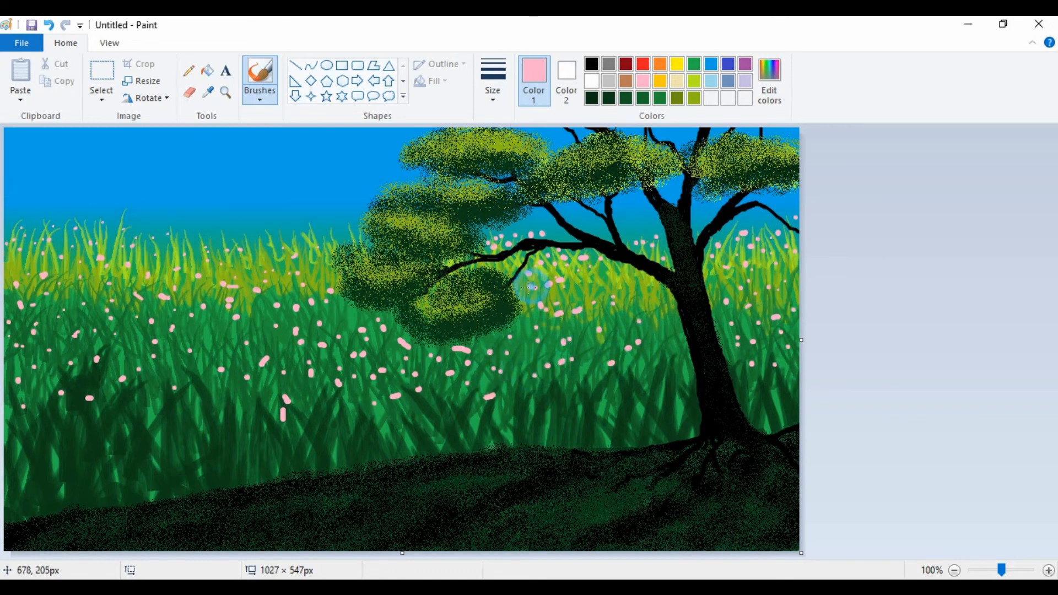
left_click(663, 336)
left_click(662, 353)
left_click(580, 347)
Step: Run a sparse row of light pink flowers along the dark foreground grass from the centre to the left edge
left_click(500, 380)
left_click(434, 405)
left_click(366, 419)
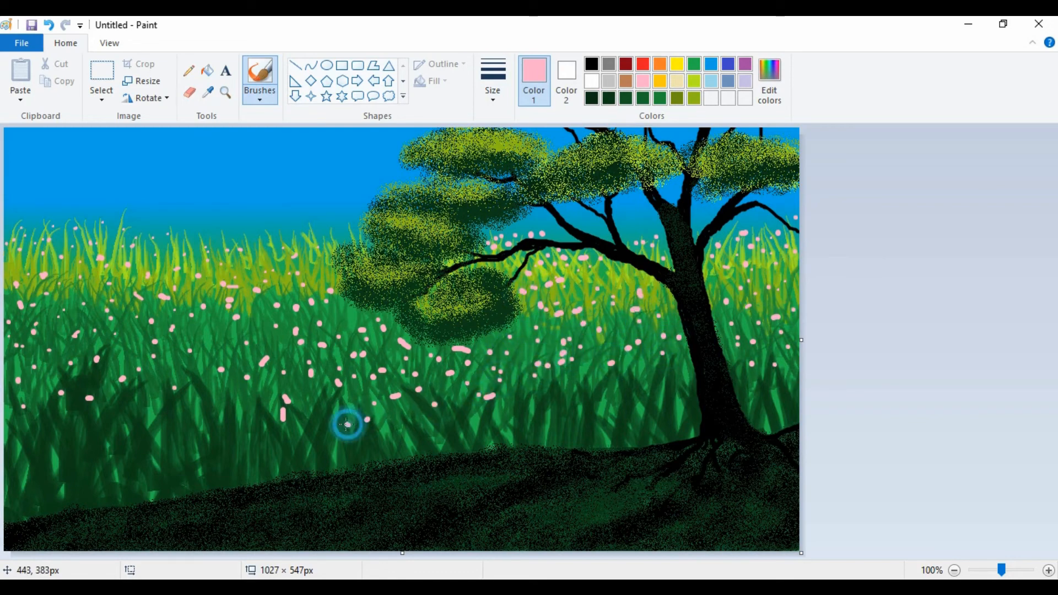
left_click(292, 420)
left_click(184, 415)
left_click(164, 425)
left_click(156, 425)
left_click(105, 415)
left_click(90, 423)
left_click(68, 429)
left_click(23, 427)
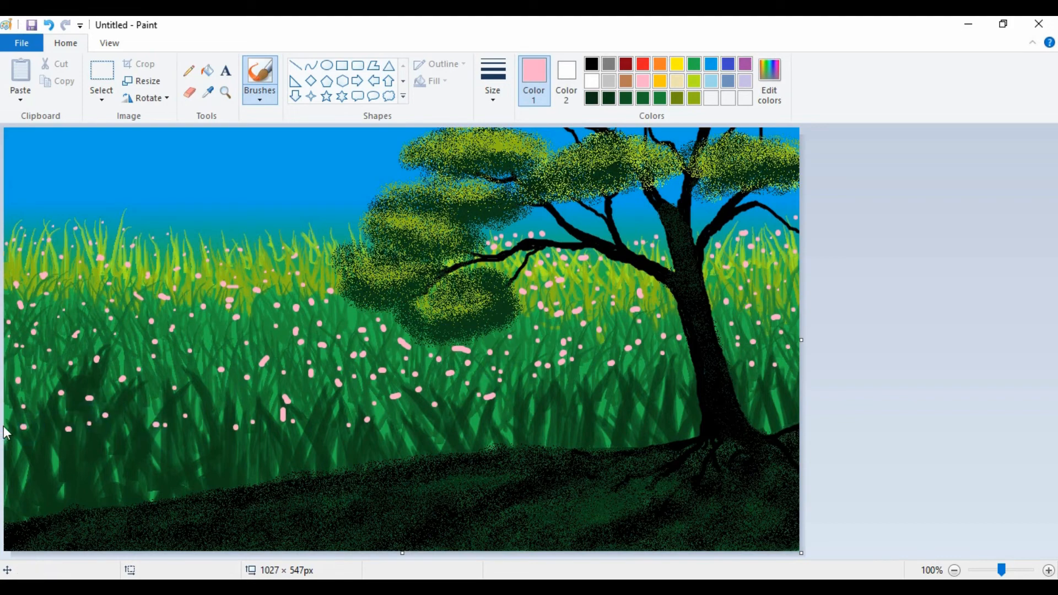
Step: Mix a deeper pink custom colour and dot flowers in it over the far-left grass
left_click(769, 83)
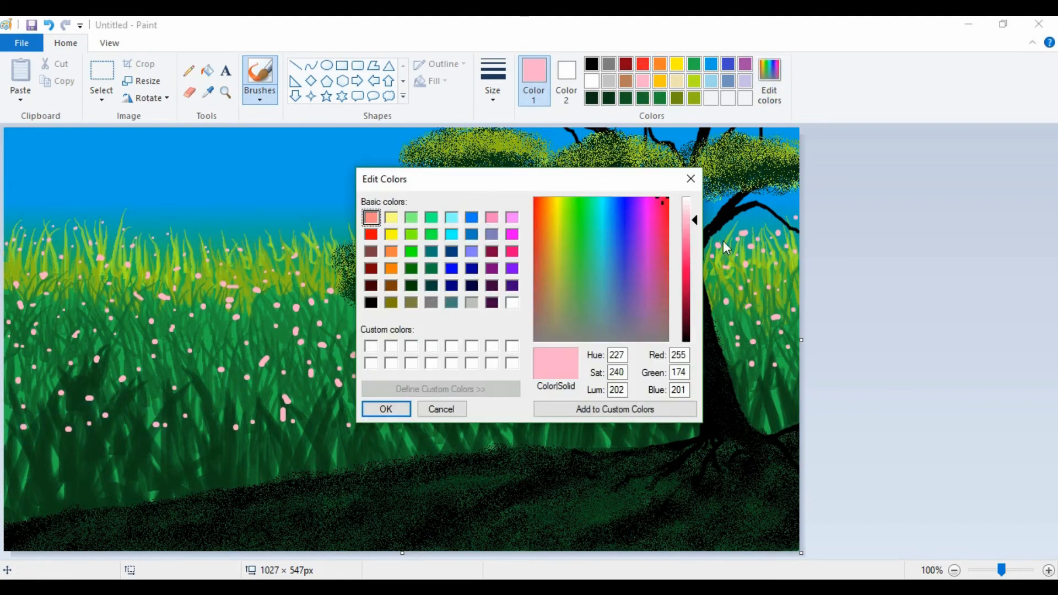
left_click(679, 238)
left_click(385, 408)
left_click(60, 322)
left_click(63, 338)
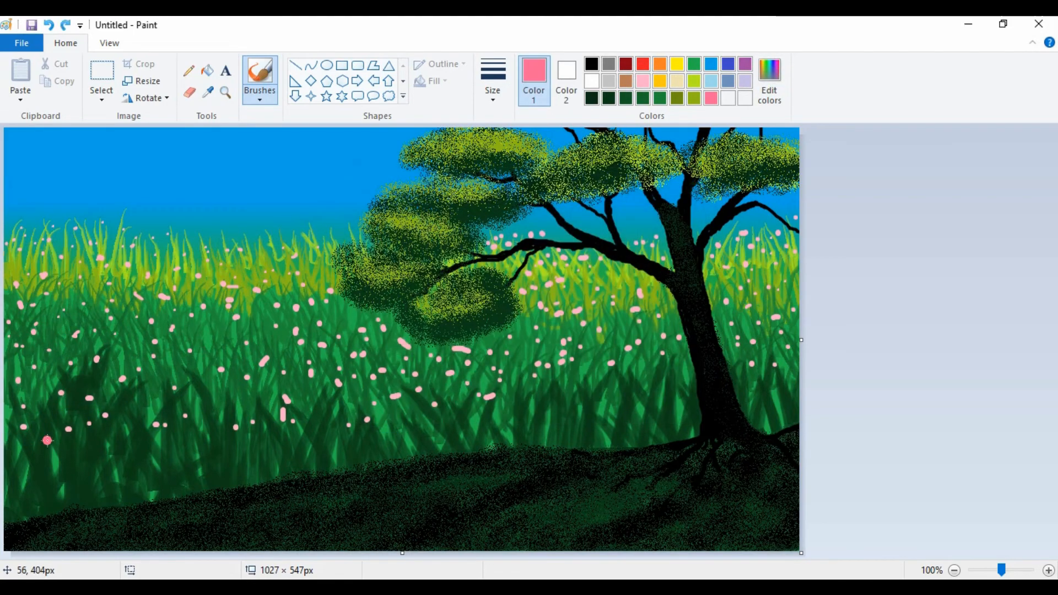
left_click(47, 391)
left_click(74, 333)
left_click(38, 309)
left_click(7, 299)
left_click(43, 285)
left_click(16, 254)
left_click(38, 246)
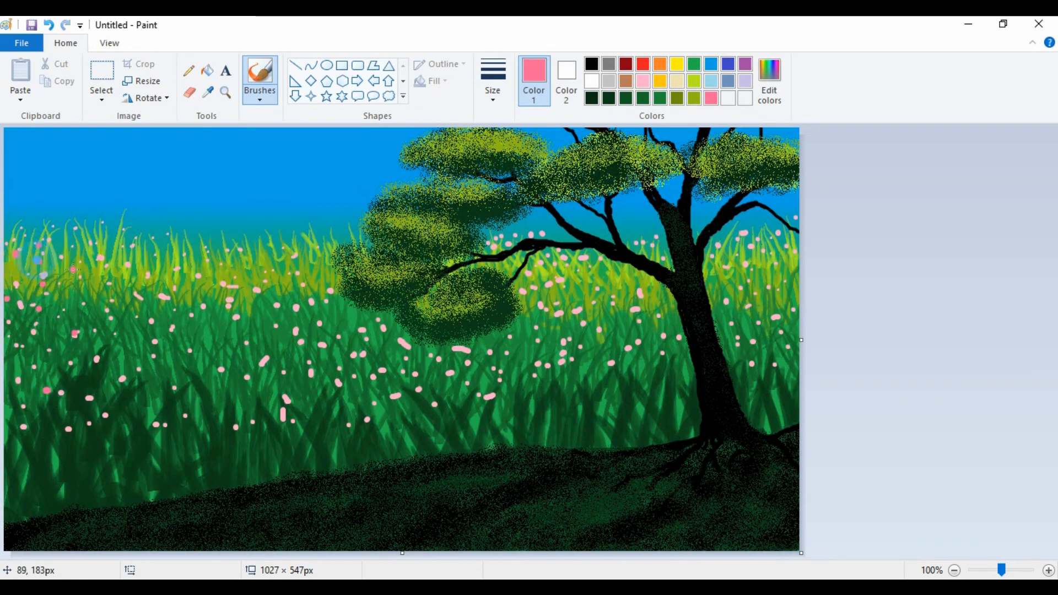
Step: Scatter deeper pink flowers among the light pink ones from the left edge to the left-centre green grass
left_click(12, 381)
left_click(53, 301)
left_click(108, 324)
left_click(156, 390)
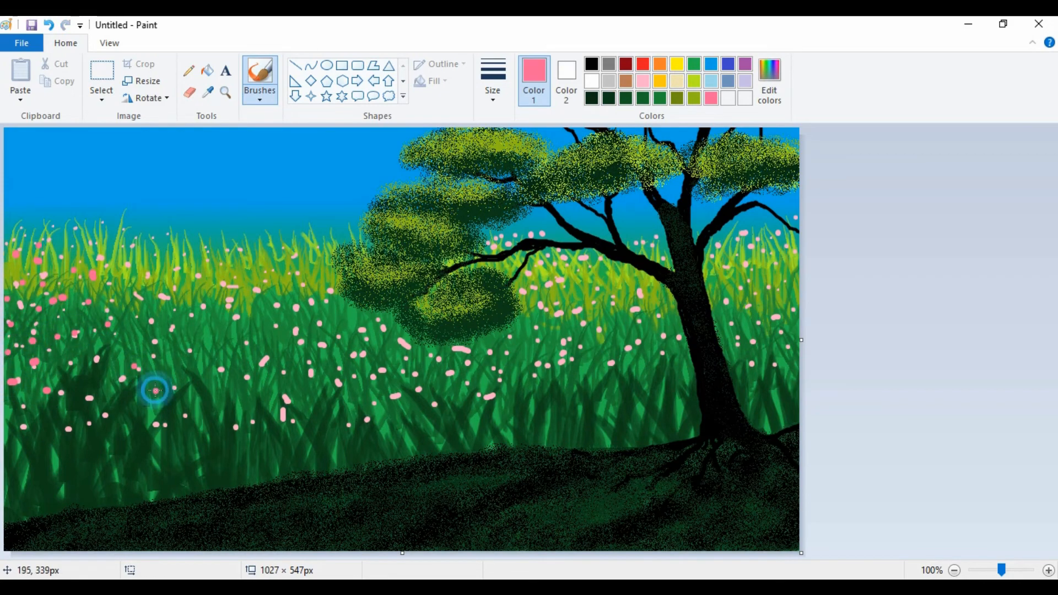
left_click(154, 358)
left_click(142, 298)
left_click(189, 348)
left_click(226, 329)
left_click(211, 326)
left_click(210, 357)
left_click(197, 390)
Step: Dot deeper pink flowers over the dark foreground blades at the far left
left_click(118, 420)
left_click(83, 441)
left_click(21, 412)
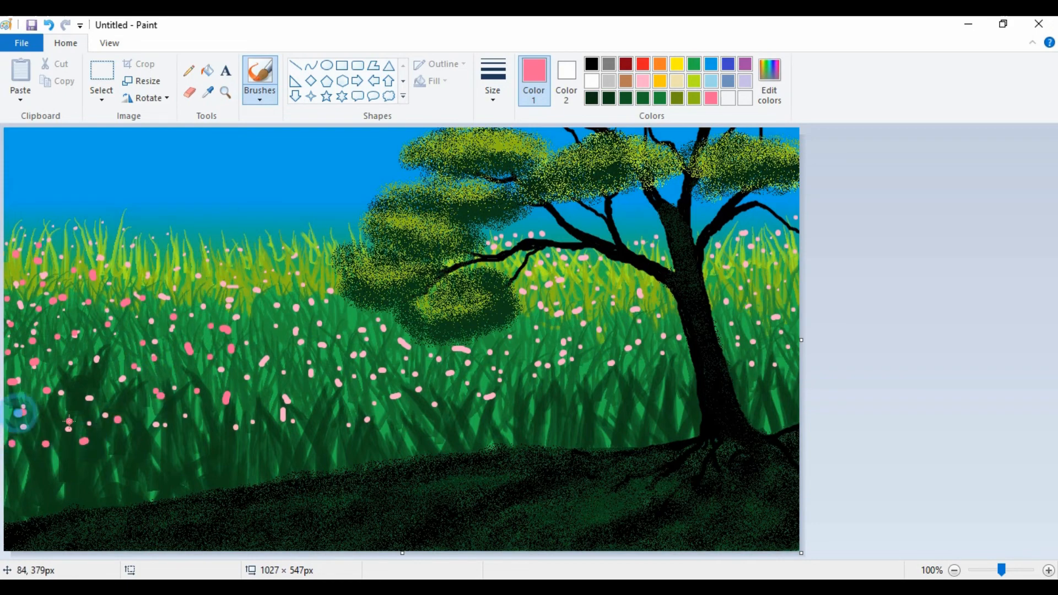
left_click(73, 382)
Step: Add deeper pink flowers from the left yellow grass band down through the centre-left green grass
left_click(217, 282)
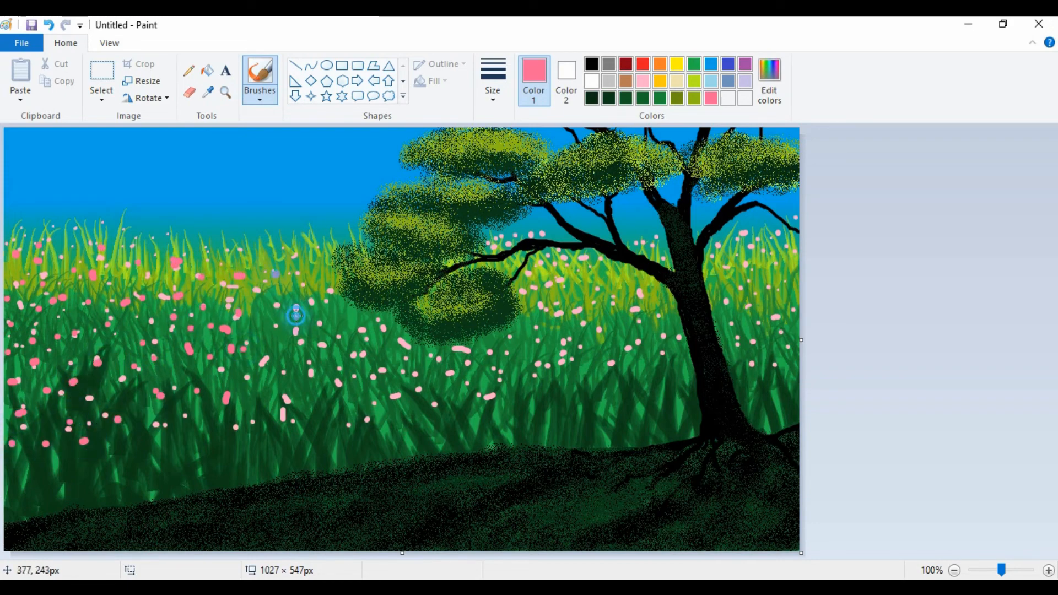
left_click(296, 316)
left_click(323, 393)
left_click(319, 346)
left_click(294, 346)
left_click(325, 269)
left_click(345, 310)
left_click(389, 381)
left_click(374, 412)
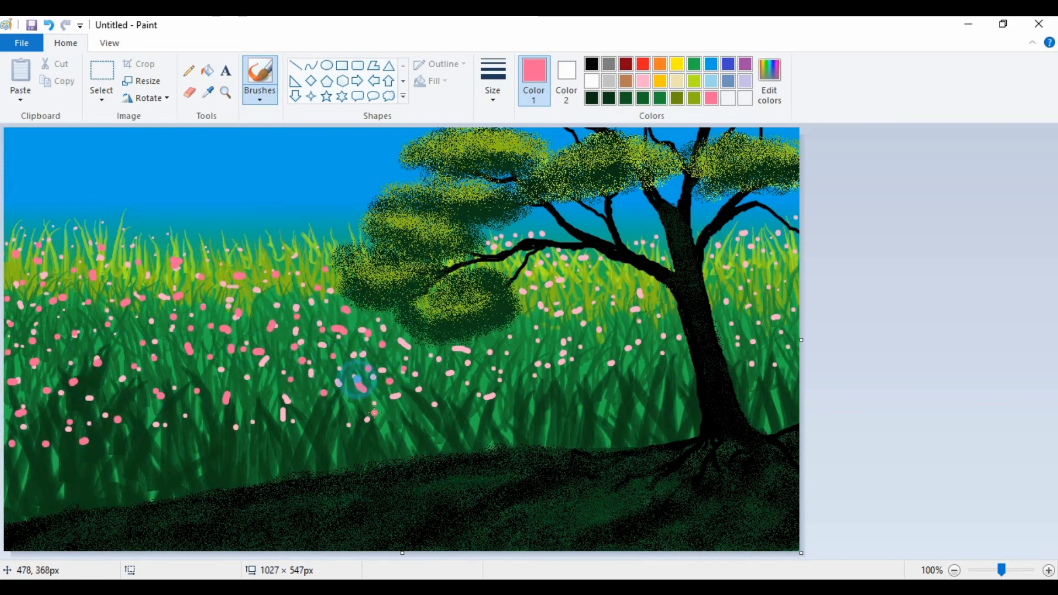
Step: Place deeper pink flowers in the grass below the lowest leaf cluster
left_click(406, 400)
left_click(353, 352)
left_click(417, 358)
left_click(351, 361)
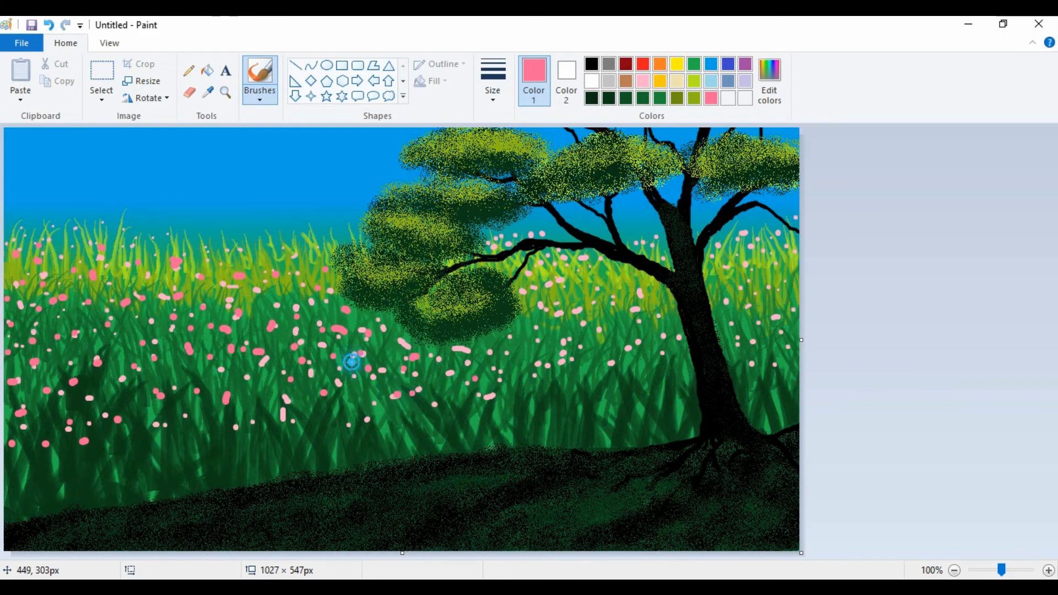
left_click(361, 402)
left_click(432, 378)
left_click(472, 369)
Step: Dot deeper pink flowers between the lowest leaf cluster and the trunk, up into the yellow grass
left_click(484, 334)
left_click(531, 367)
left_click(524, 391)
left_click(609, 348)
left_click(609, 297)
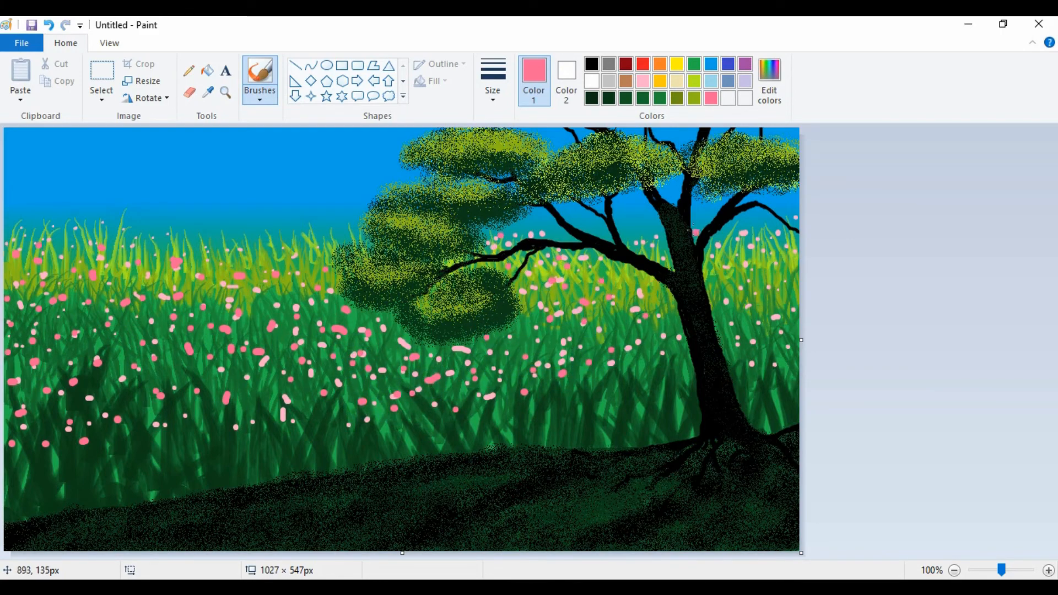
left_click(659, 248)
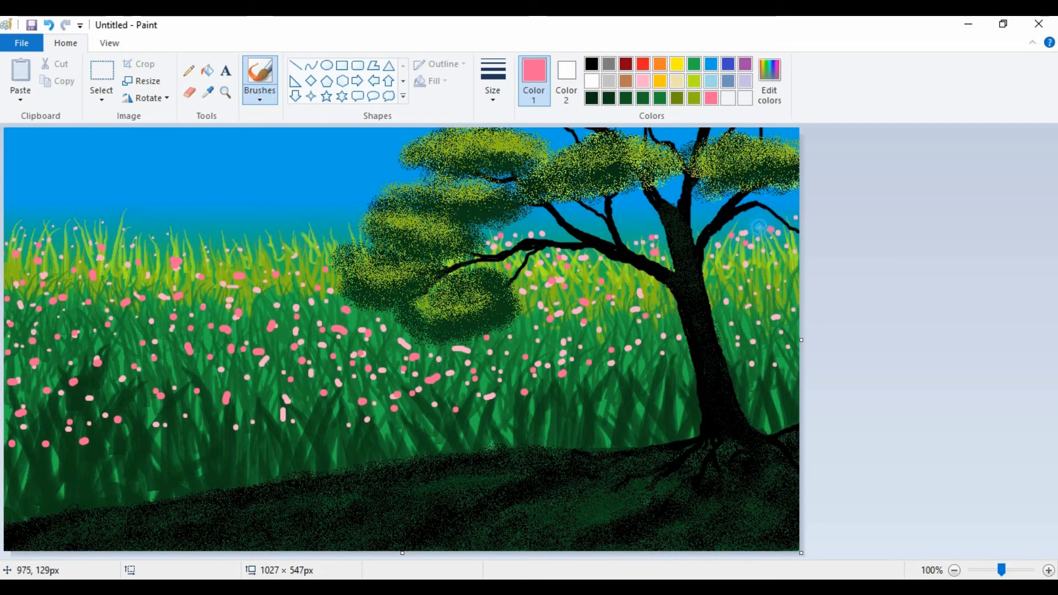
Step: Scatter deeper pink flowers through the yellow and green grass on the right side of the trunk
left_click(765, 283)
left_click(765, 297)
left_click(740, 319)
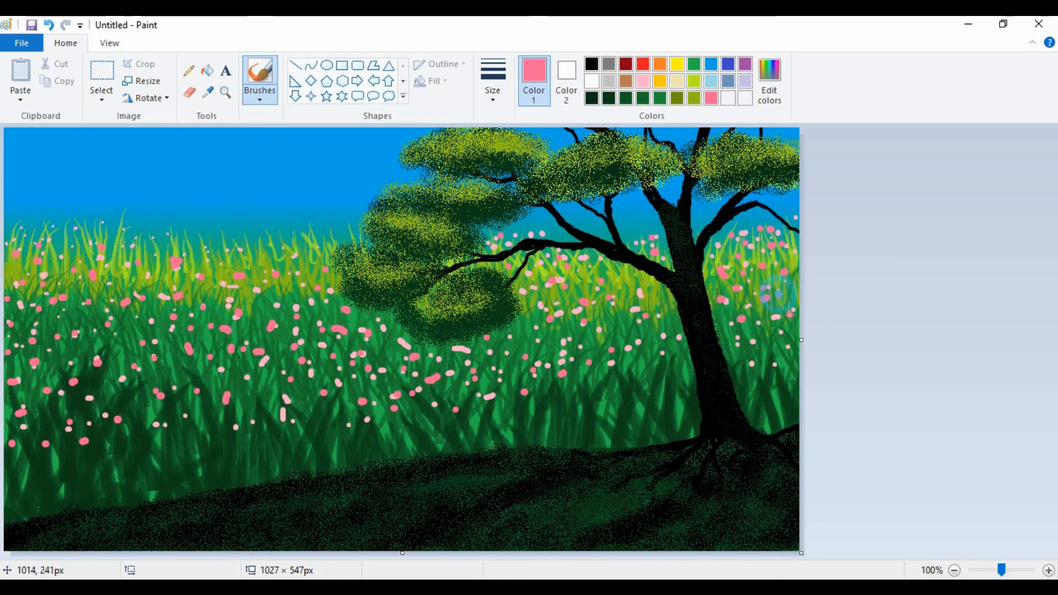
left_click(747, 341)
left_click(754, 355)
left_click(739, 357)
left_click(778, 382)
Step: Dot deeper pink flowers through the lower green grass, from beside the trunk across to the far-left edge of the canvas
left_click(658, 377)
left_click(614, 394)
left_click(577, 389)
left_click(492, 419)
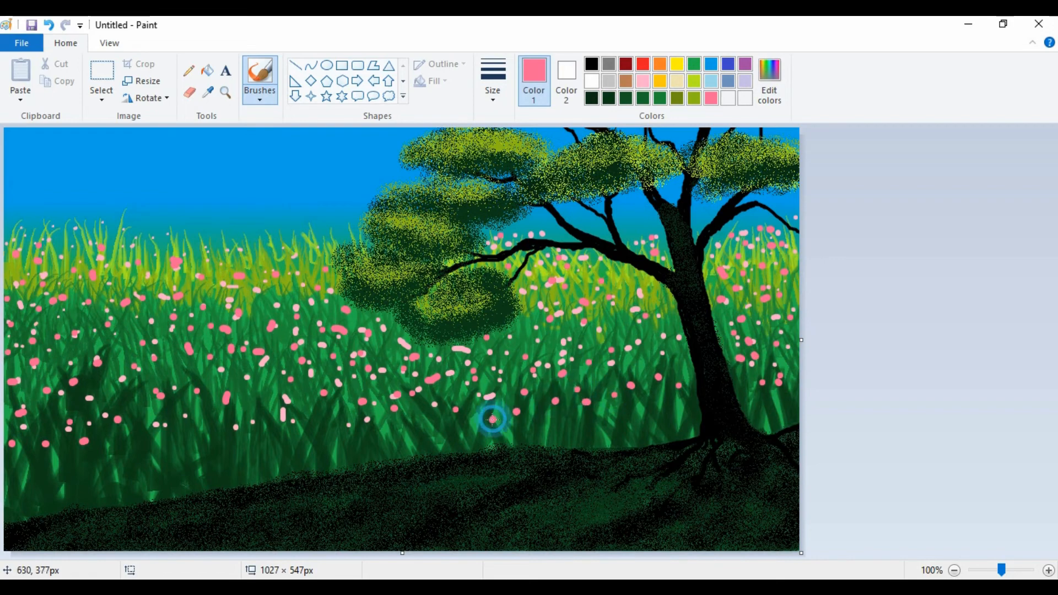
left_click(431, 417)
left_click(362, 429)
left_click(275, 427)
left_click(206, 437)
left_click(165, 439)
left_click(108, 444)
left_click(37, 441)
left_click(8, 473)
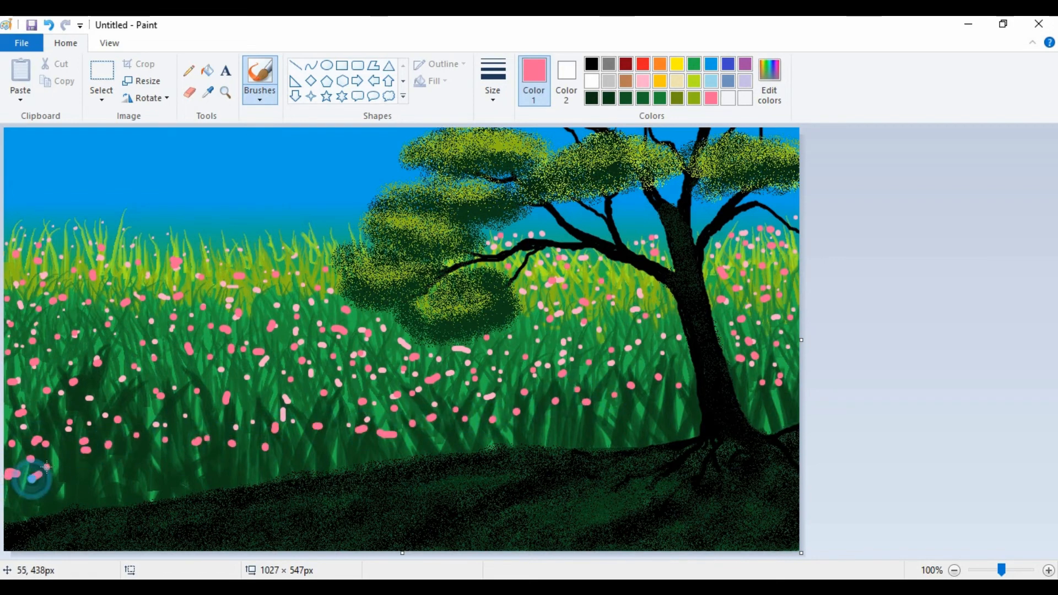
Step: Add another row of deeper pink flowers just above the dark ground, from the lower-left grass back to the trunk
left_click(89, 474)
left_click(184, 459)
left_click(255, 463)
left_click(346, 451)
left_click(370, 445)
left_click(469, 426)
left_click(617, 429)
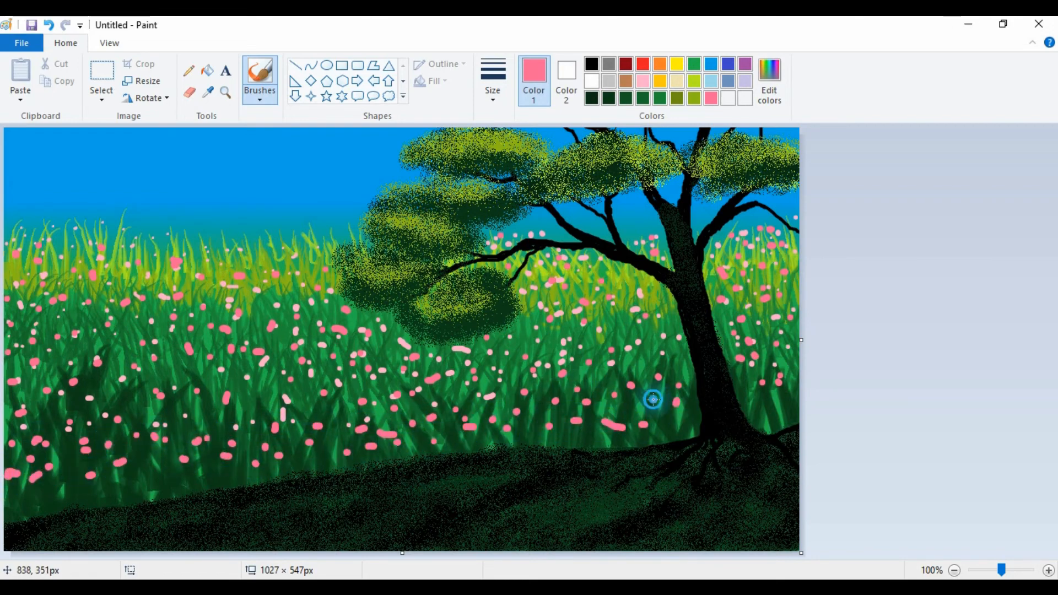
left_click(642, 424)
left_click(549, 426)
left_click(581, 426)
Step: Place deeper pink flowers below the lowest leaf cluster and along the lower-left edge where the grass meets the dark ground
left_click(484, 392)
left_click(405, 346)
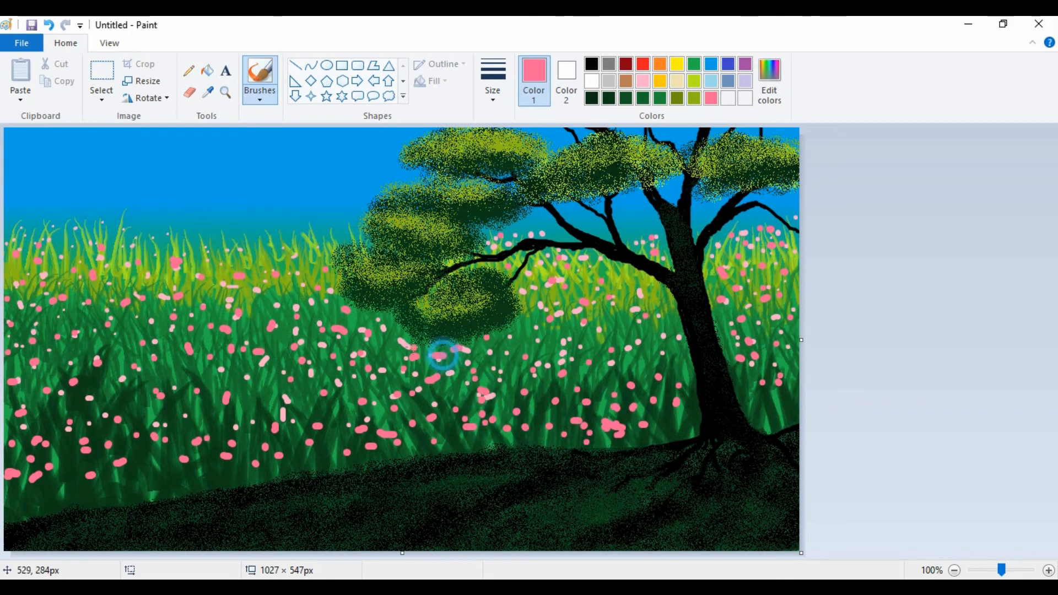
left_click(174, 480)
left_click(146, 488)
left_click(117, 486)
left_click(87, 491)
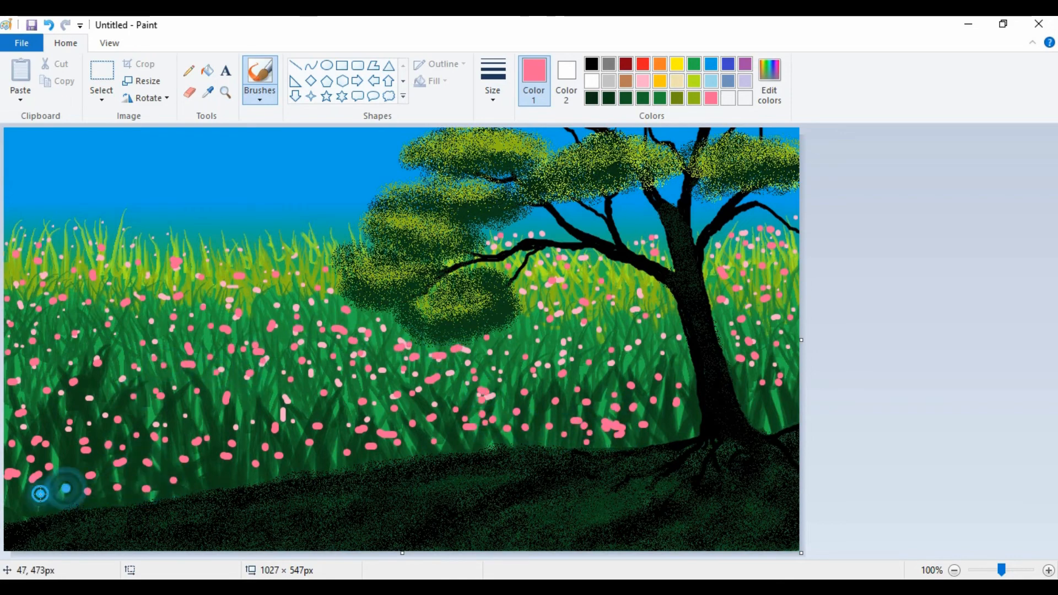
left_click(39, 492)
left_click(16, 497)
Step: Fill gaps in the green grass on the left side of the field with deeper pink flowers
left_click(51, 414)
left_click(43, 320)
left_click(119, 309)
left_click(180, 304)
left_click(142, 350)
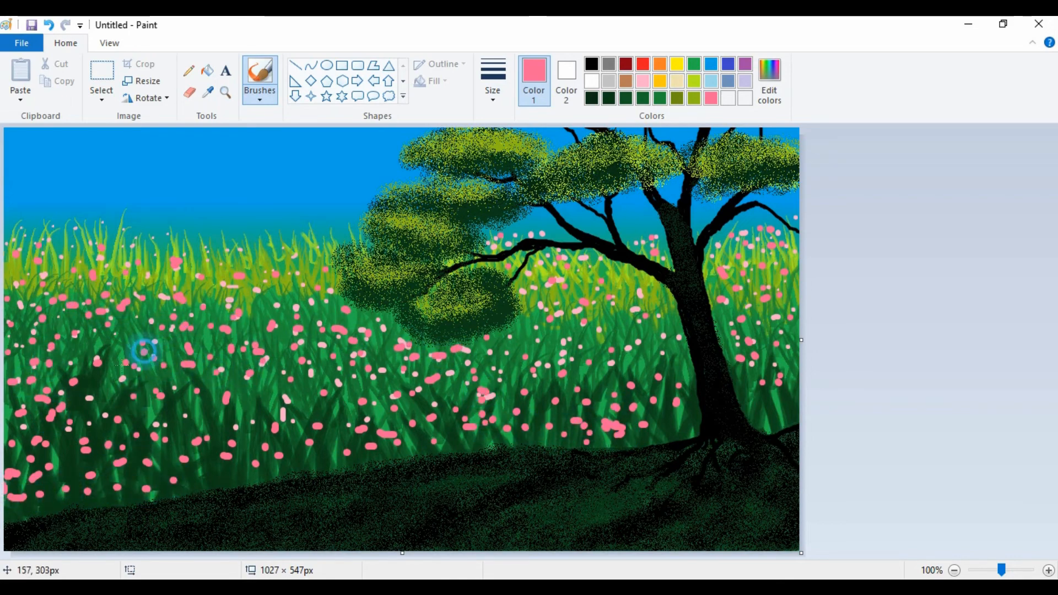
Step: Scatter deeper pink flowers from the upper green grass into the yellow grass left of the leaf clusters
left_click(249, 309)
left_click(309, 295)
left_click(353, 315)
left_click(313, 270)
left_click(299, 264)
left_click(307, 255)
left_click(281, 243)
left_click_drag(256, 246, 244, 253)
left_click(225, 269)
left_click(201, 245)
left_click(150, 244)
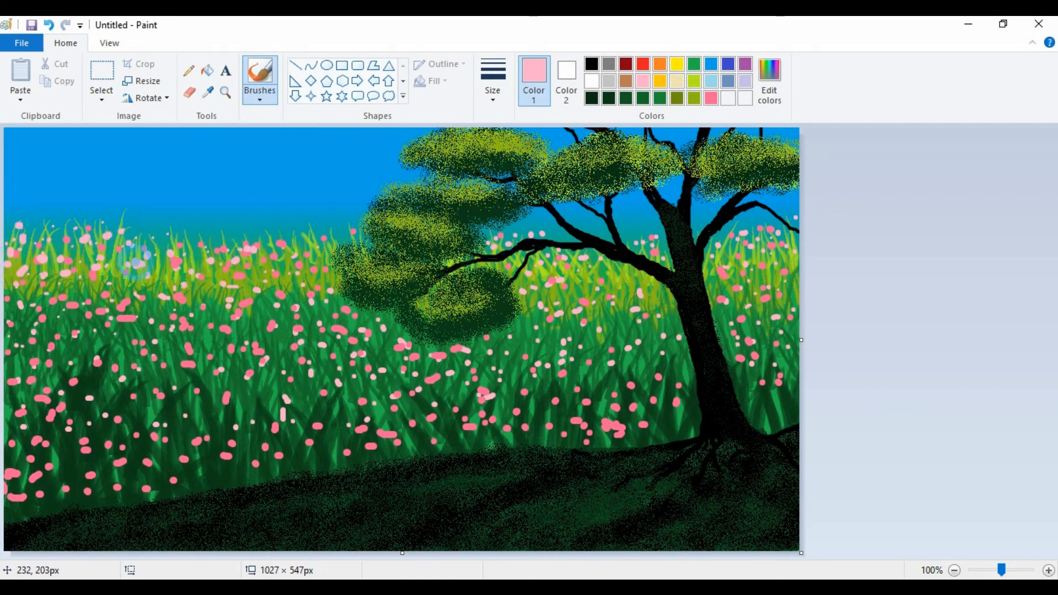
Step: Dot light pink flowers along the grass tips at the left horizon and in the upper-left green grass
left_click(168, 228)
left_click(155, 231)
left_click(245, 235)
left_click_drag(258, 235, 315, 231)
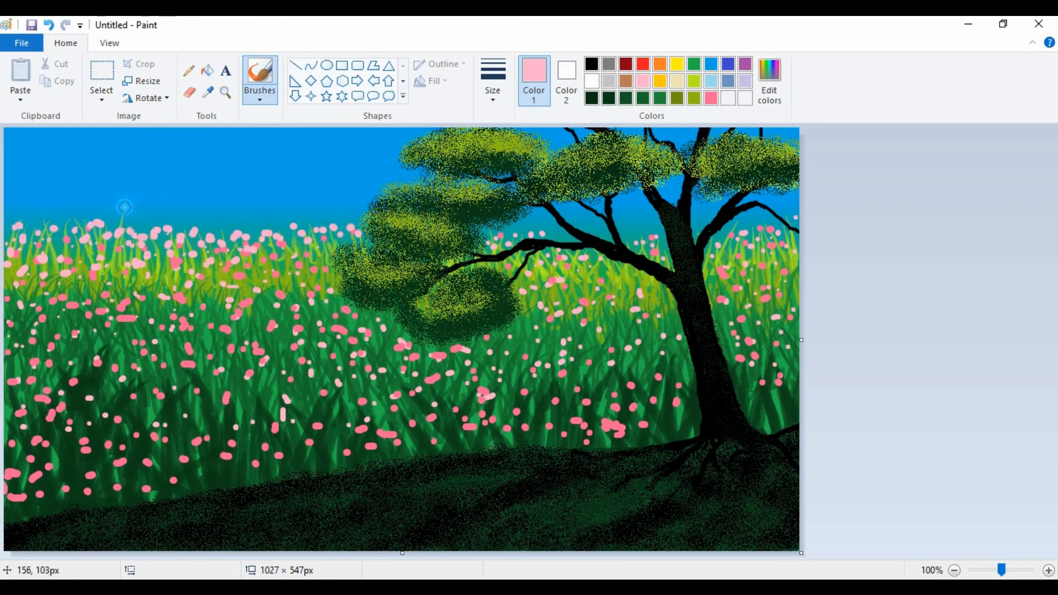
left_click_drag(113, 288, 137, 294)
left_click(50, 331)
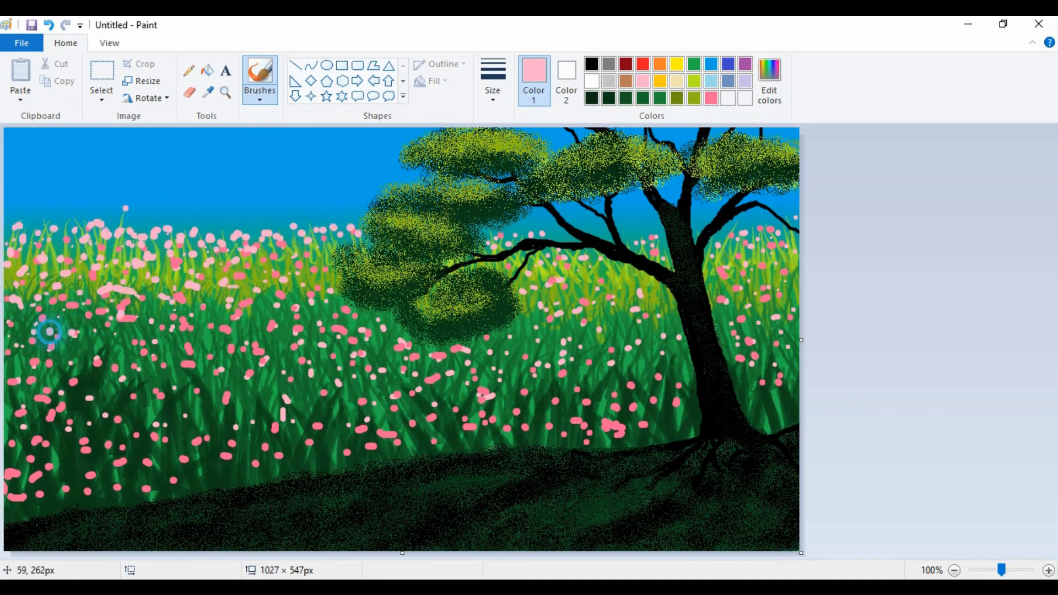
Step: Add light pink flowers through the middle of the green grass at the far left of the field
left_click(71, 364)
left_click(108, 359)
left_click_drag(83, 337, 83, 345)
left_click_drag(101, 370, 109, 376)
left_click(103, 401)
left_click(72, 437)
left_click(28, 427)
left_click_drag(13, 428, 8, 428)
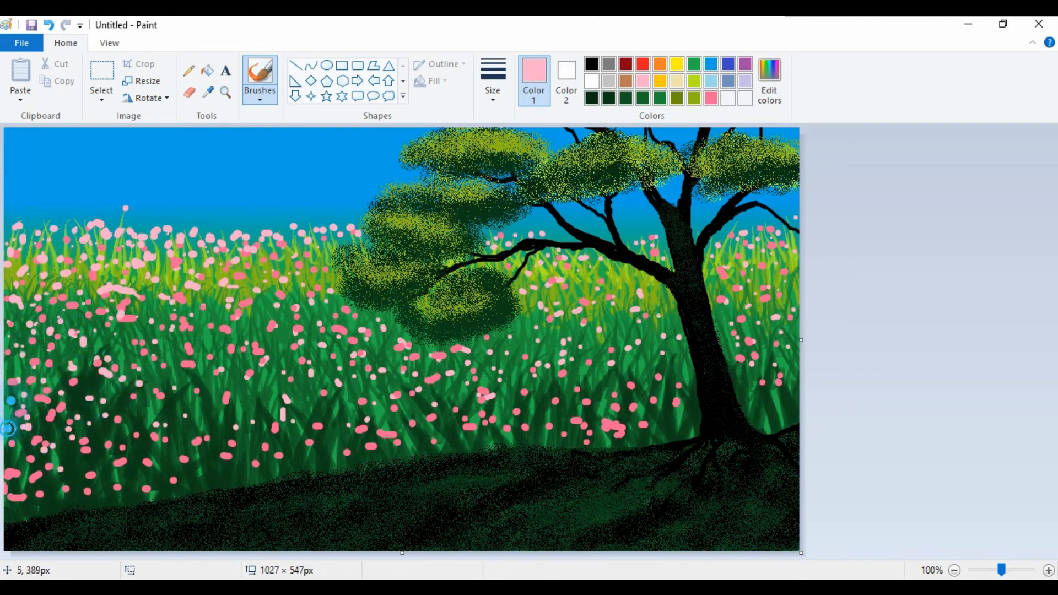
Step: Place light pink flowers in the dark lower-left grass and up its right side
left_click(24, 451)
left_click(15, 484)
left_click(65, 486)
left_click(70, 463)
left_click_drag(133, 416, 138, 417)
left_click_drag(146, 403, 152, 402)
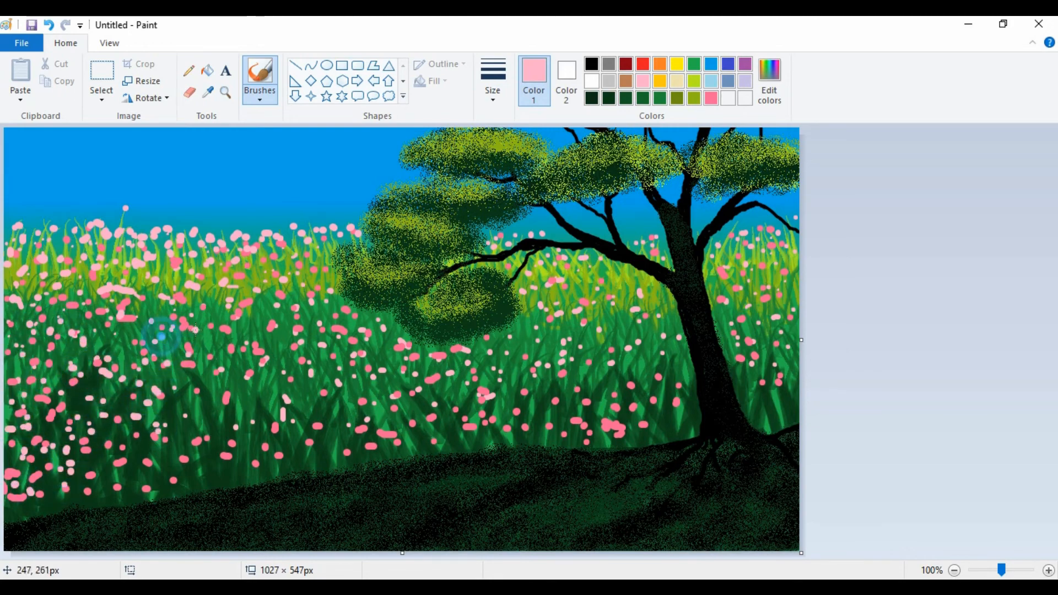
Step: Scatter light pink flowers through the centre-left green grass and up into the yellow grass beside the leaf clusters
left_click(265, 303)
left_click(282, 341)
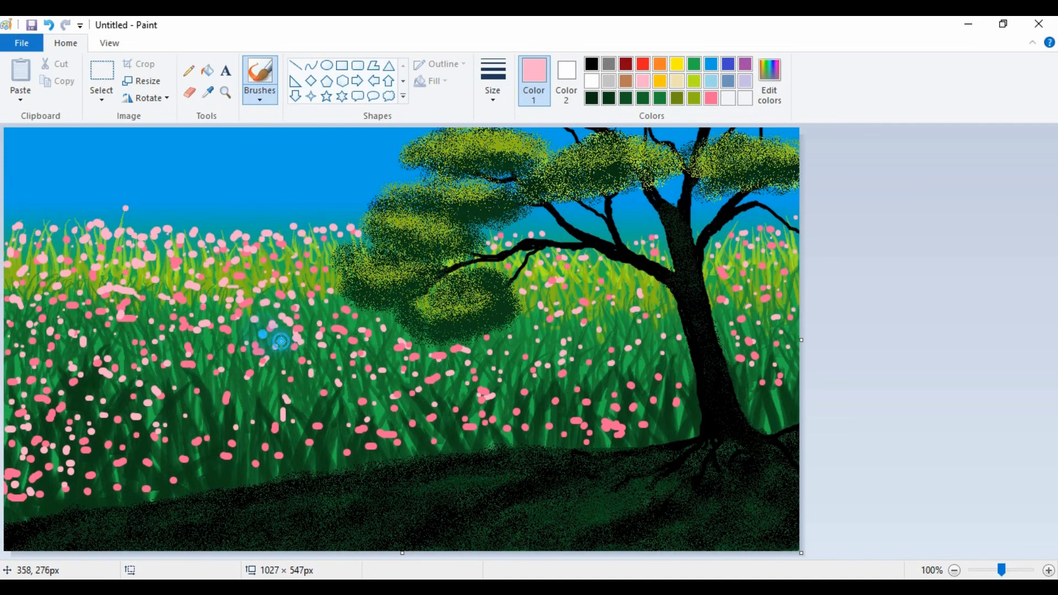
left_click(342, 362)
left_click_drag(357, 318, 361, 319)
left_click_drag(376, 312, 330, 307)
left_click_drag(329, 282, 324, 279)
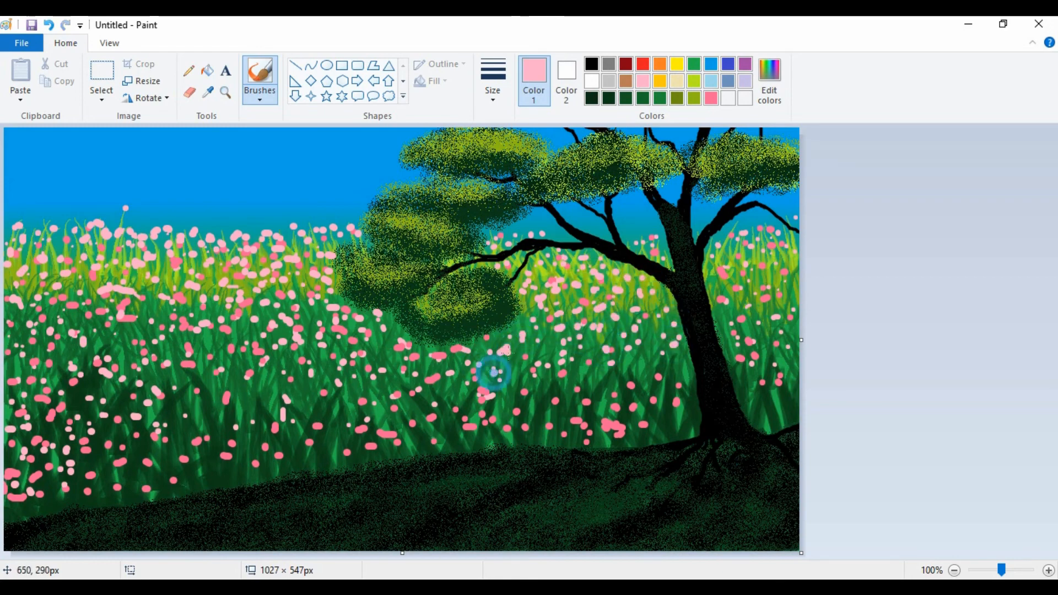
Step: Fill the lower green grass between the lowest leaf cluster and the trunk with light pink flowers
left_click(583, 393)
left_click(535, 407)
left_click(519, 411)
left_click_drag(496, 408, 496, 412)
left_click_drag(494, 433, 491, 435)
left_click_drag(525, 430, 565, 427)
left_click(622, 435)
Step: Dot light pink flowers on both sides of the lower trunk and in the dark lower-left grass
left_click(675, 365)
left_click(690, 378)
left_click(756, 401)
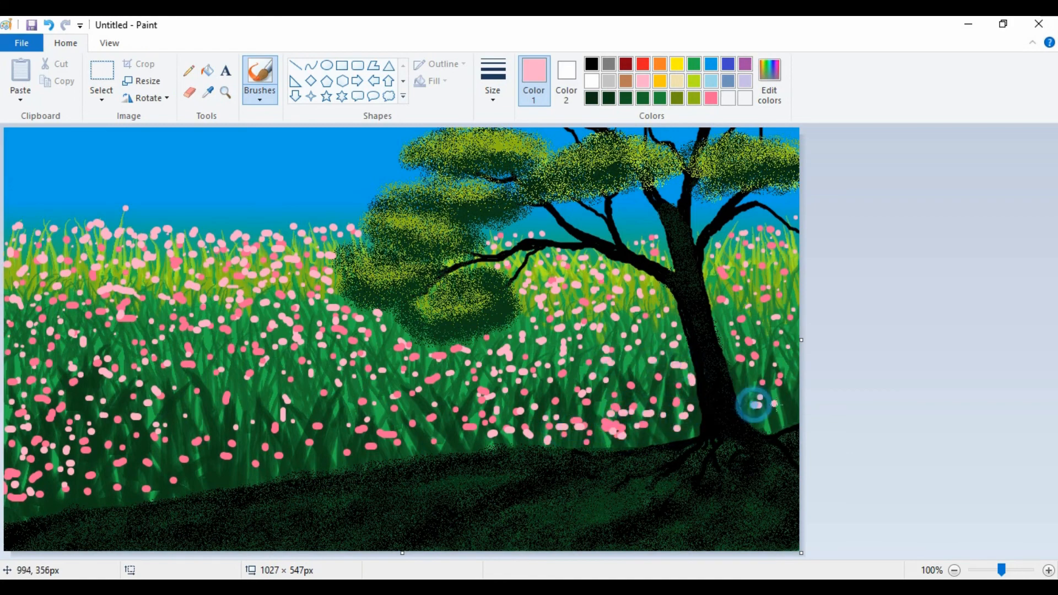
left_click(784, 396)
left_click(751, 377)
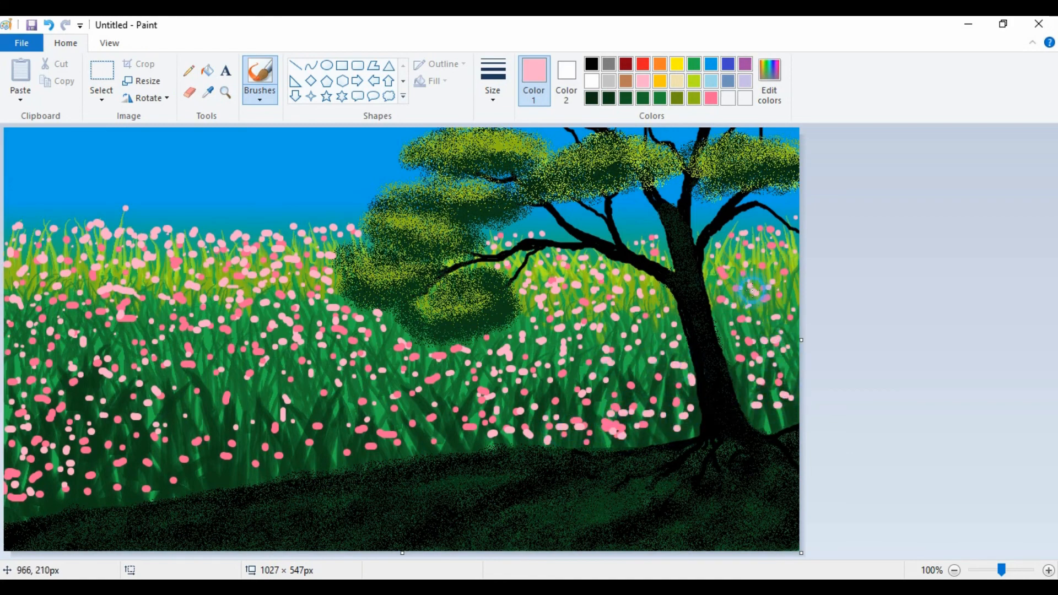
left_click(208, 404)
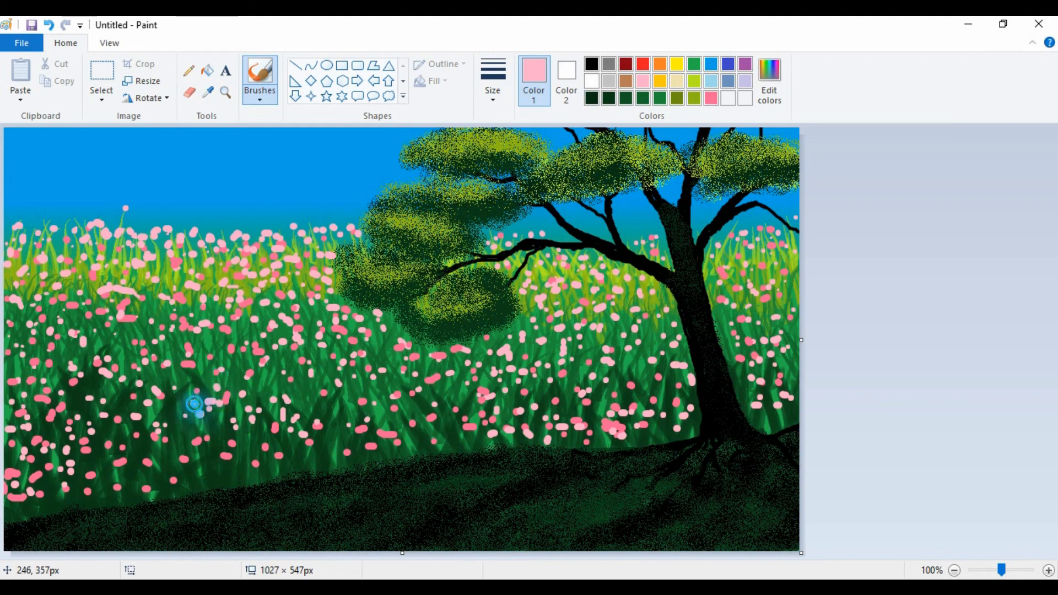
left_click(168, 463)
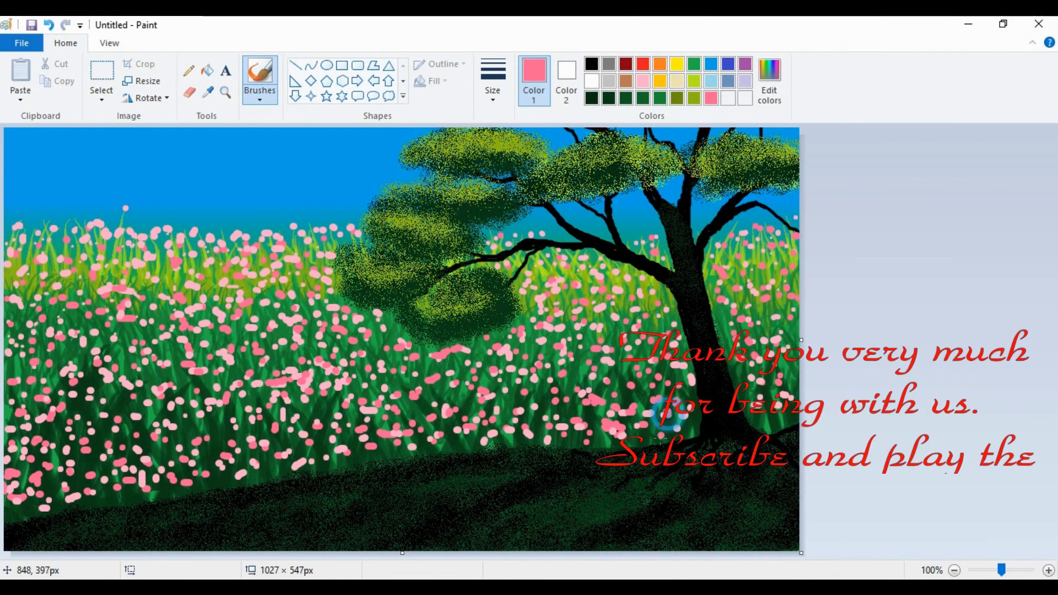
Step: Draw a solid white circle about 78 px wide as a moon and place it in the upper-left sky
left_click(591, 81)
left_click(327, 65)
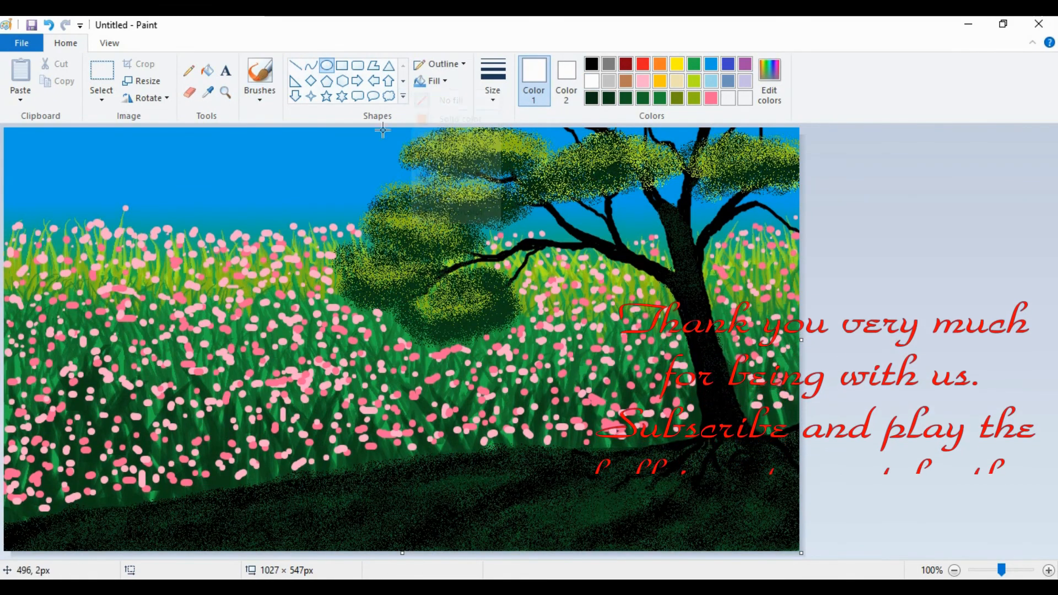
left_click_drag(160, 189, 251, 128)
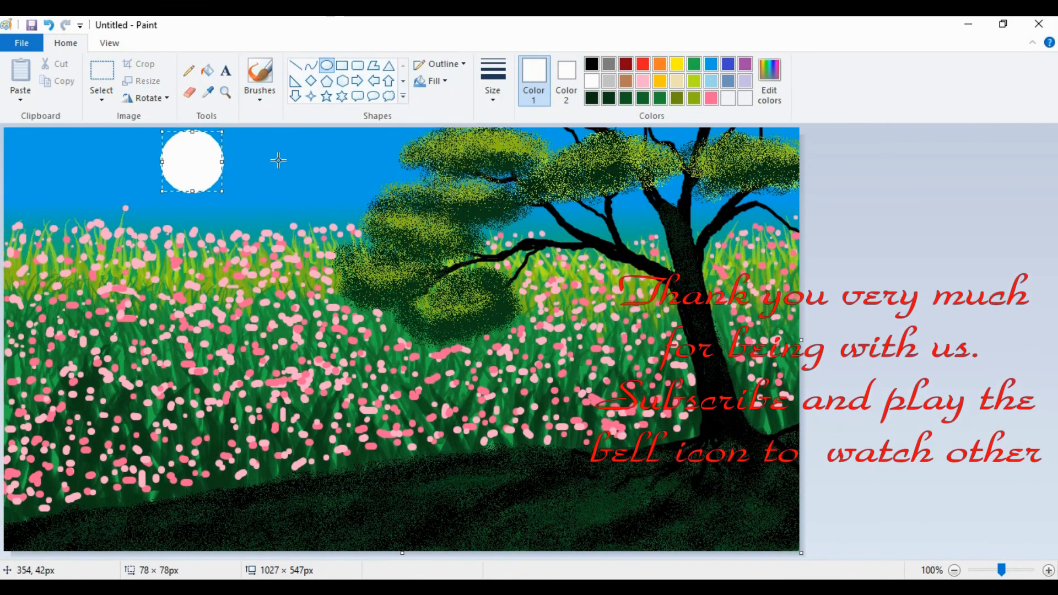
left_click_drag(205, 161, 92, 166)
left_click(165, 175)
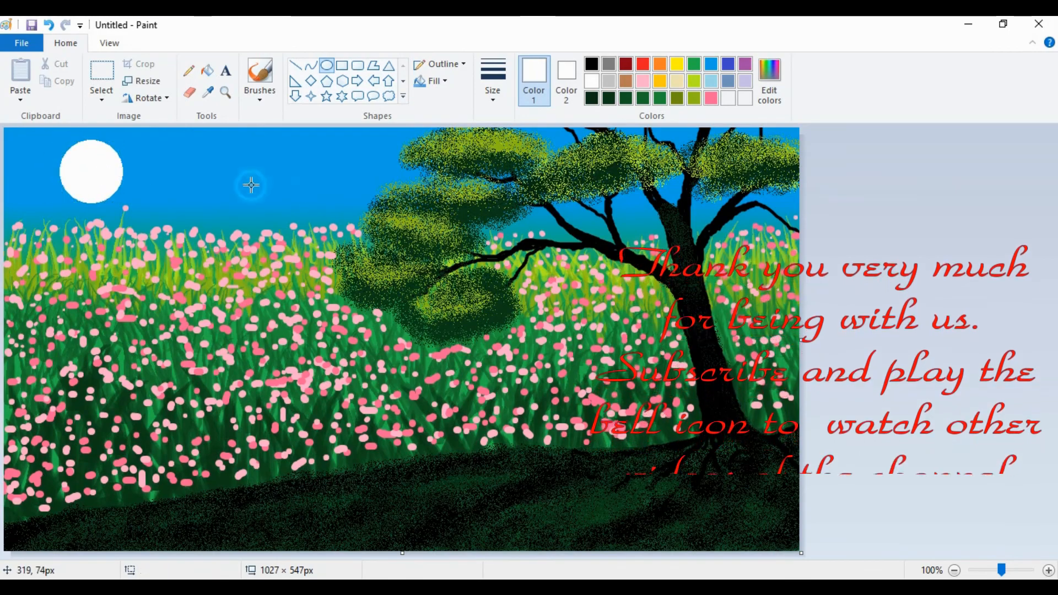